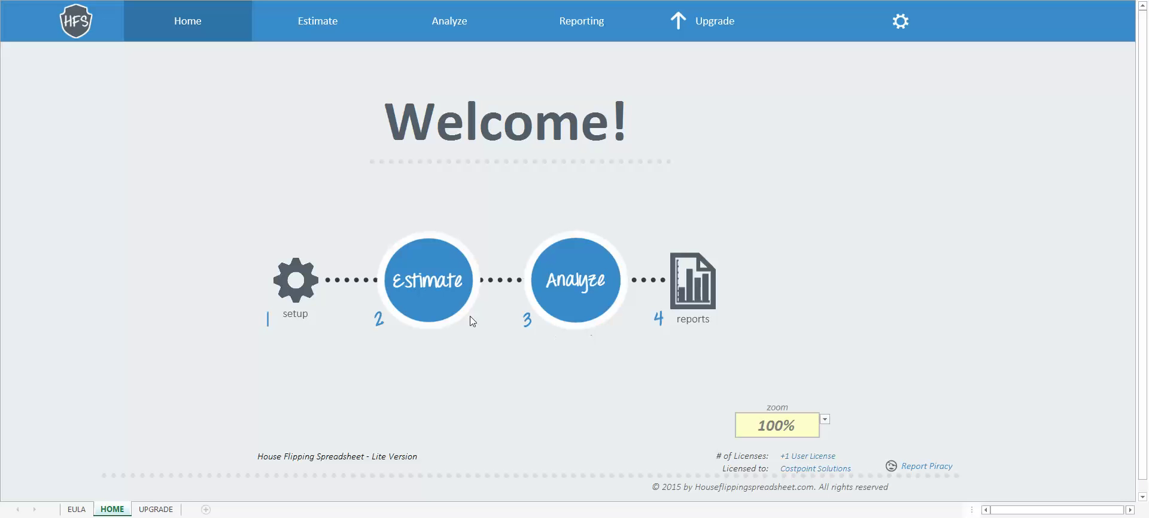
Open the INFO SHEET's blank Property Information form from the HFS Home page's setup gear
click(303, 293)
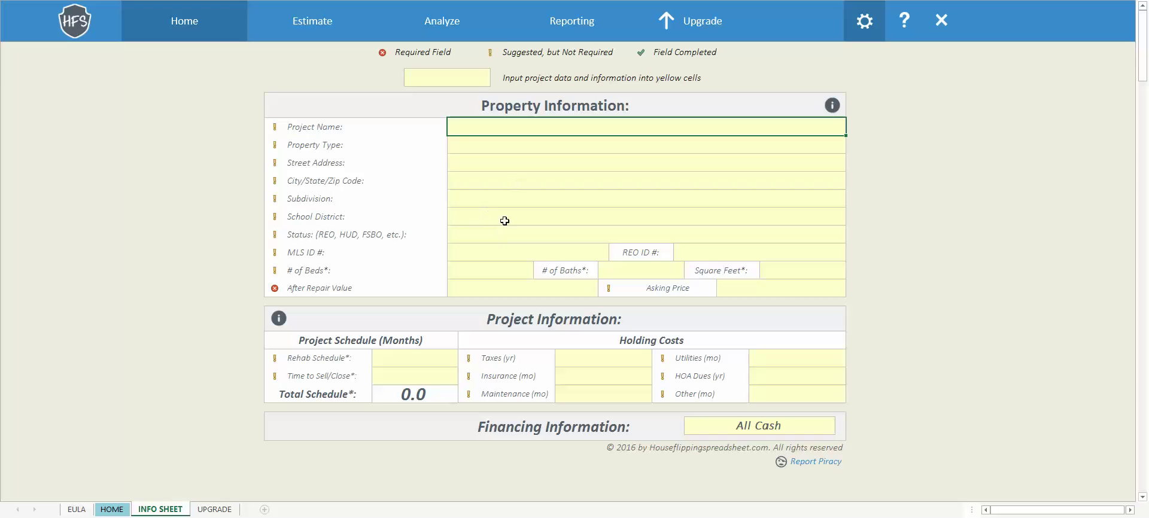
Clear the mistaken entry and set Property Type to Single Family Home
key(Return)
text(12)
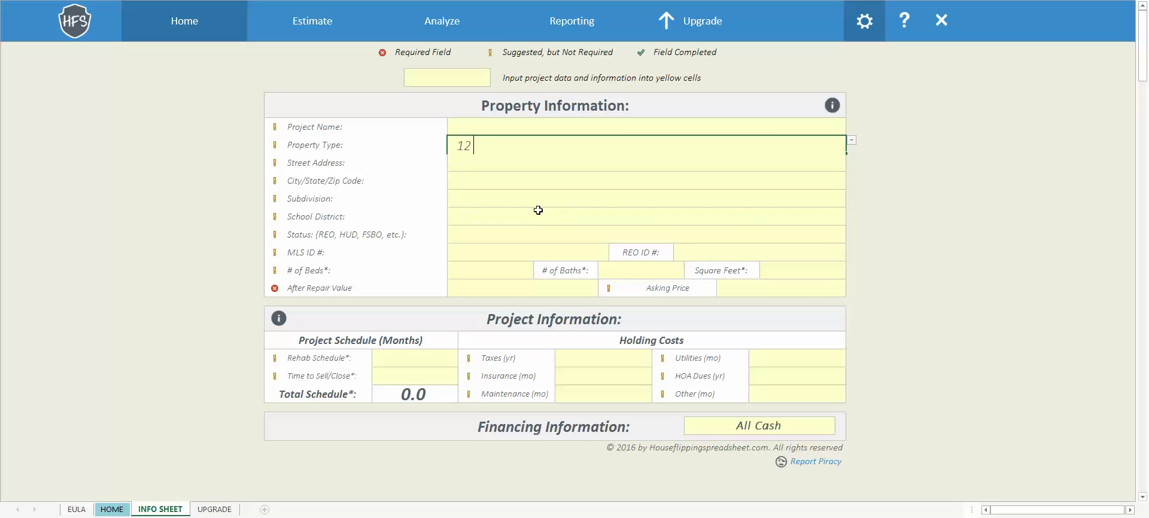
text(3 N Main St)
key(Return)
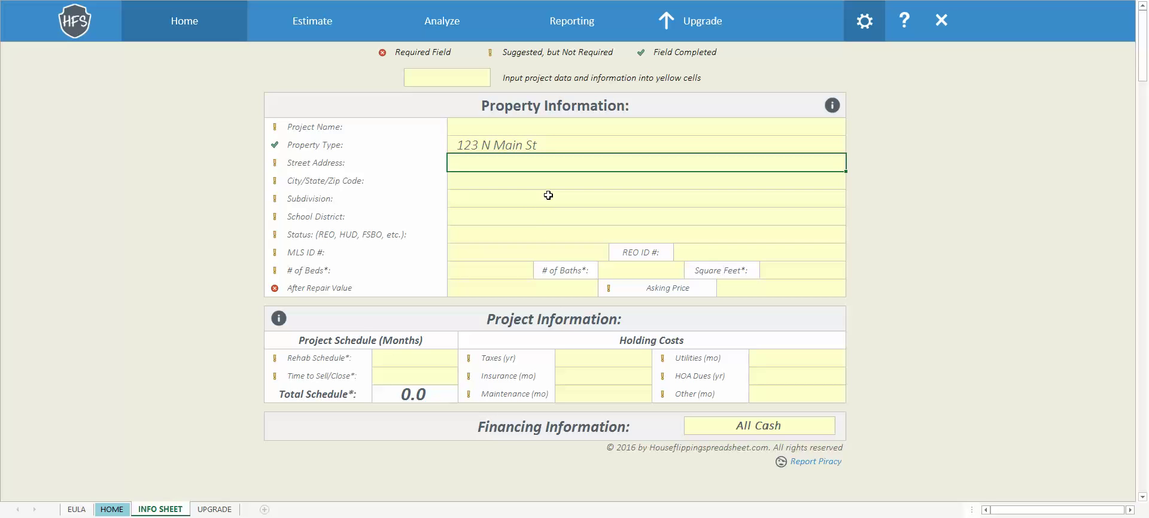
click(736, 145)
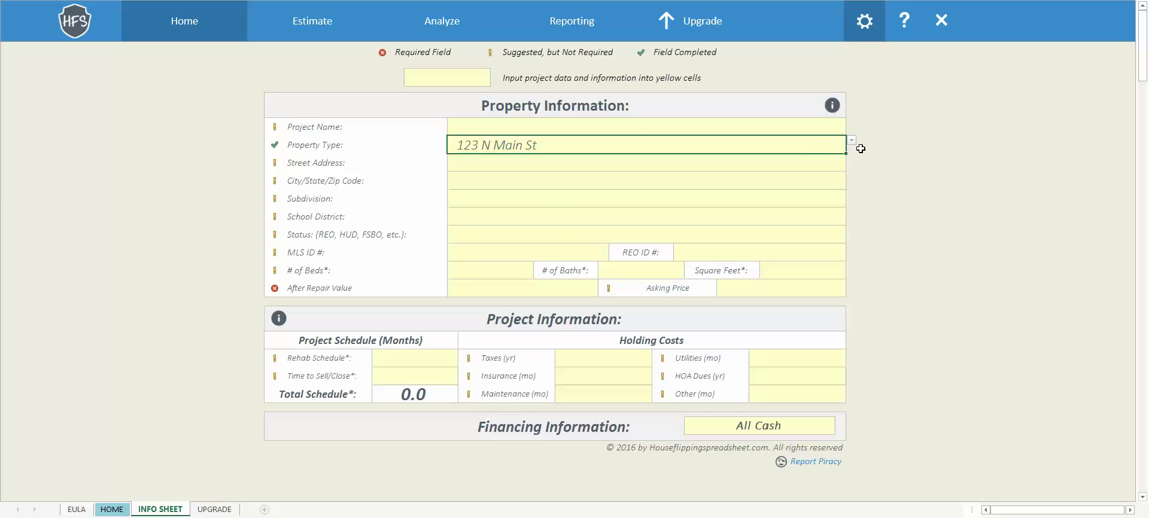
key(Delete)
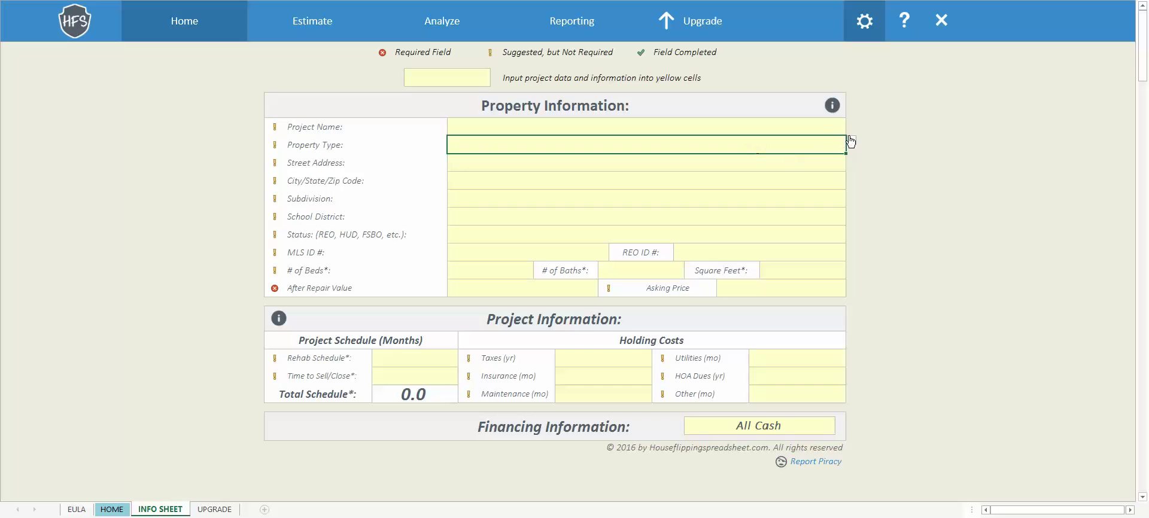
click(851, 139)
click(774, 150)
Enter the property's street address, city and ZIP code, and Park Hill as school district
click(532, 166)
text(123)
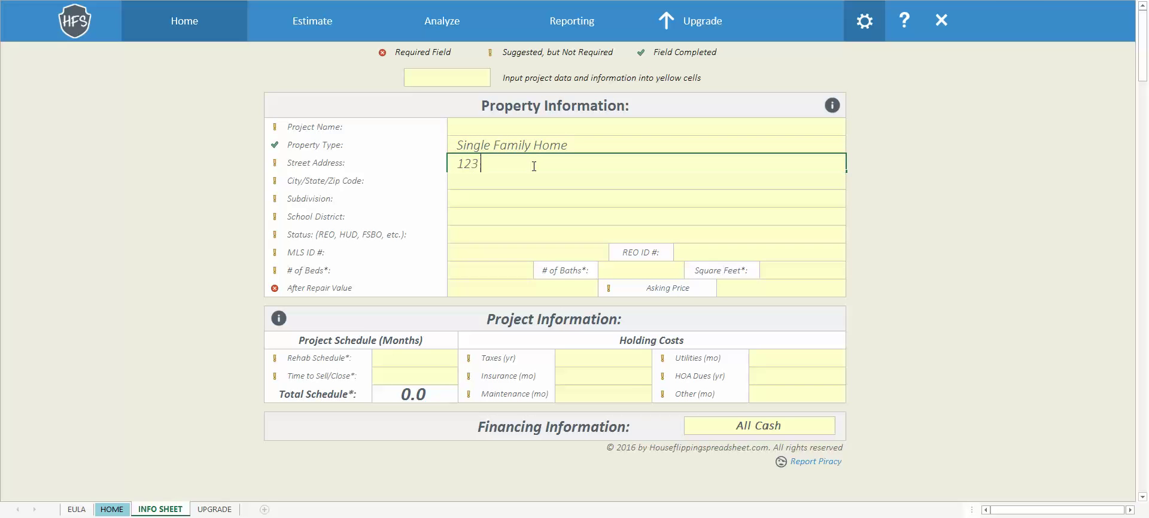
text( N. Main St)
key(Return)
text(Kansas City)
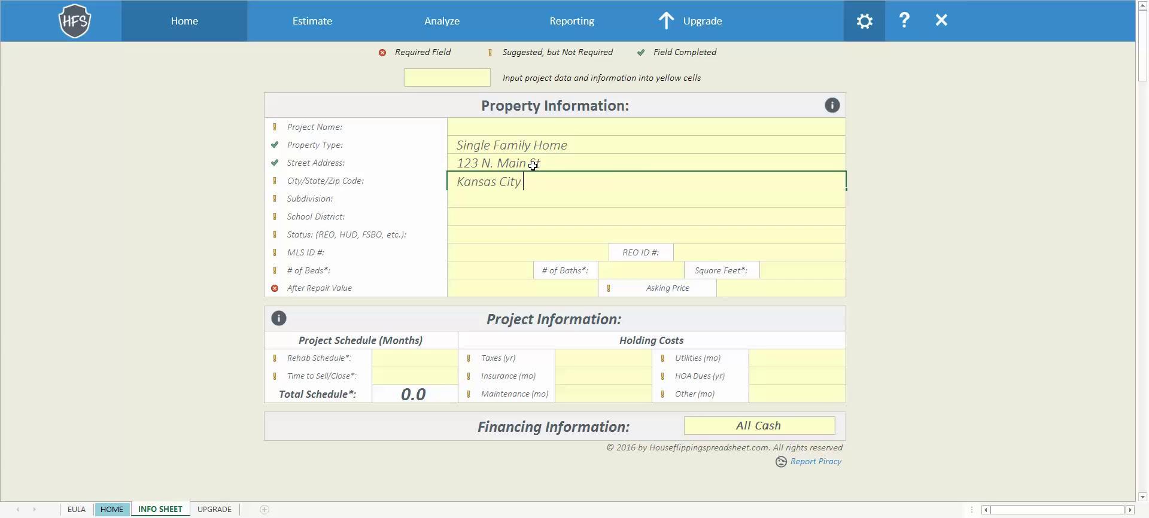
key(BackSpace)
text(, Mo 64116)
key(Return)
key(Return)
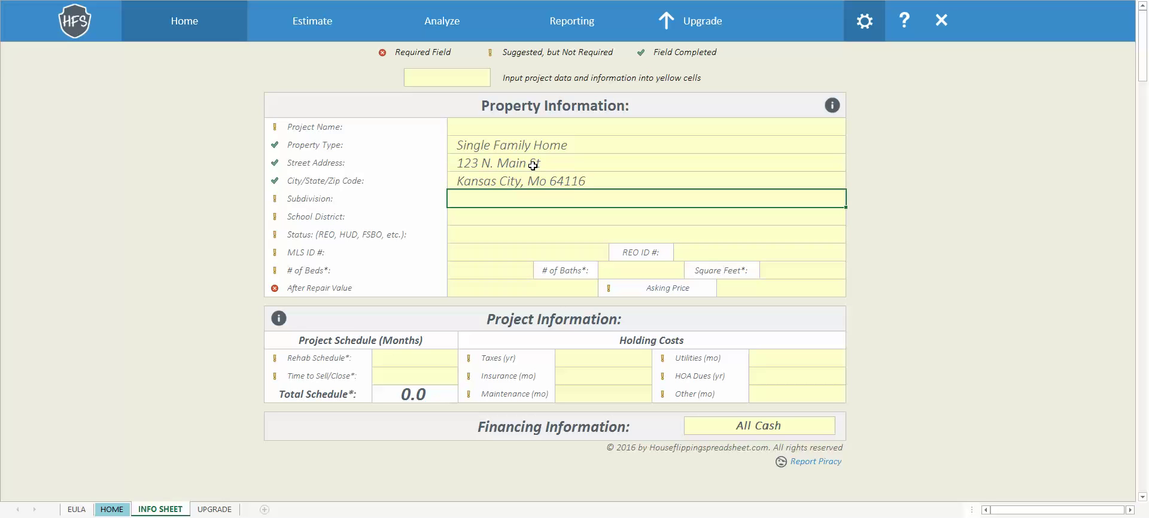
text(Park Hill)
key(Return)
key(Return)
key(Return)
Enter 3 beds, 2.0 baths, 1,500 sf, $175,000 ARV and $100,000 asking price
text(3)
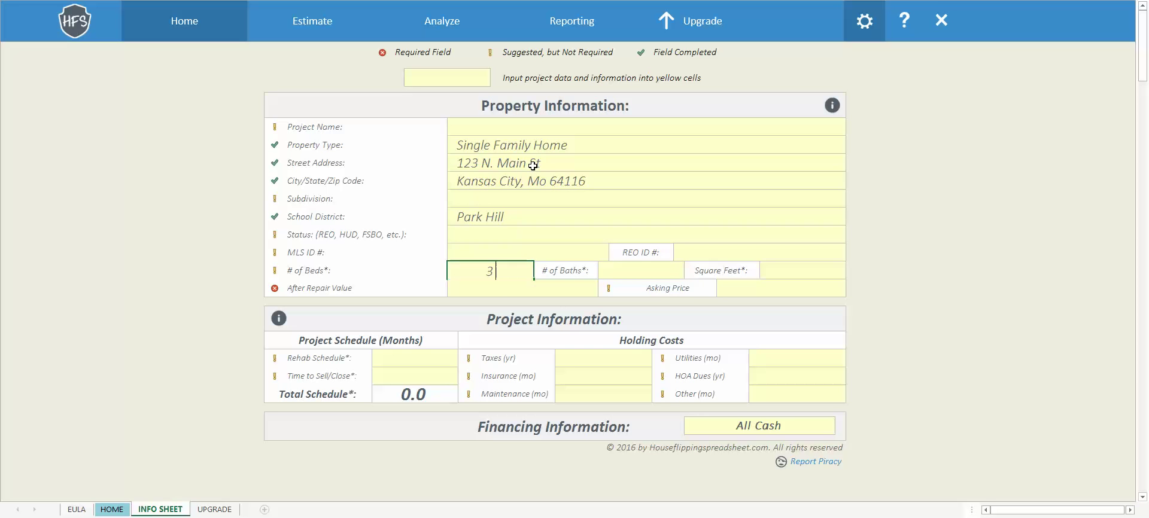
key(Tab)
text(2.0)
key(Tab)
text(1,5)
text(00)
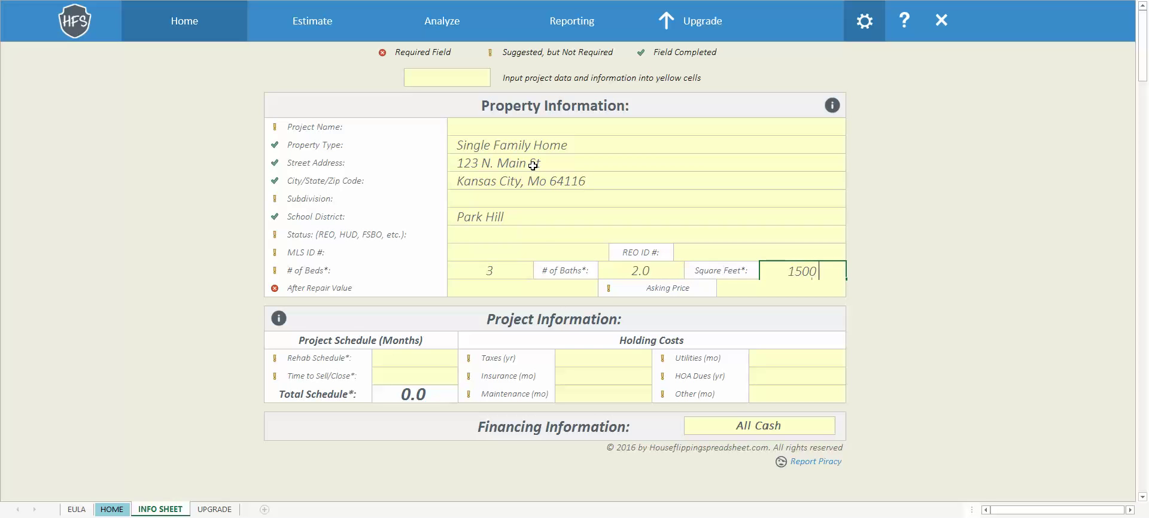
click(540, 284)
text(175000)
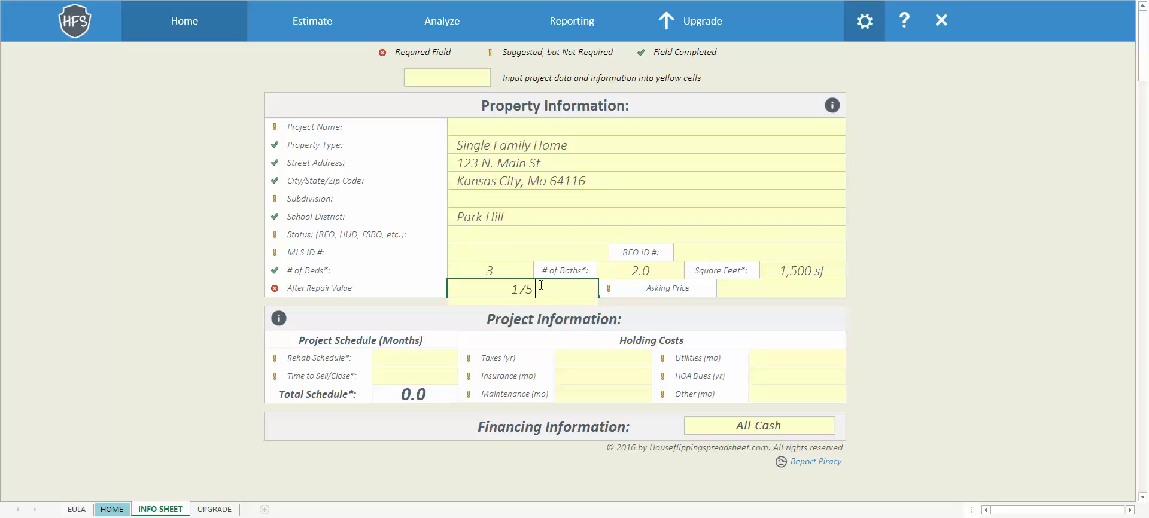
click(737, 289)
text(1)
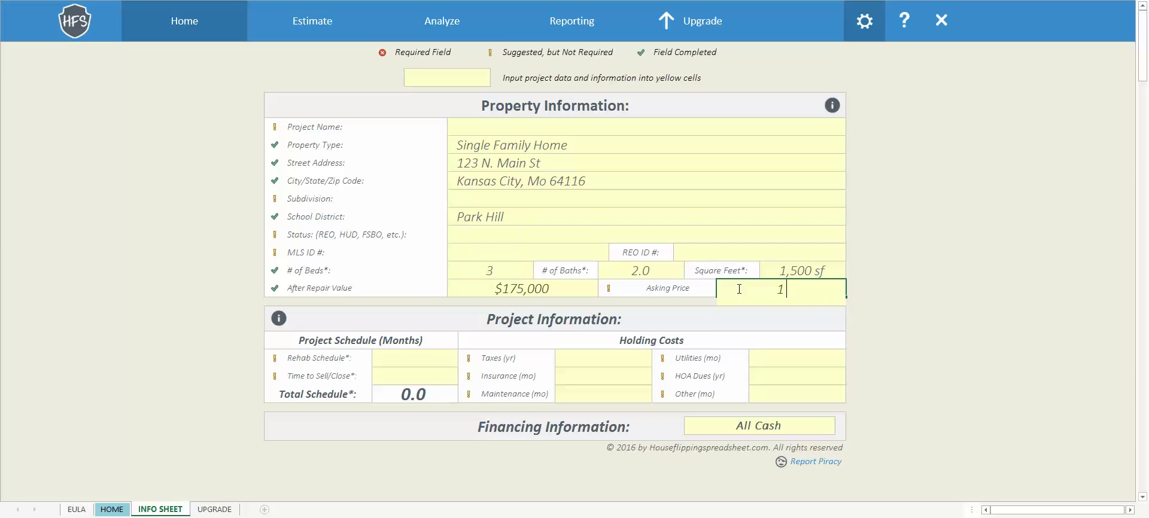
text(00000)
key(Return)
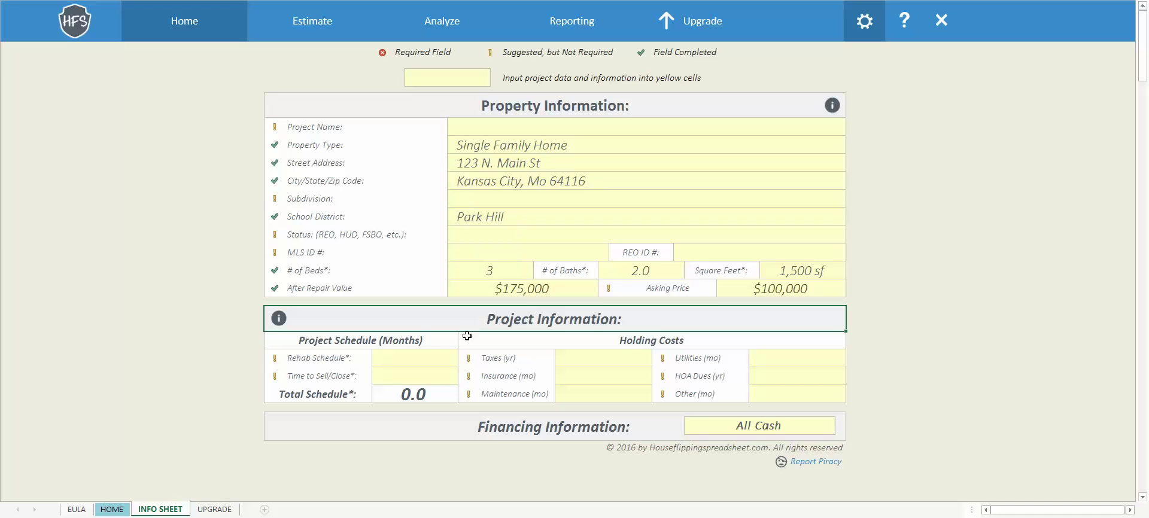
Set the rehab schedule to 2 months and the time to sell to 3 months
click(426, 356)
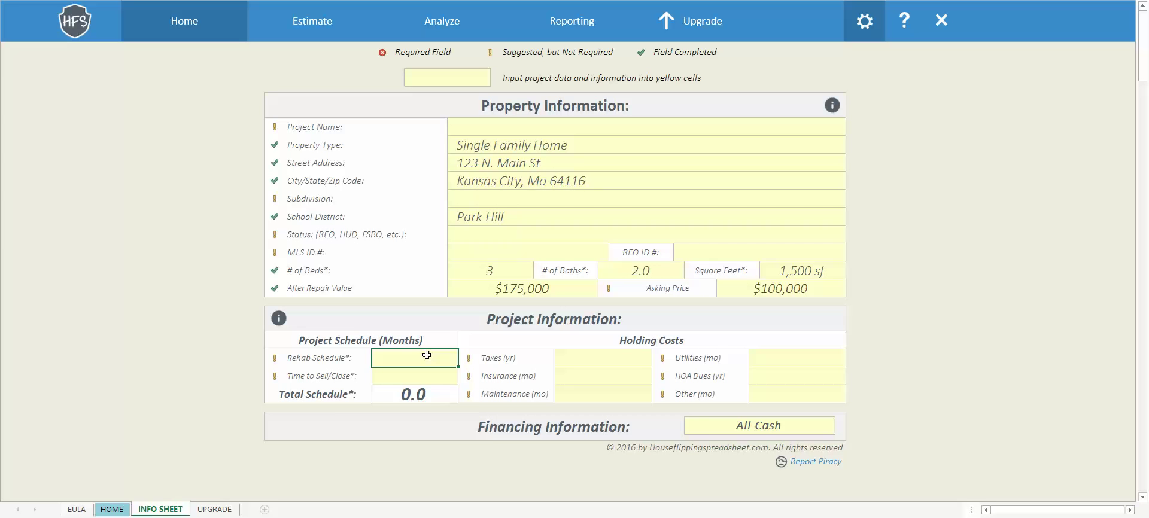
text(2)
key(Return)
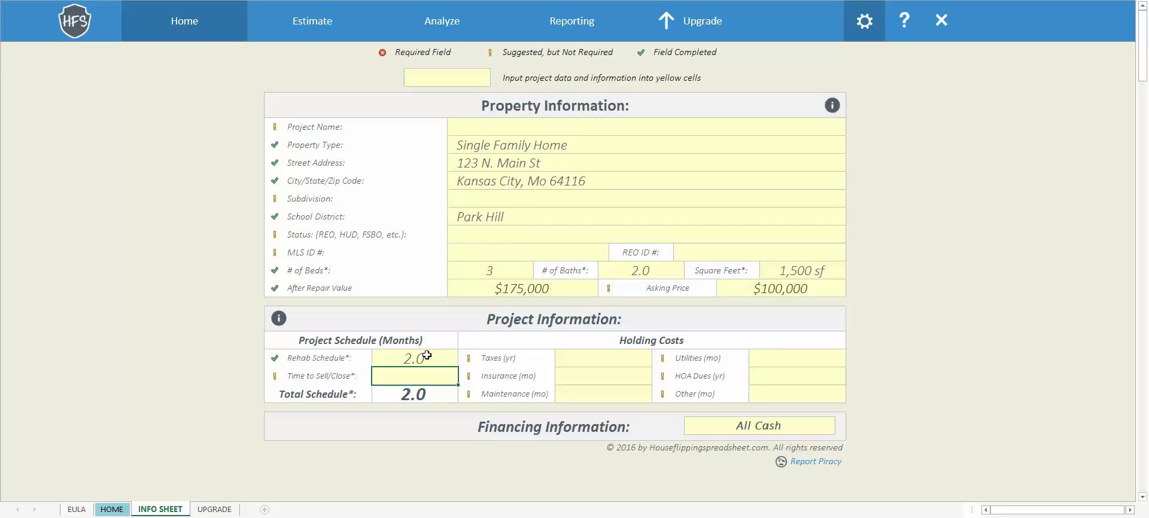
text(3)
key(Return)
click(377, 407)
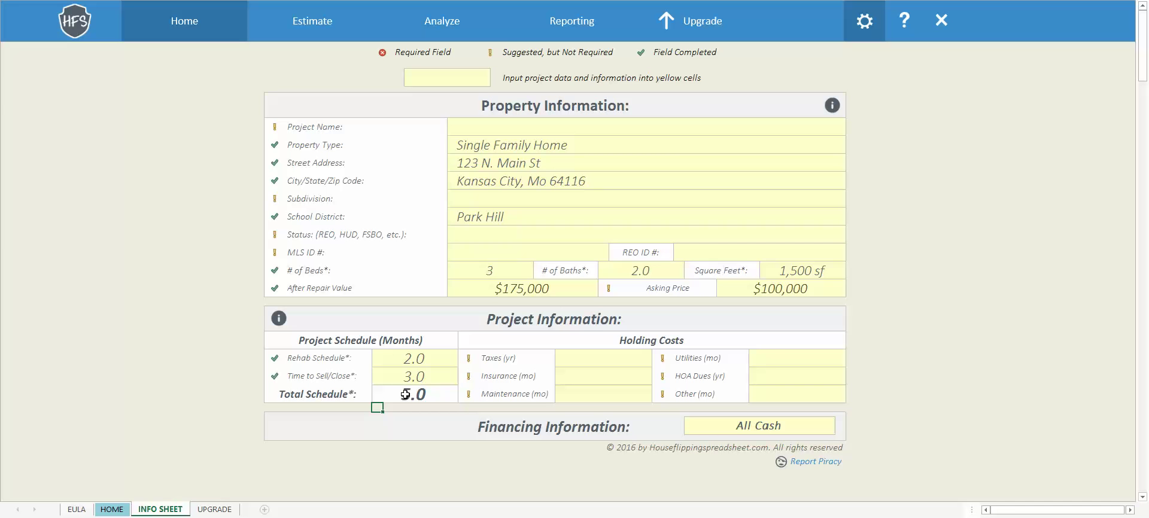
Enter $2,000 yearly taxes, plus $150 insurance, $100 maintenance and $300 utilities monthly
click(626, 360)
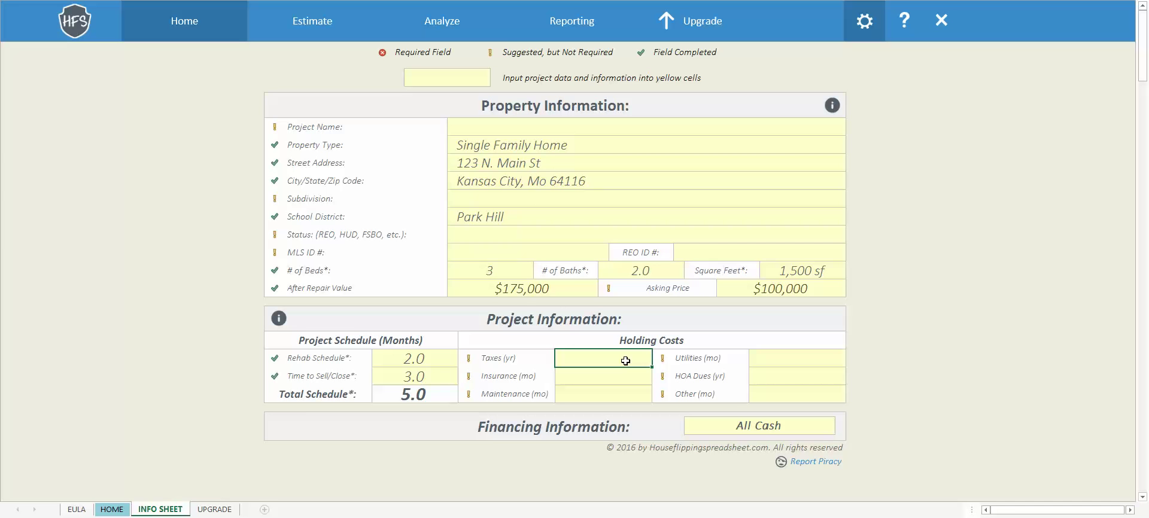
text(2,)
text(000)
key(Return)
text(150)
key(Return)
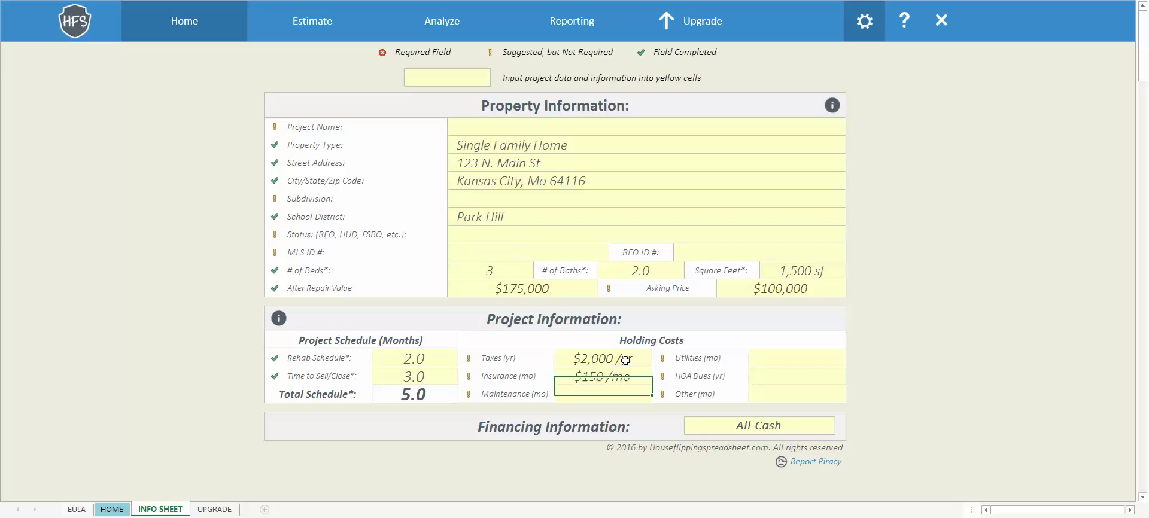
text(100)
key(Return)
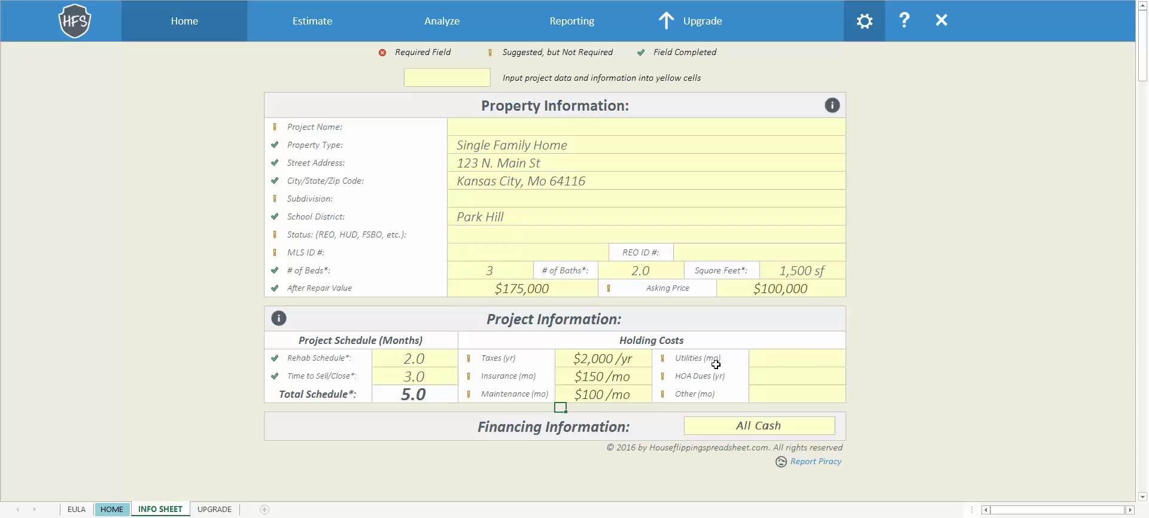
click(801, 358)
text(300)
key(Return)
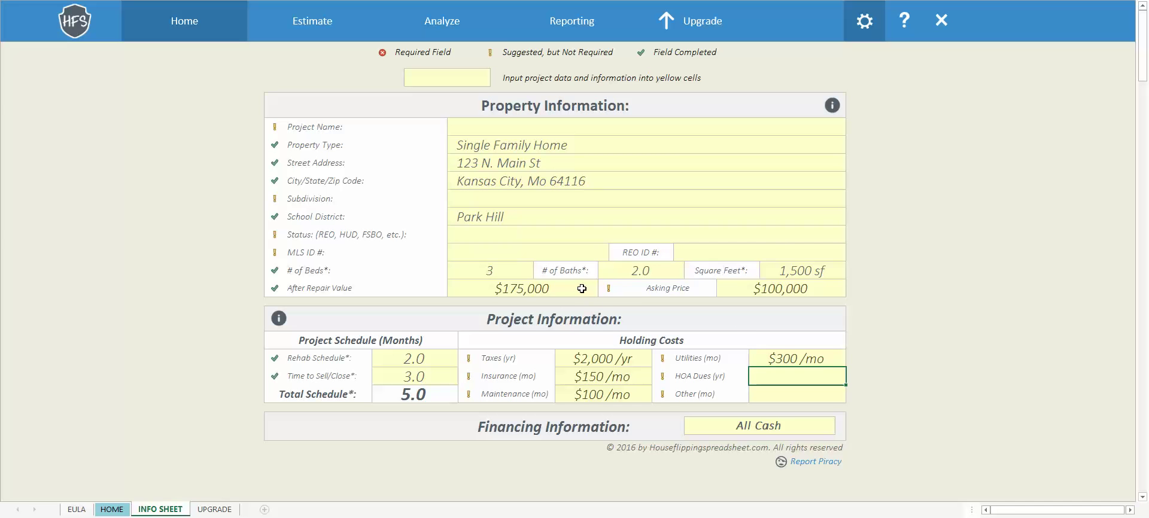
Switch Financing Information from All Cash to Financed
click(814, 429)
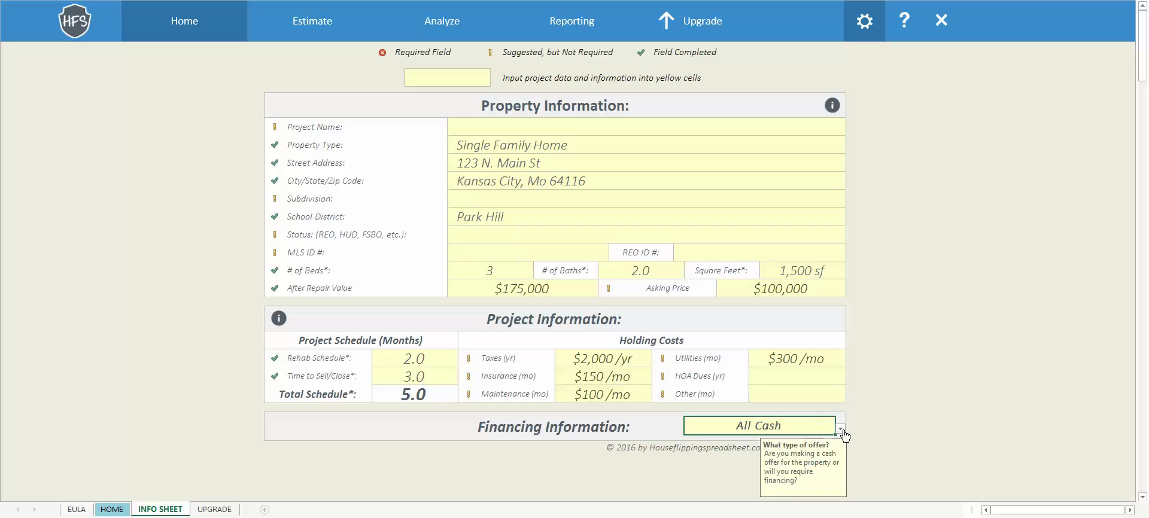
click(841, 430)
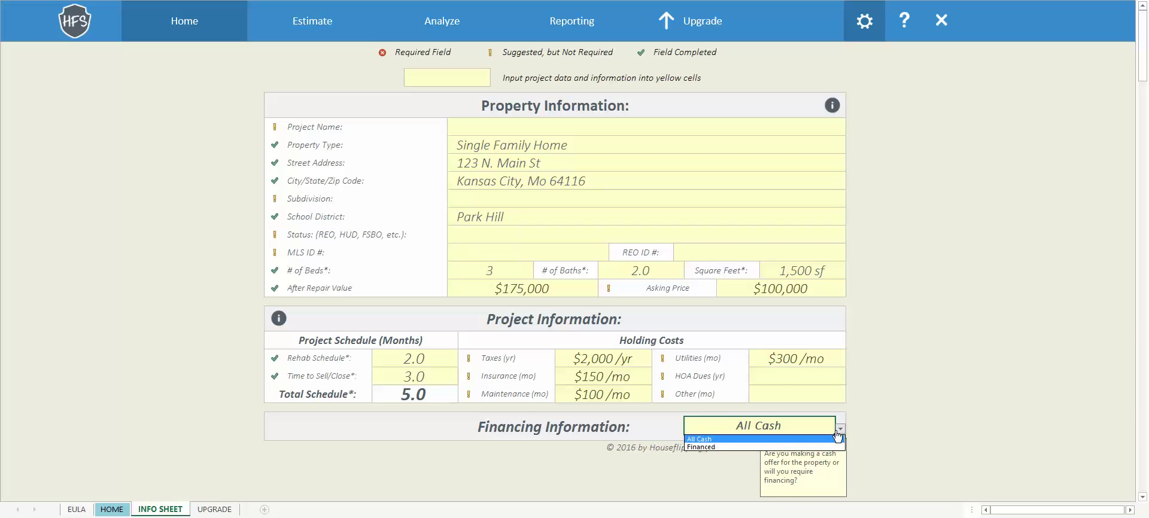
click(788, 447)
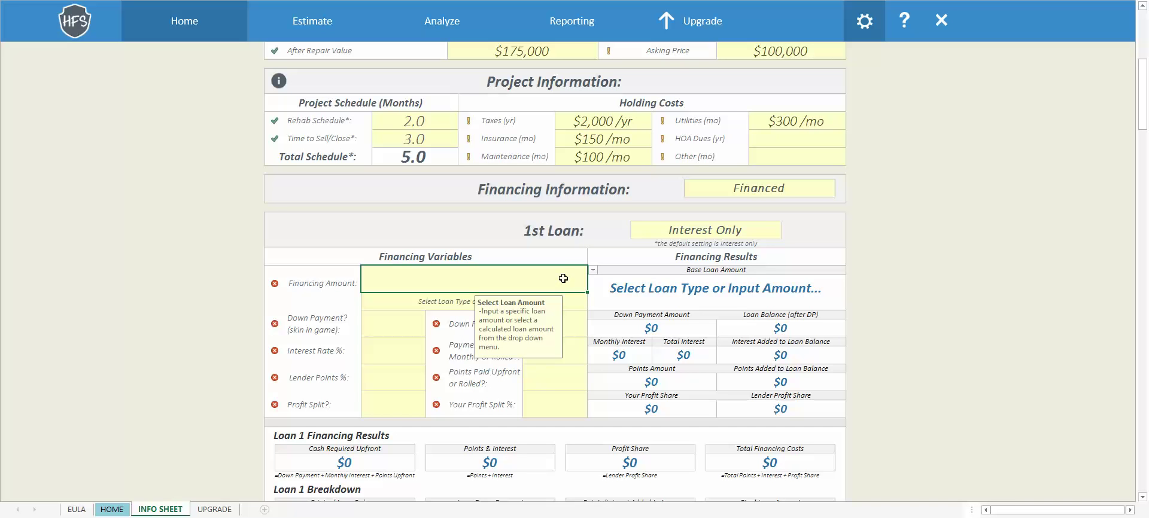
click(593, 270)
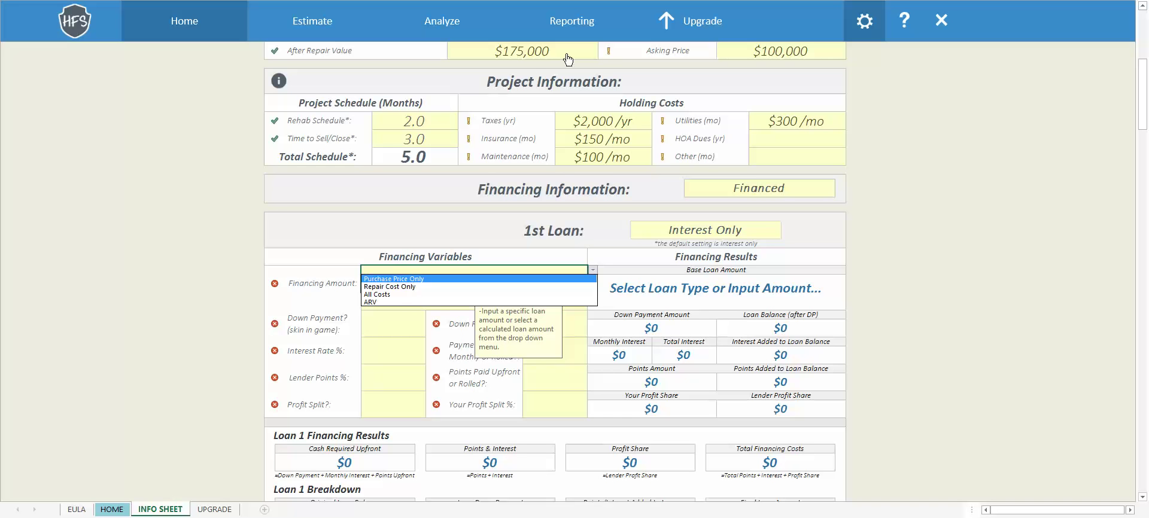
Base the 1st loan's financing amount on All Costs, giving a $138,250 loan
click(397, 295)
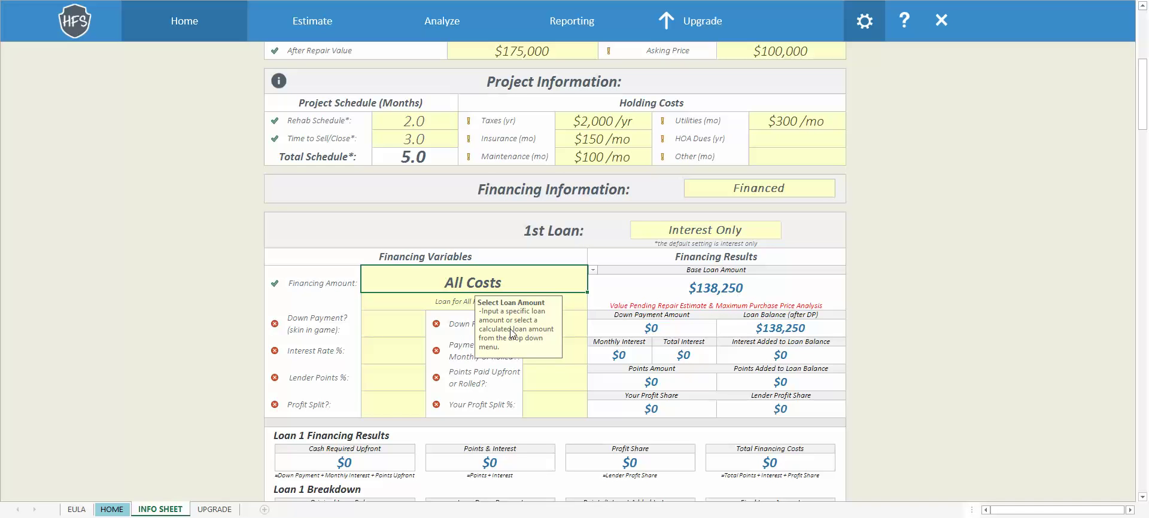
click(408, 322)
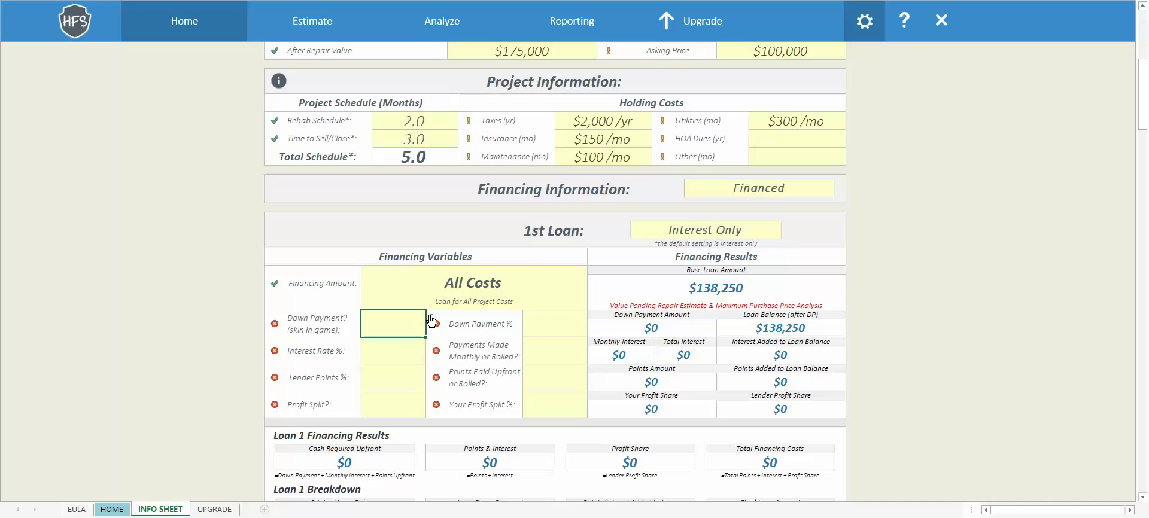
Set the first loan's interest rate to 10% with monthly payments
click(429, 317)
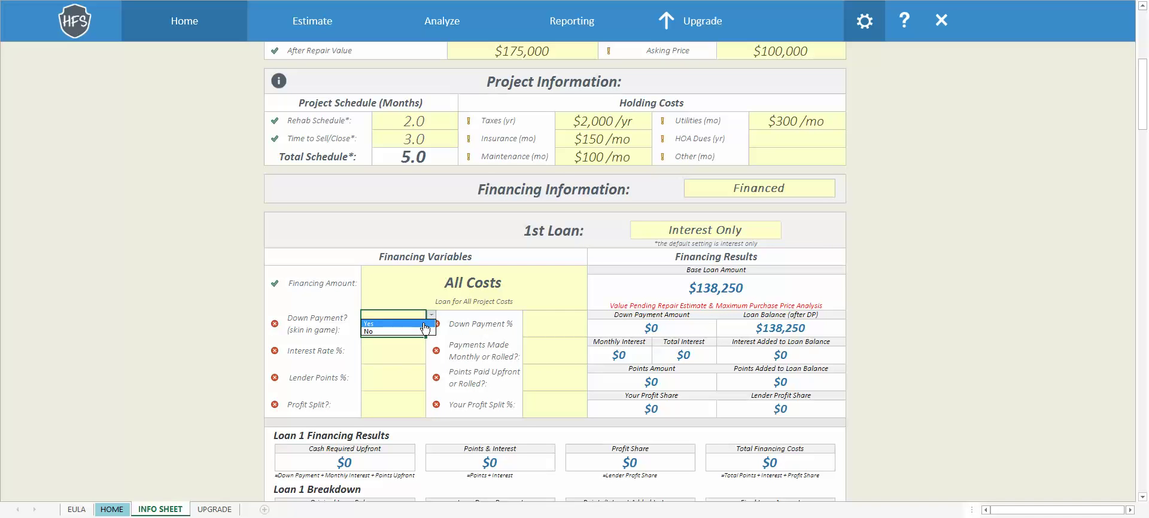
key(Escape)
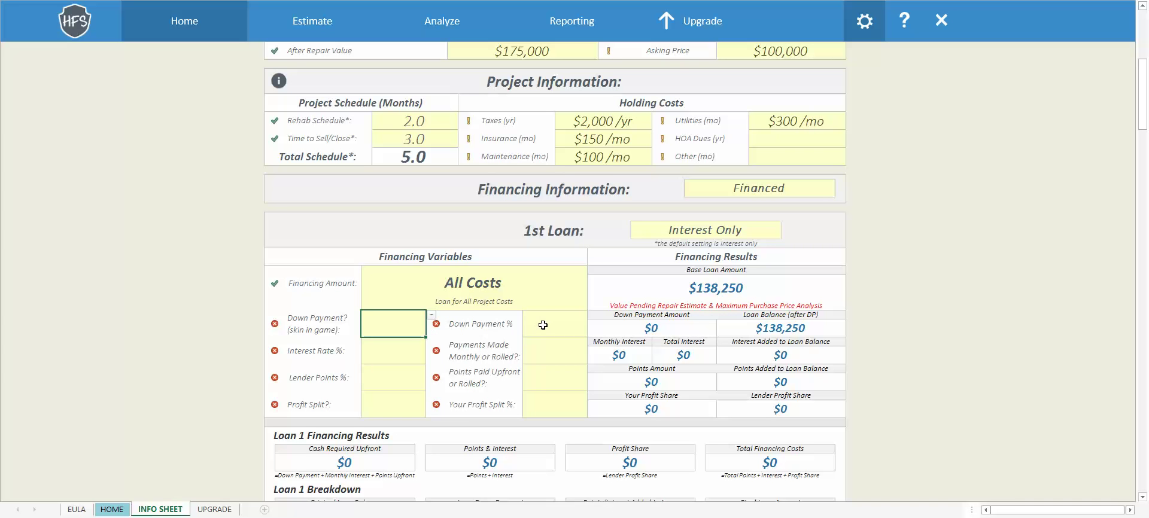
click(404, 343)
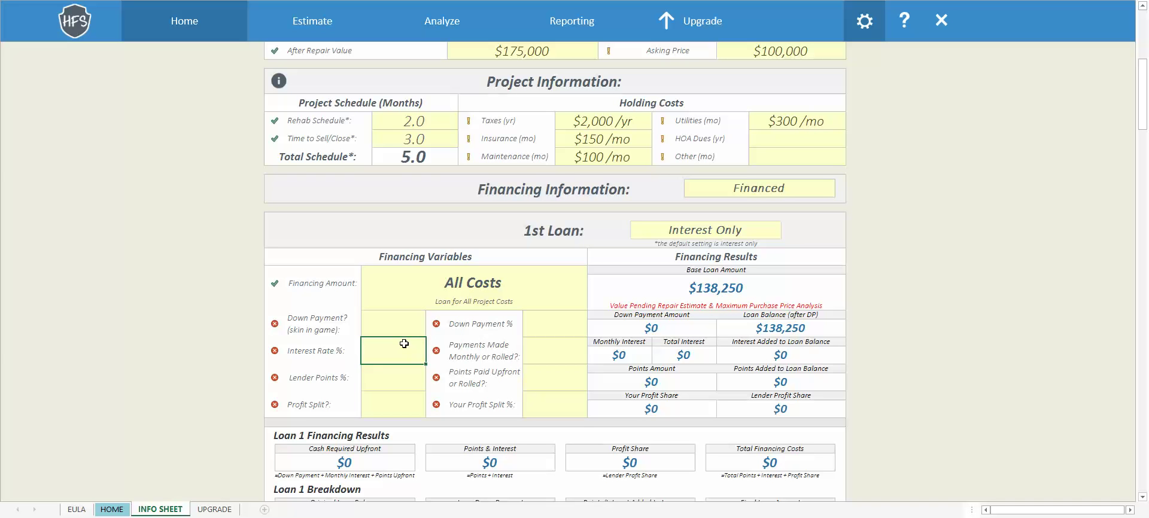
text(10)
key(Return)
click(560, 355)
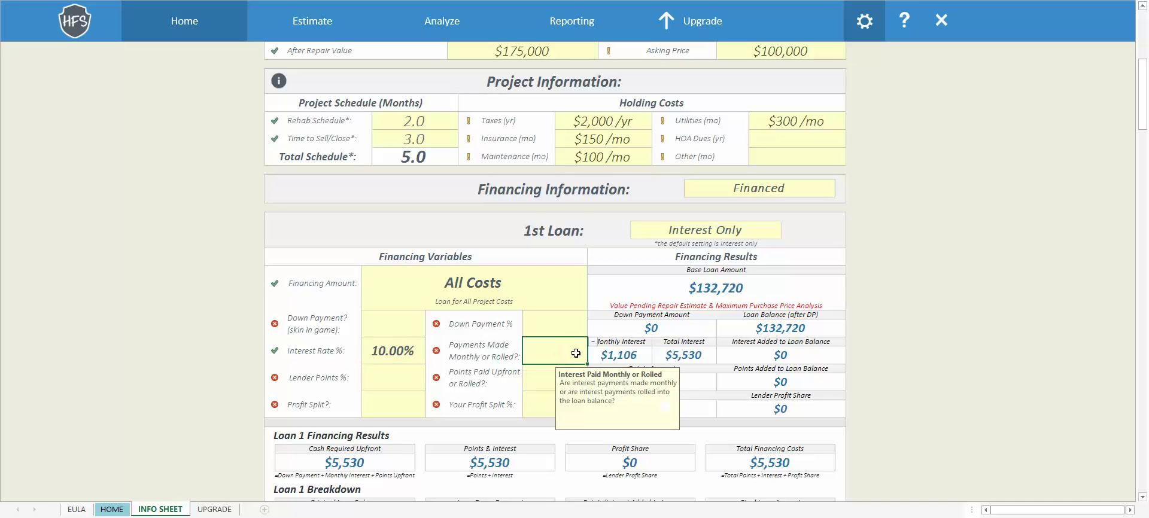
click(593, 349)
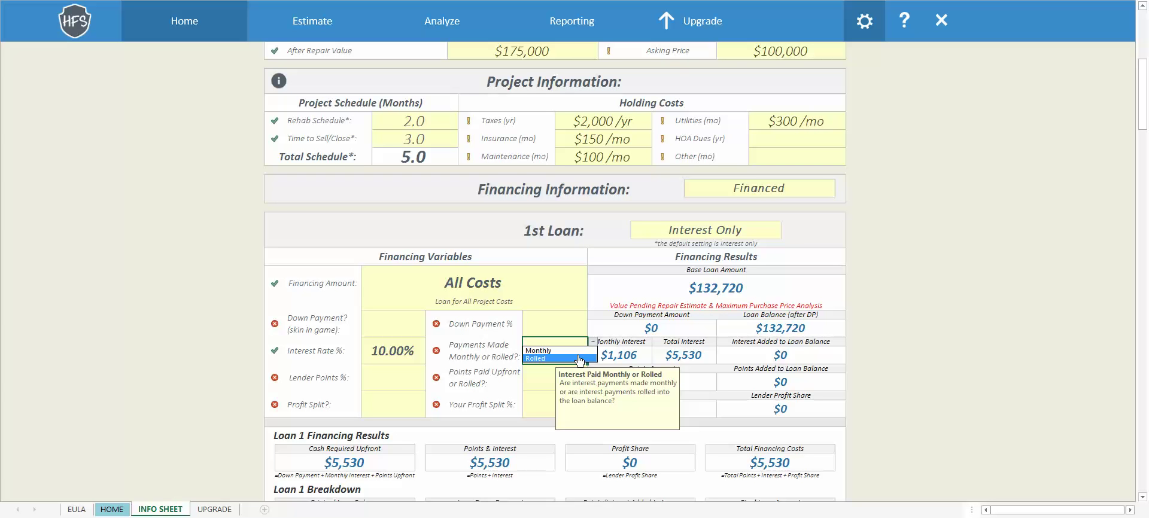
click(541, 351)
Add 3% lender points paid upfront
click(398, 376)
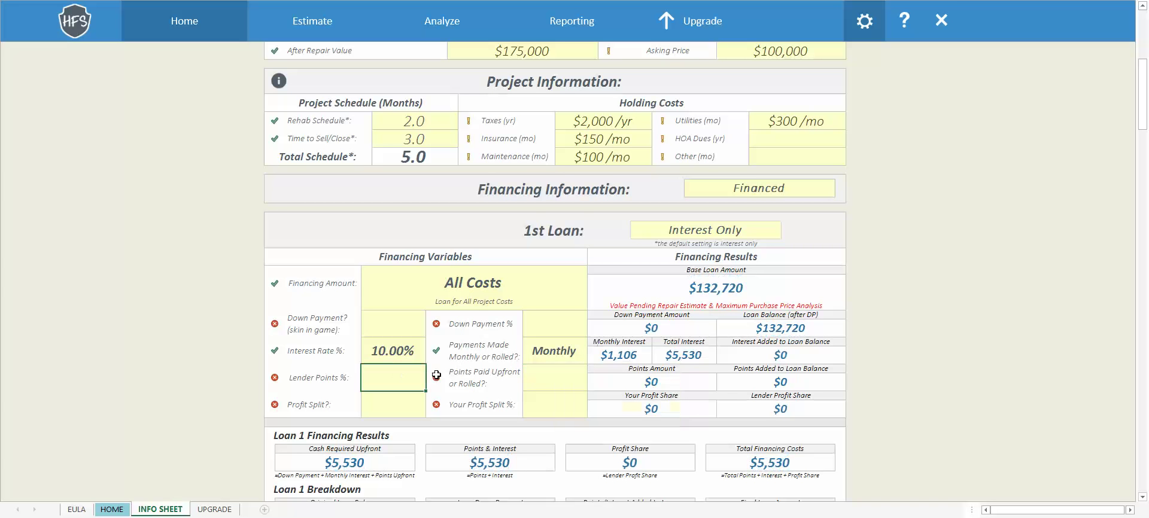
text(3)
key(Return)
click(545, 381)
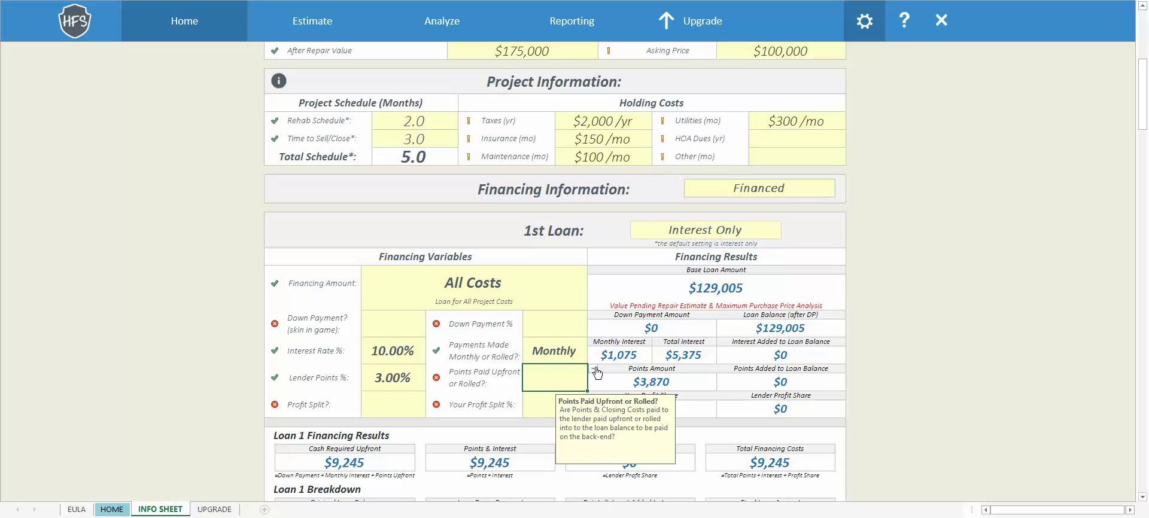
click(593, 369)
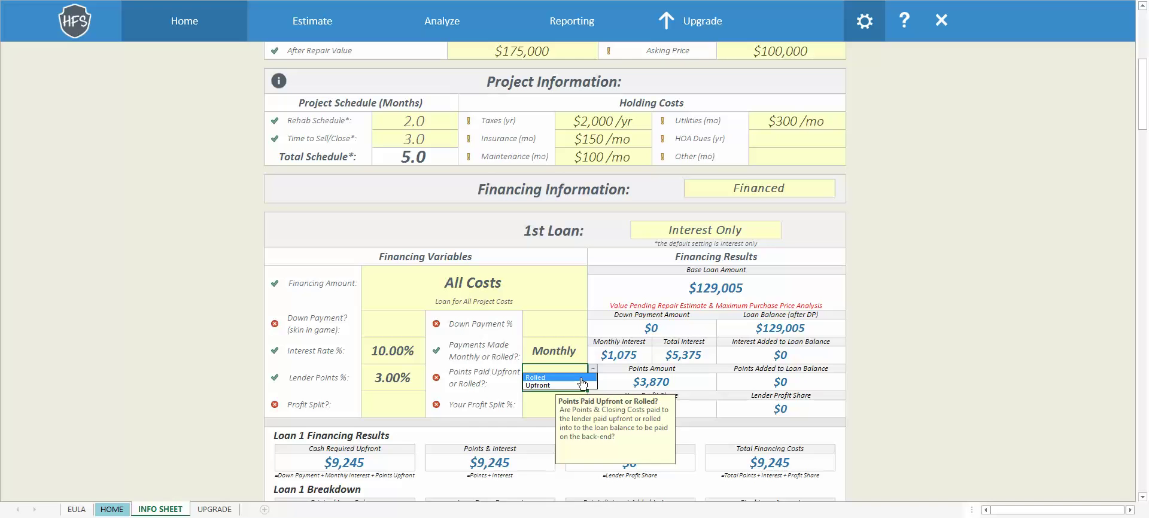
click(568, 385)
Try a Yes / 50% profit split, then clear both entries so it stays blank
click(416, 402)
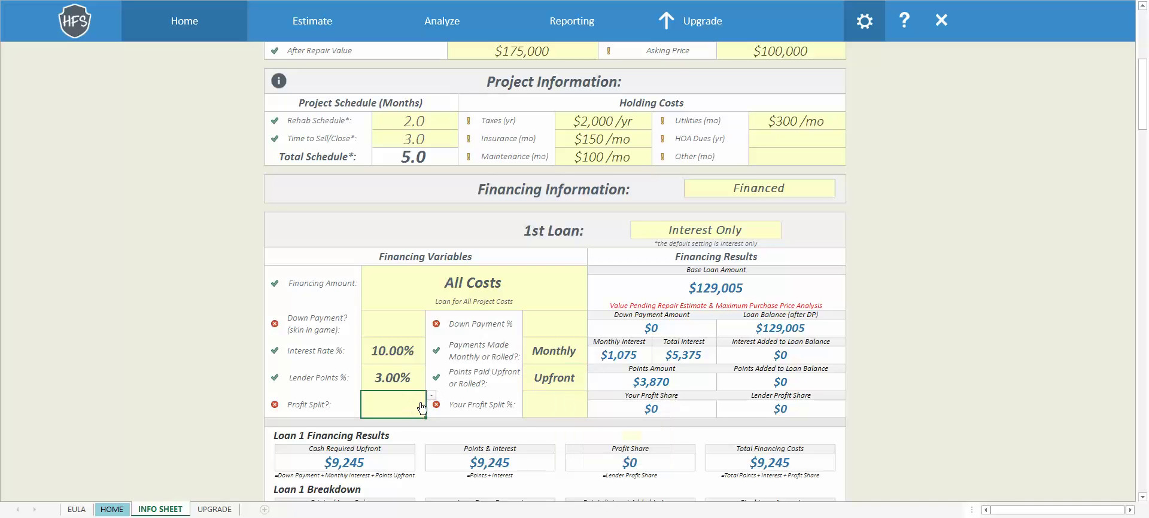
click(431, 397)
click(426, 406)
click(533, 401)
text(50)
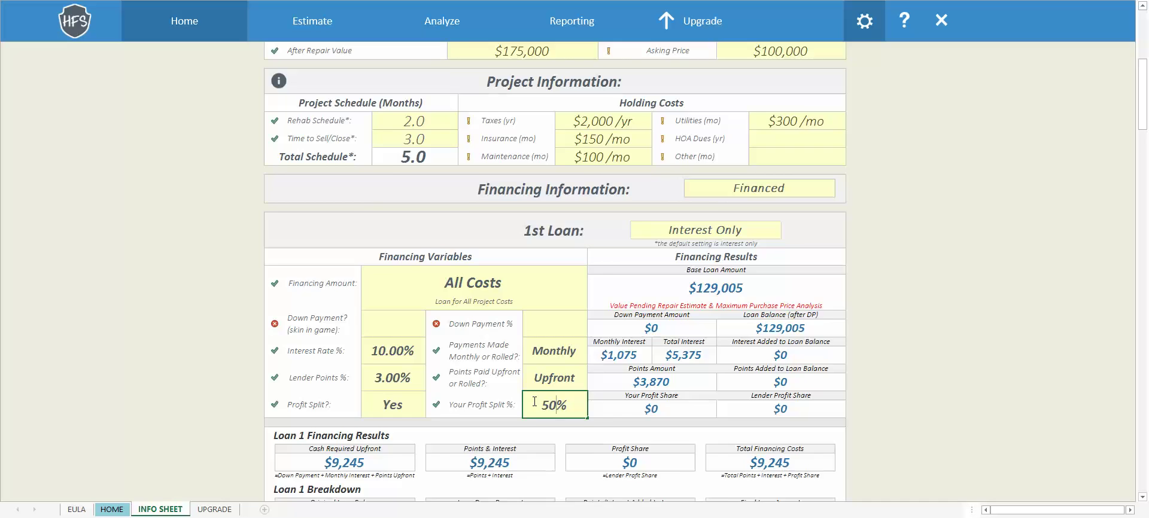
key(Return)
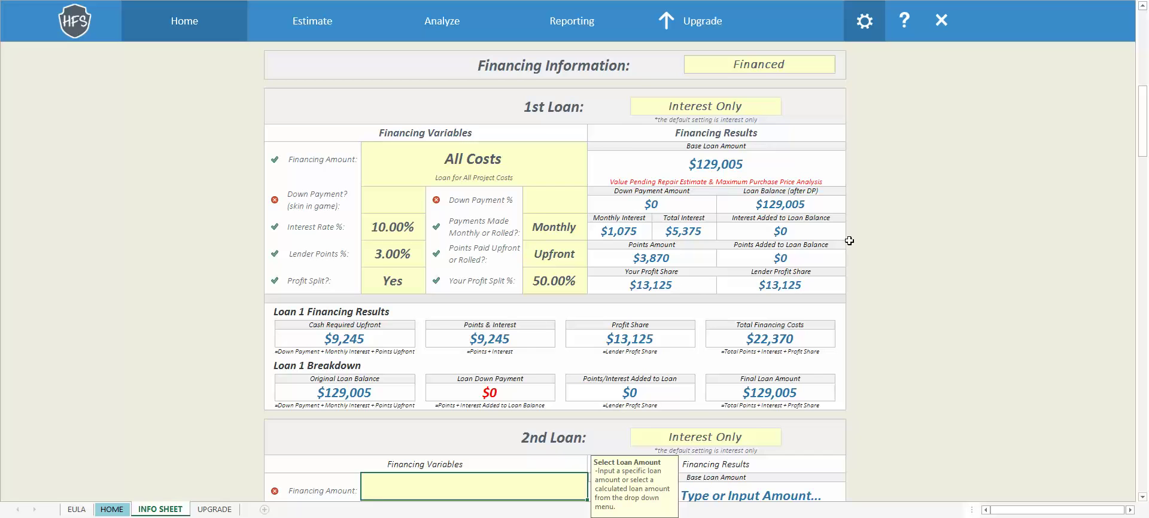
click(576, 280)
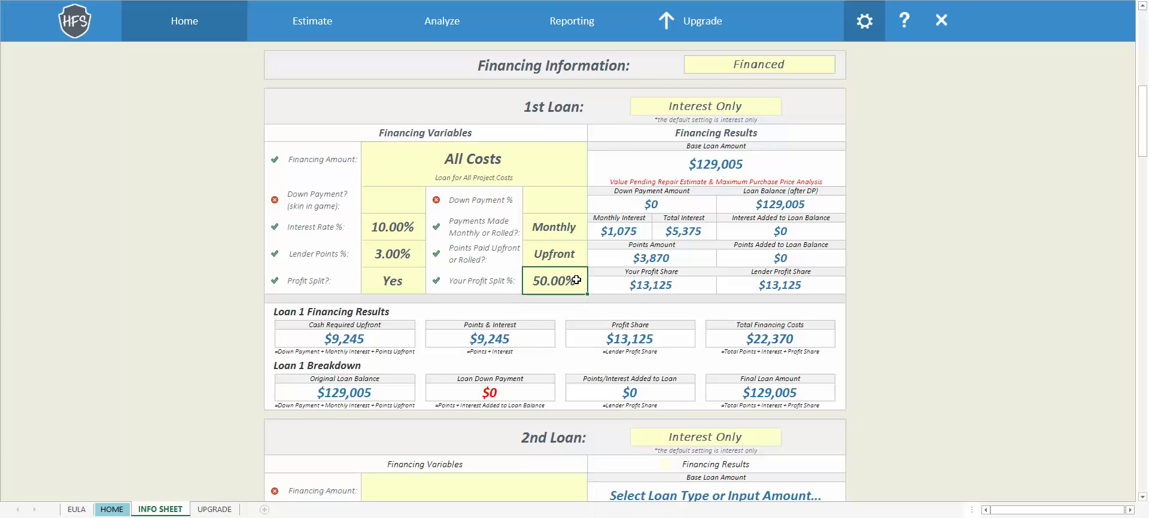
key(Delete)
click(401, 283)
key(Delete)
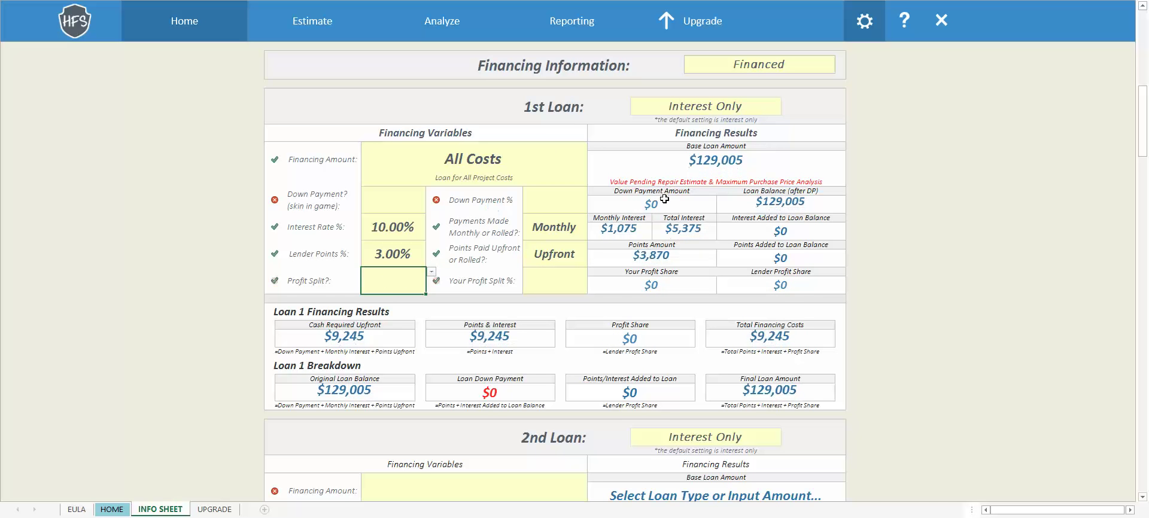
scroll(620, 202, up, 7)
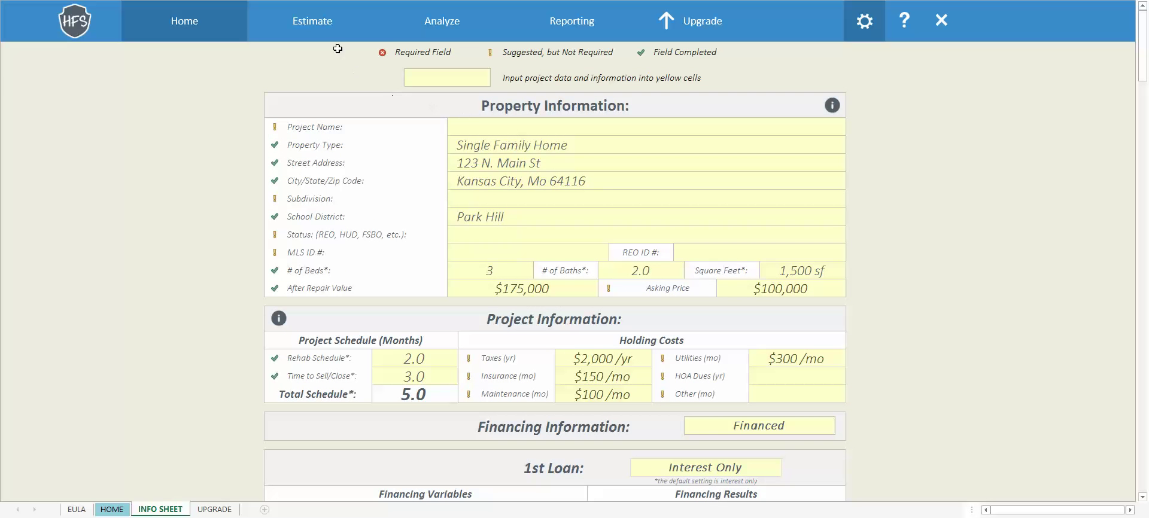
Open the Repair Estimator sheet and look over its General Conditions line items
click(328, 25)
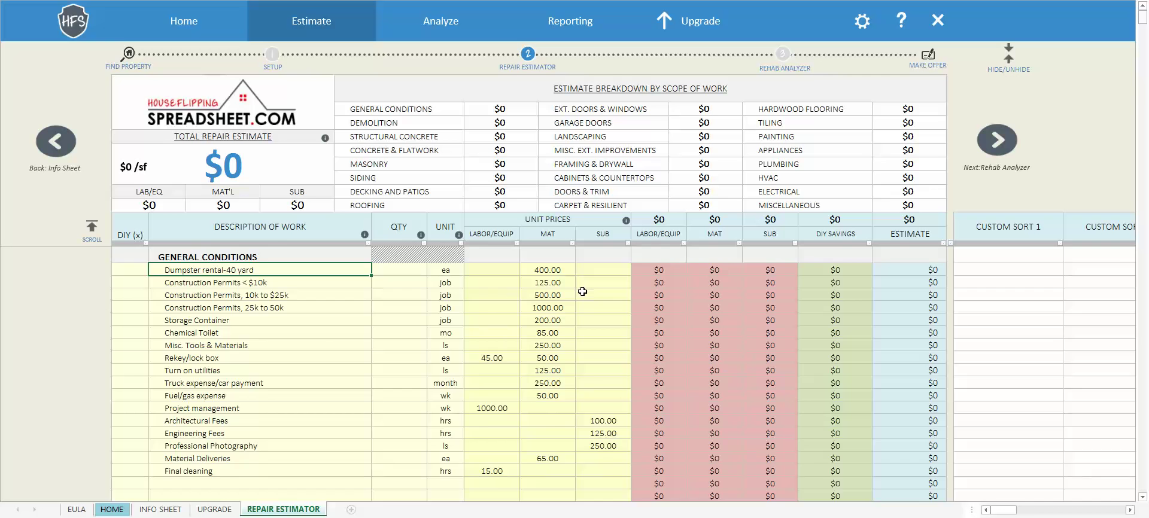
scroll(583, 290, down, 5)
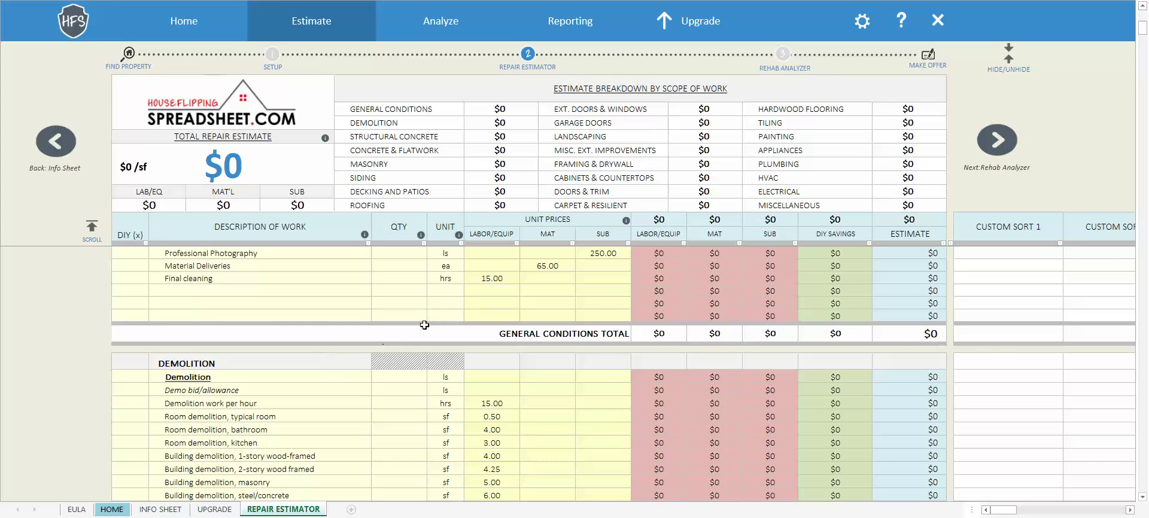
scroll(430, 326, up, 3)
scroll(433, 329, up, 2)
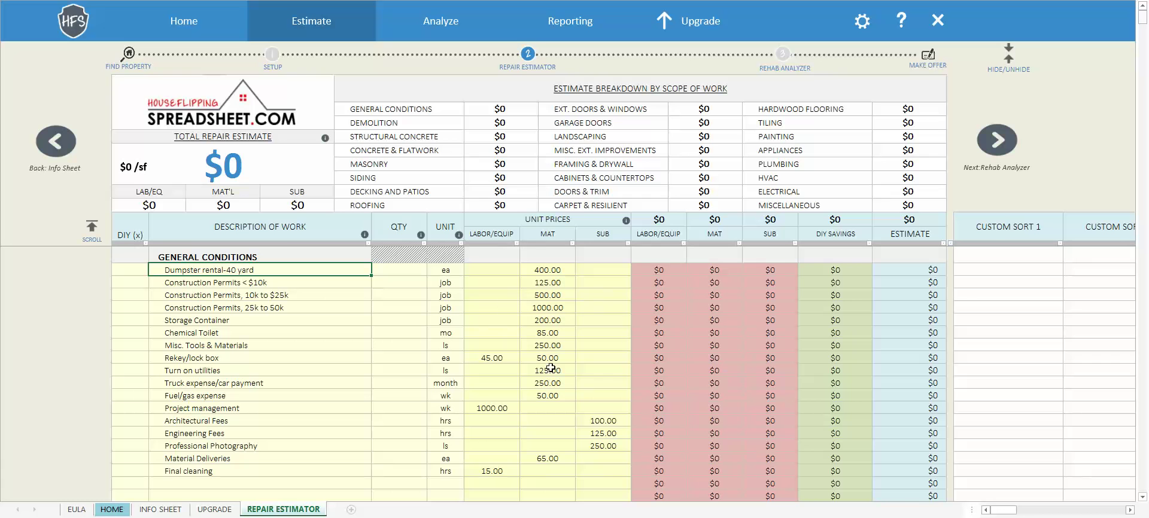
Enter quantity 1 for Dumpster rental and 80 for Demolition work per hour
click(395, 281)
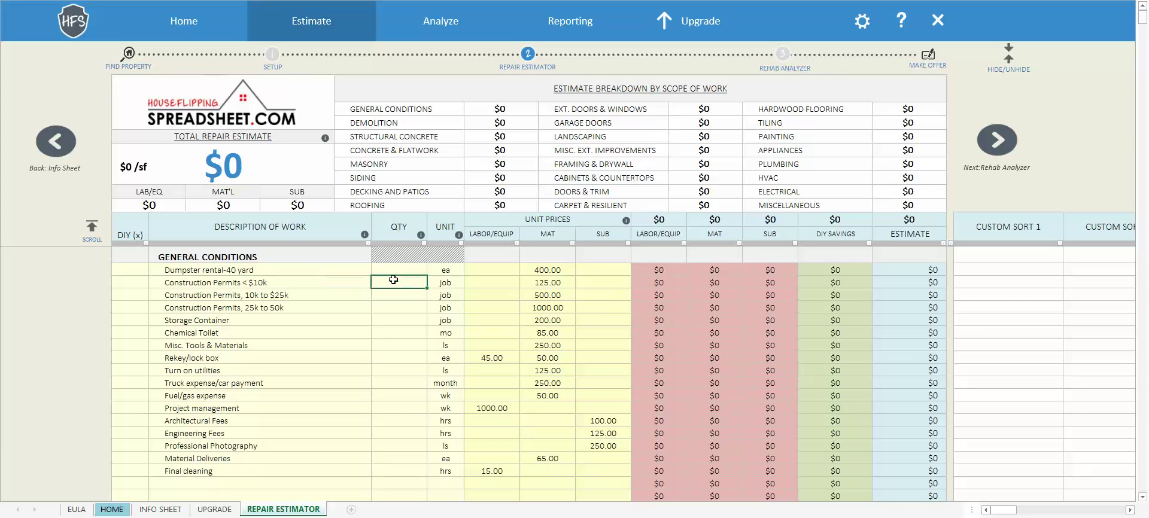
click(398, 273)
text(1)
click(407, 284)
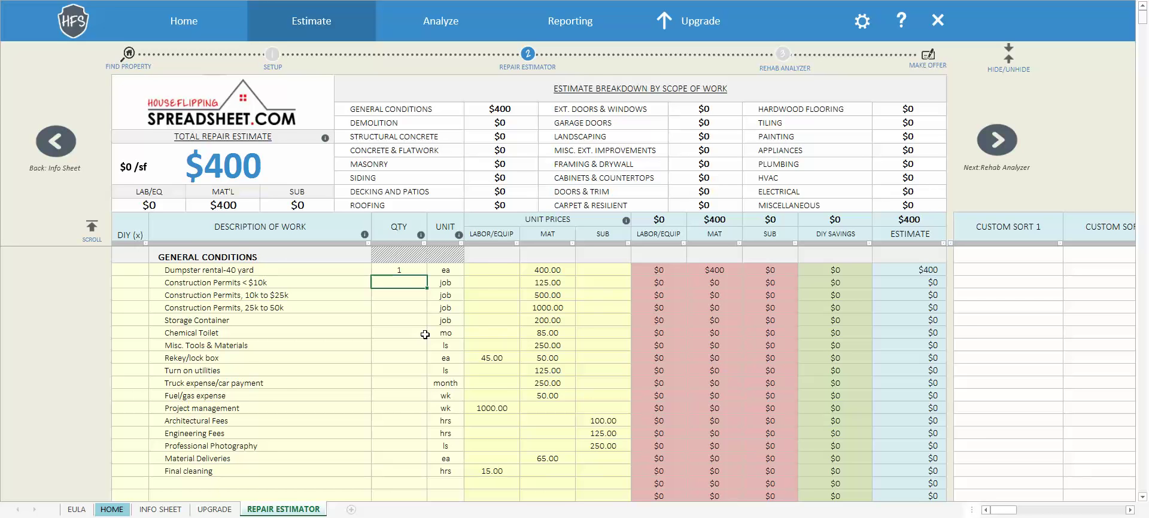
scroll(434, 347, down, 4)
scroll(444, 377, down, 2)
click(418, 401)
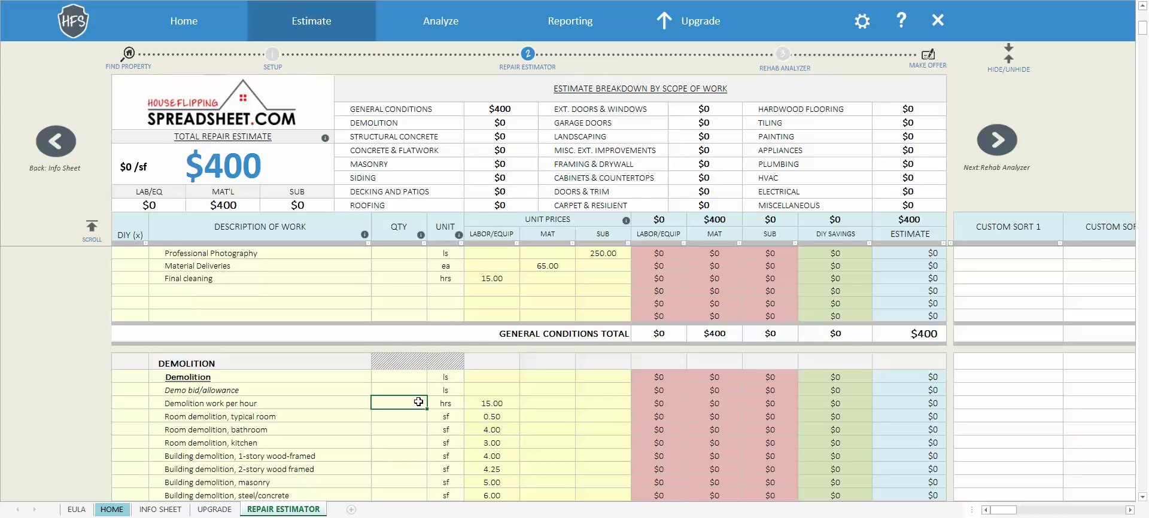
text(80)
key(Return)
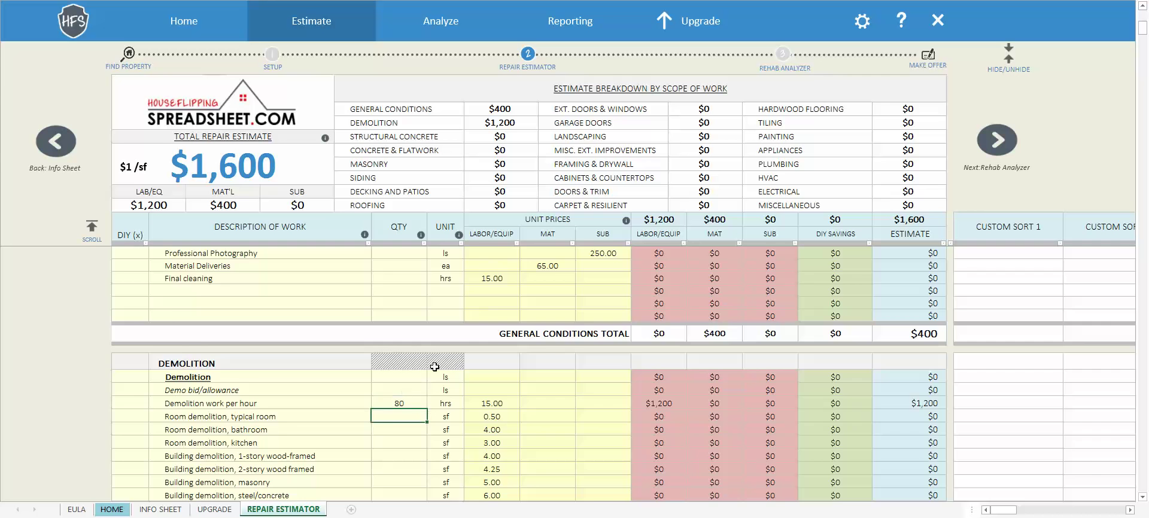
Scroll down the repair estimate past Structural Concrete, Masonry, Siding, Roofing and Doors & Windows to Garage Doors
scroll(439, 371, down, 3)
scroll(440, 372, down, 6)
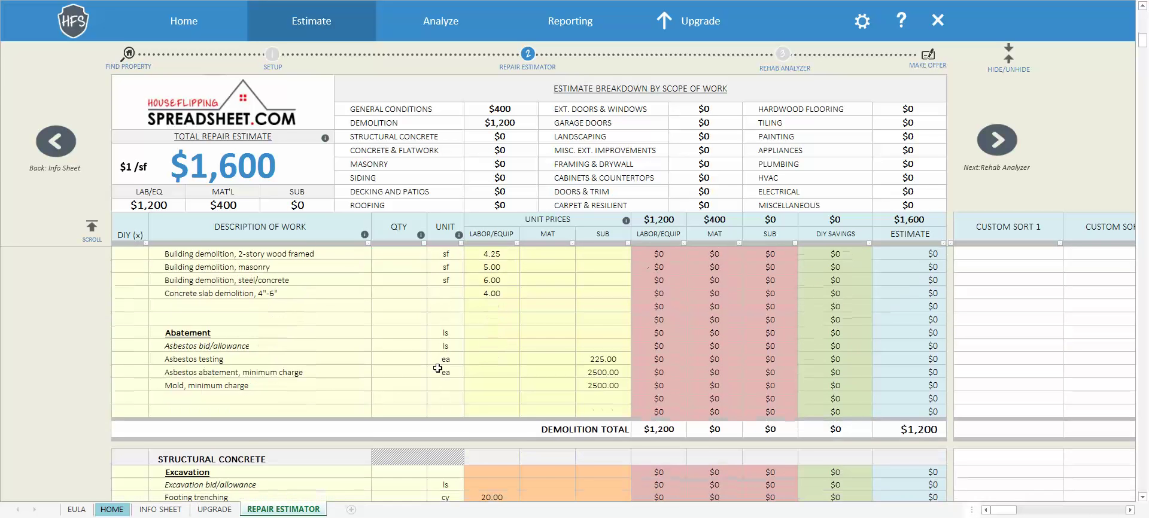
scroll(439, 367, down, 6)
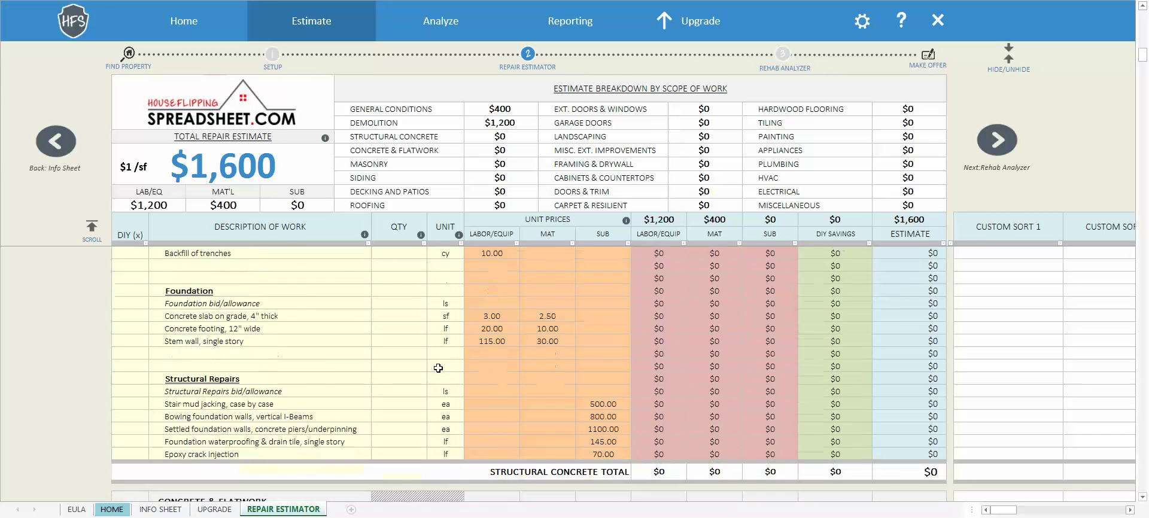
scroll(438, 368, down, 4)
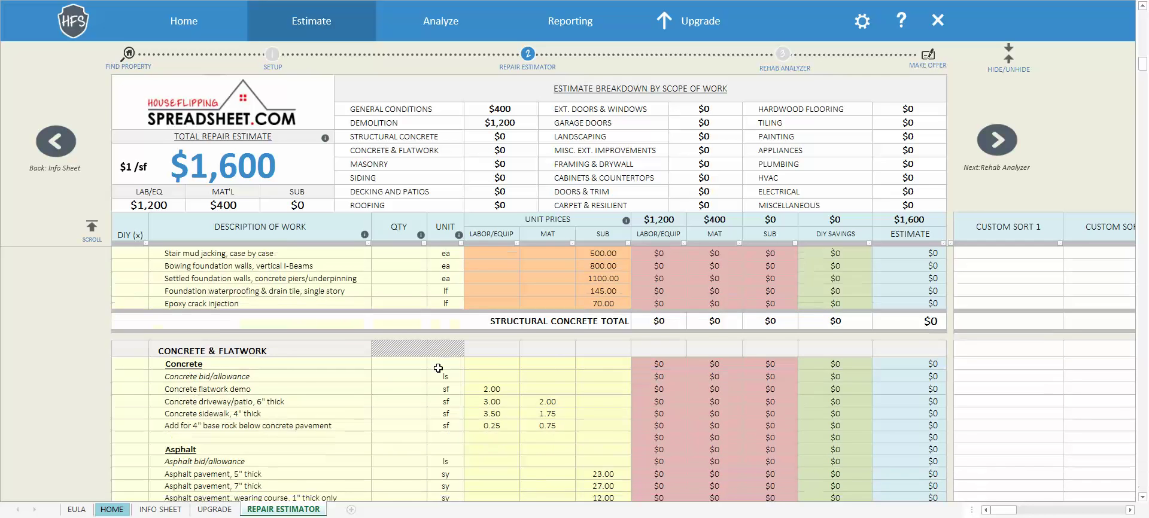
scroll(439, 368, down, 5)
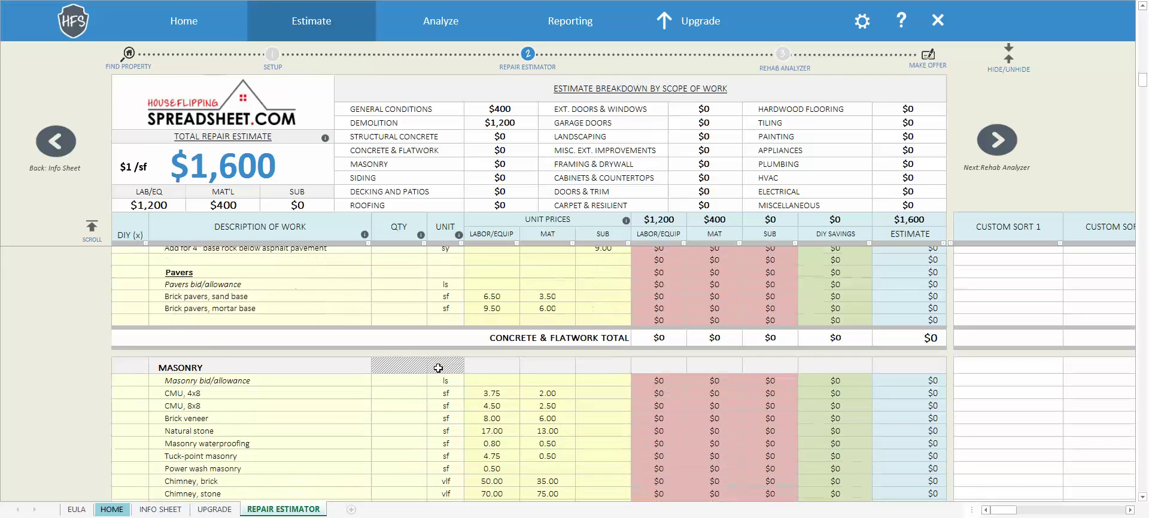
scroll(438, 368, down, 2)
scroll(439, 367, down, 10)
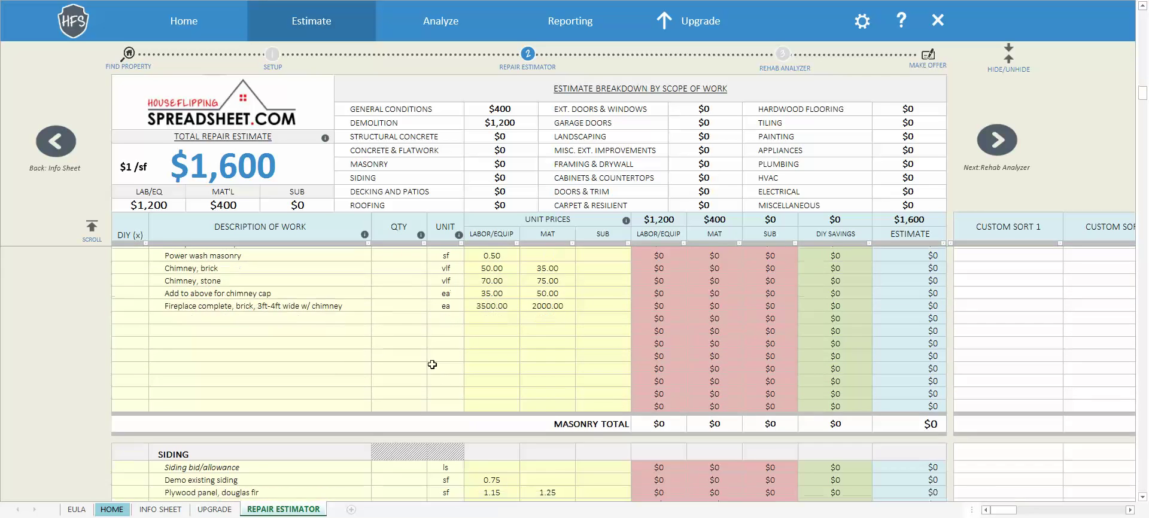
scroll(432, 364, down, 5)
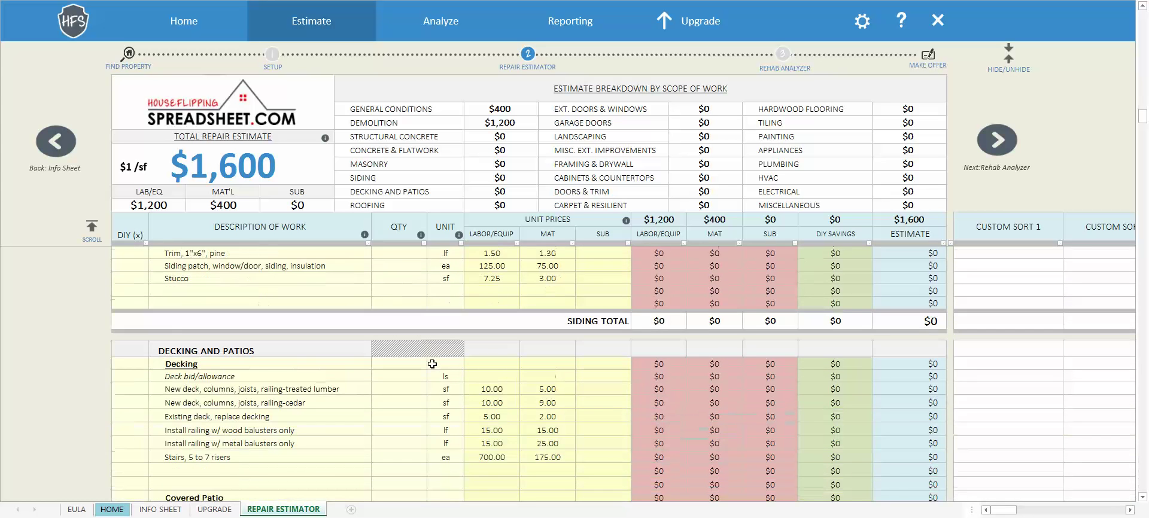
scroll(432, 364, down, 4)
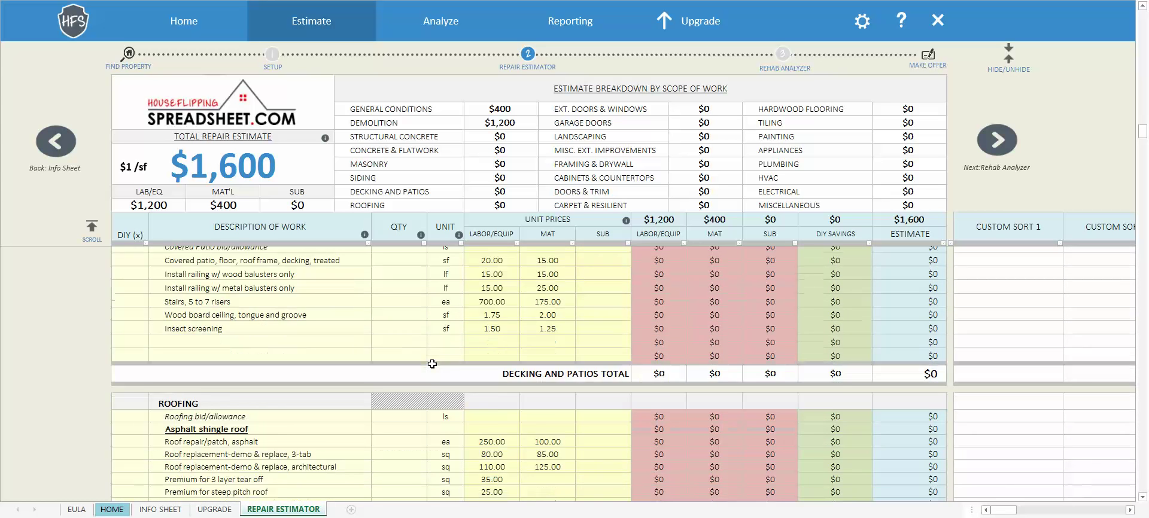
scroll(432, 363, down, 2)
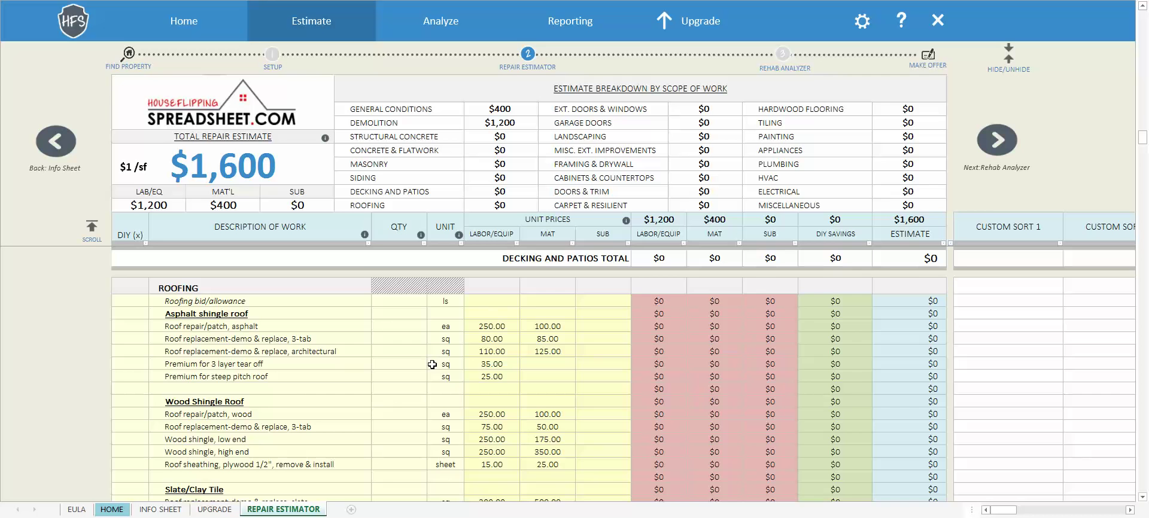
scroll(432, 367, down, 7)
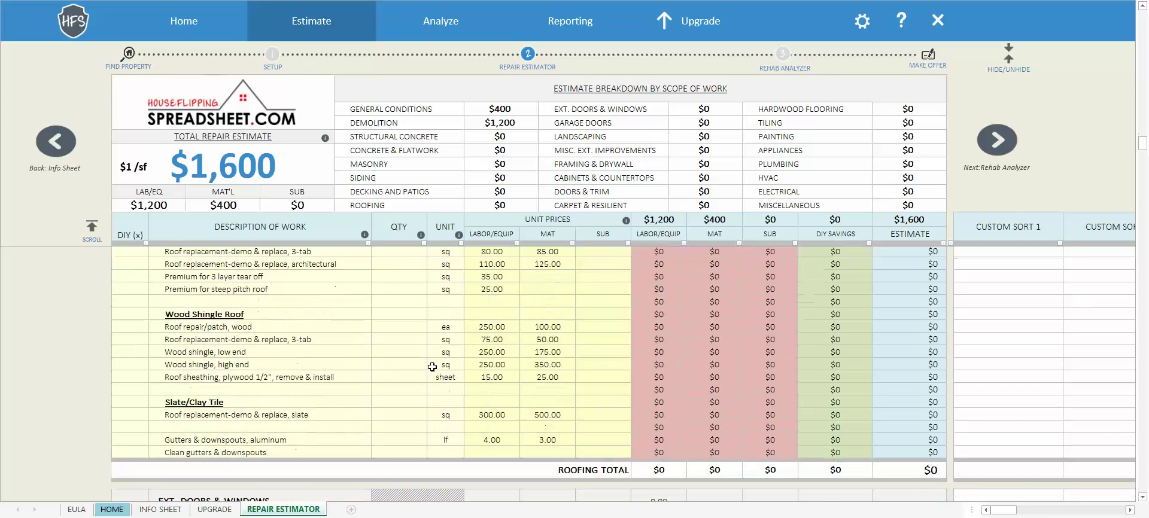
scroll(432, 370, down, 1)
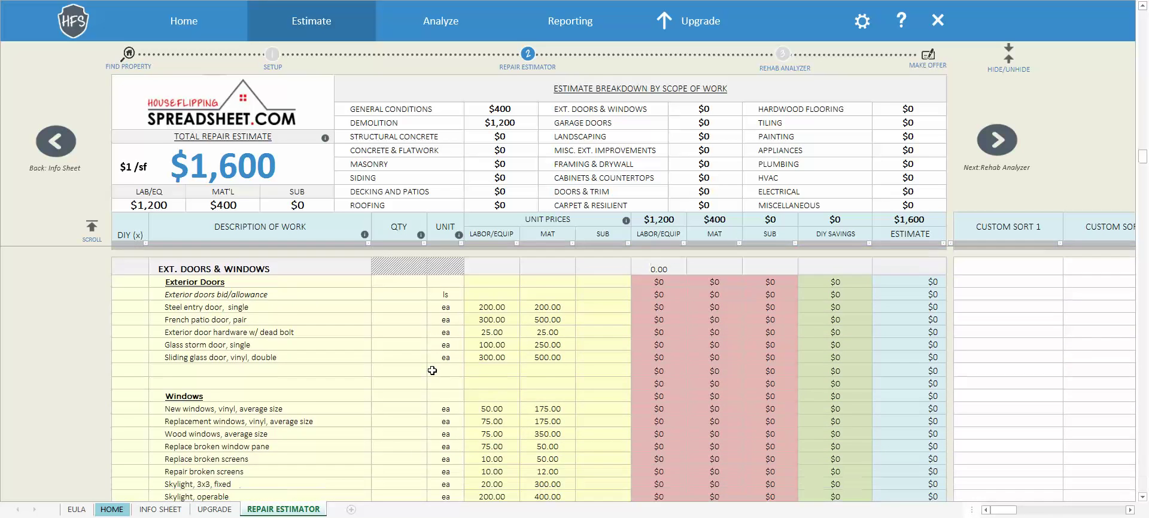
scroll(432, 370, down, 4)
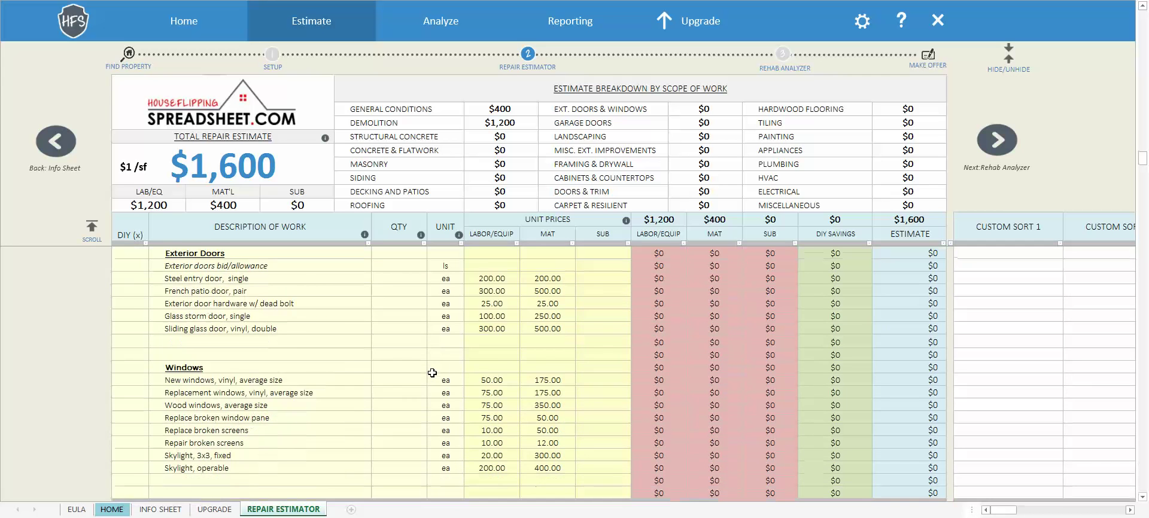
scroll(432, 372, down, 8)
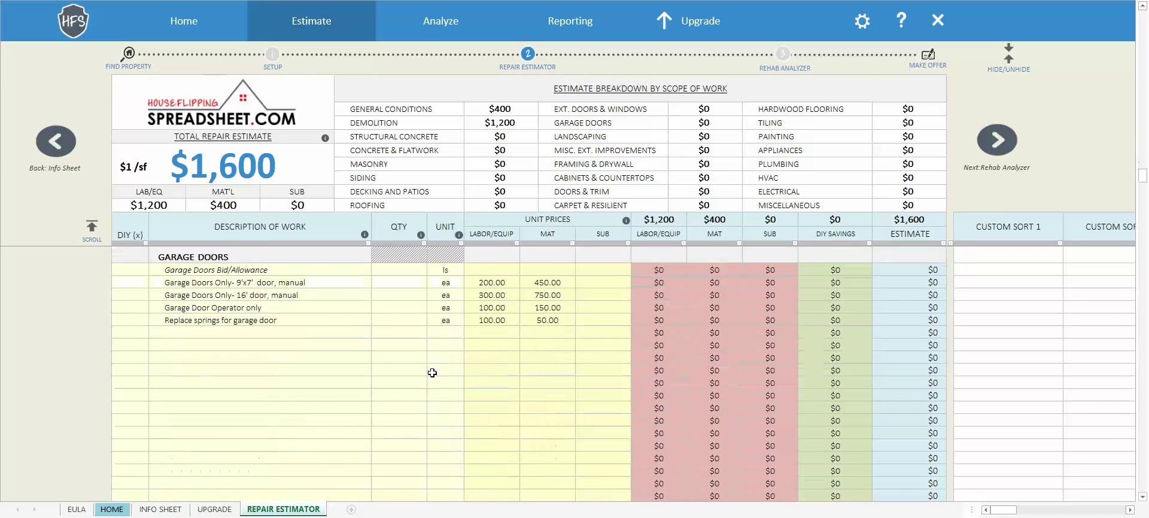
scroll(432, 374, up, 2)
scroll(432, 374, down, 2)
Enter quantity 1, $500 materials and $250 labor for the Landscaping bid row
click(416, 386)
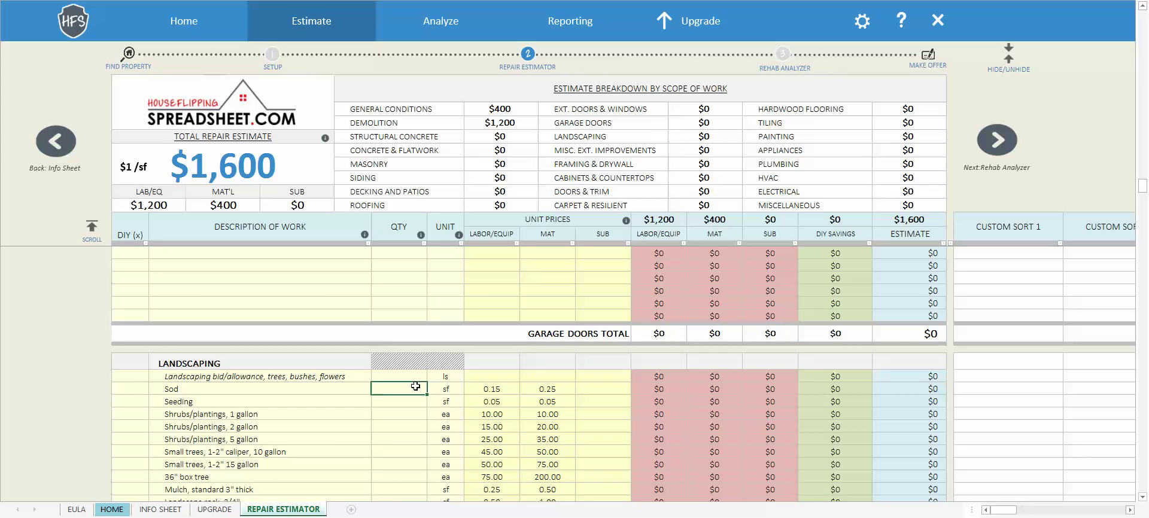
key(Up)
text(1)
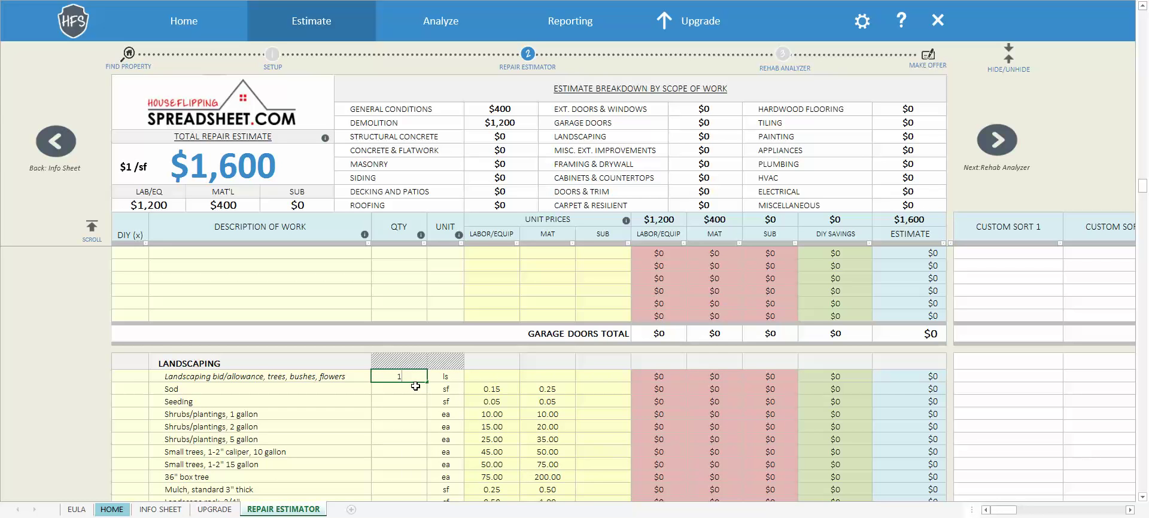
key(Return)
key(Right)
key(Right)
key(Up)
key(Up)
key(Right)
key(Down)
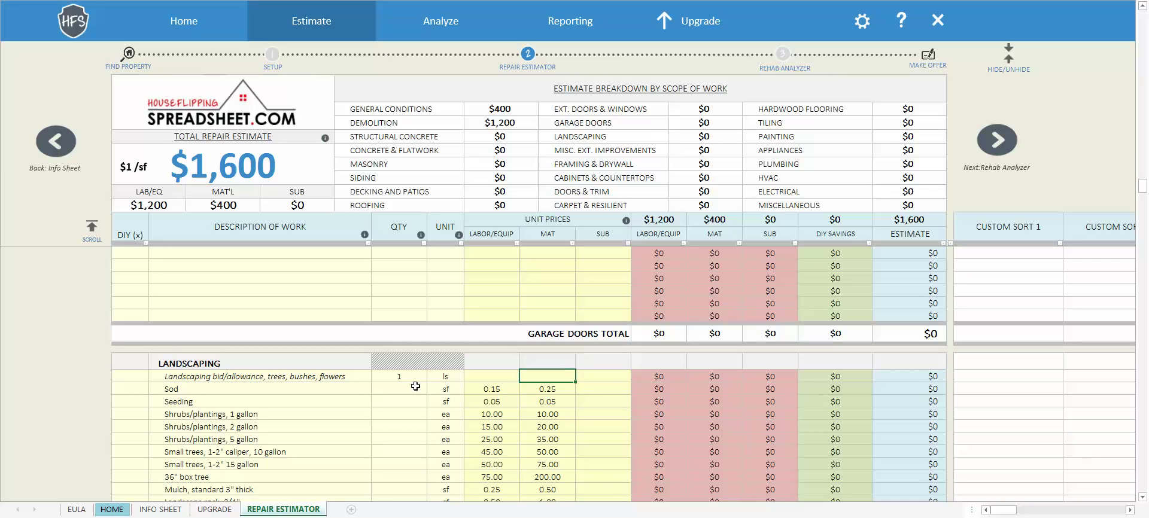
text(500)
key(Return)
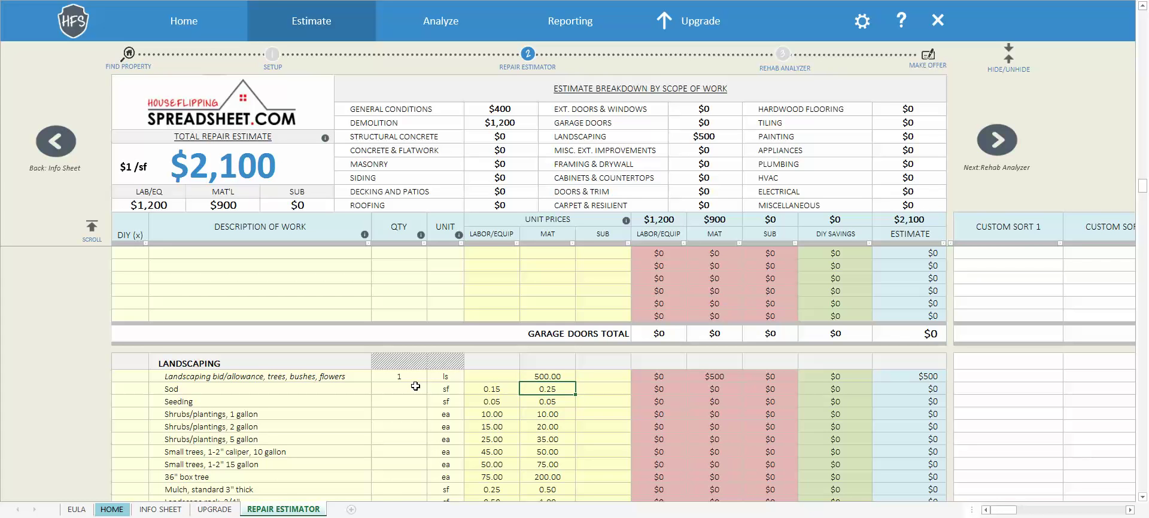
key(Up)
key(Left)
text(250)
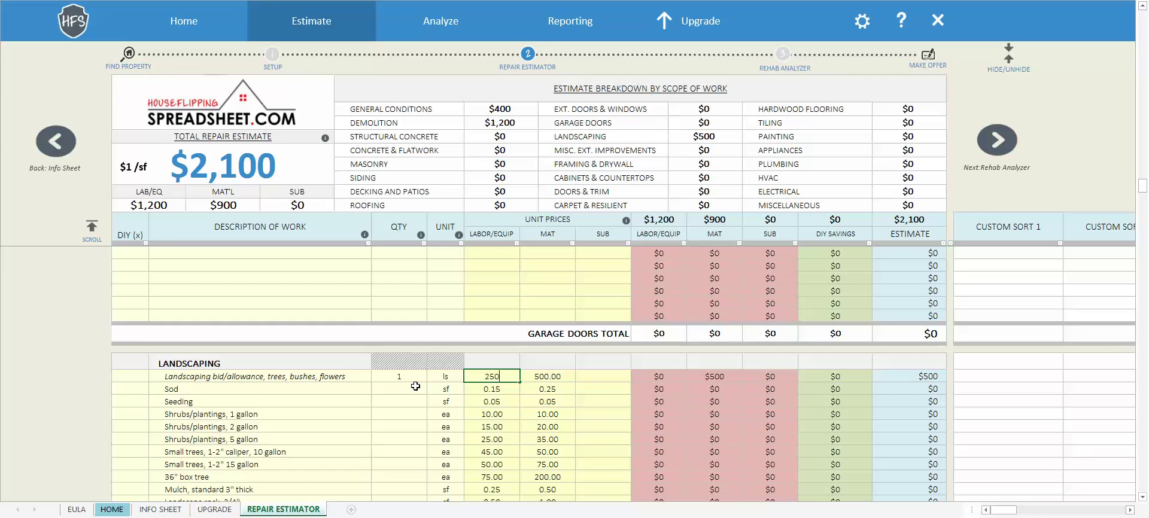
key(Return)
key(Return)
Scroll the repair estimate down to the Cabinets section
scroll(431, 378, down, 8)
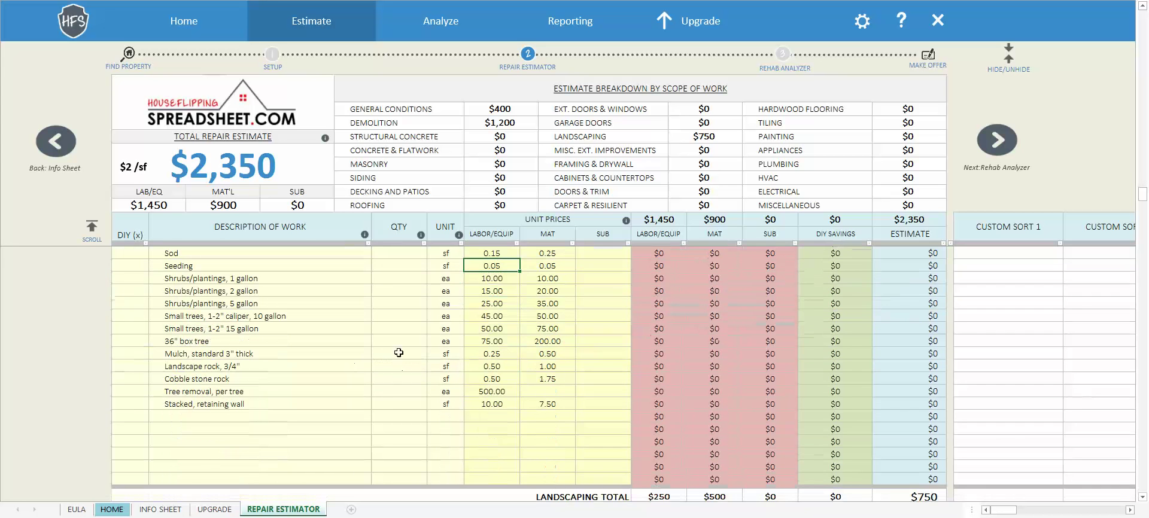
scroll(403, 381, down, 6)
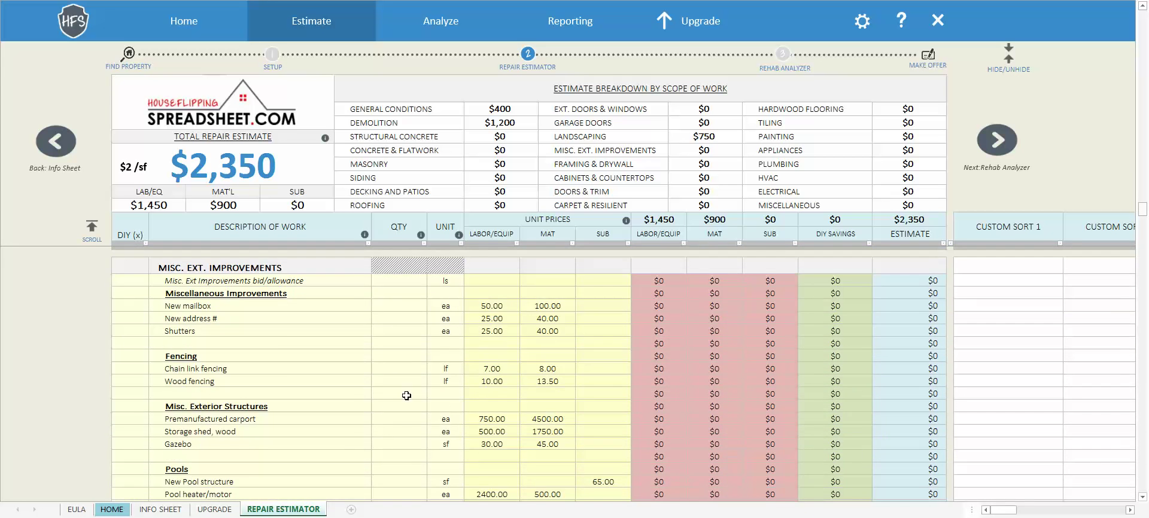
scroll(442, 407, down, 4)
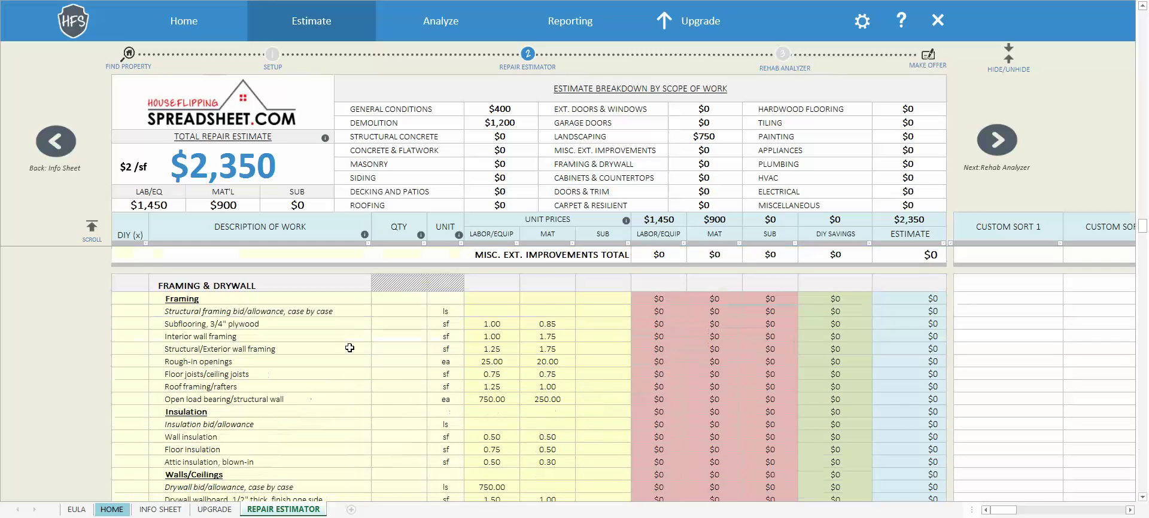
scroll(404, 378, down, 2)
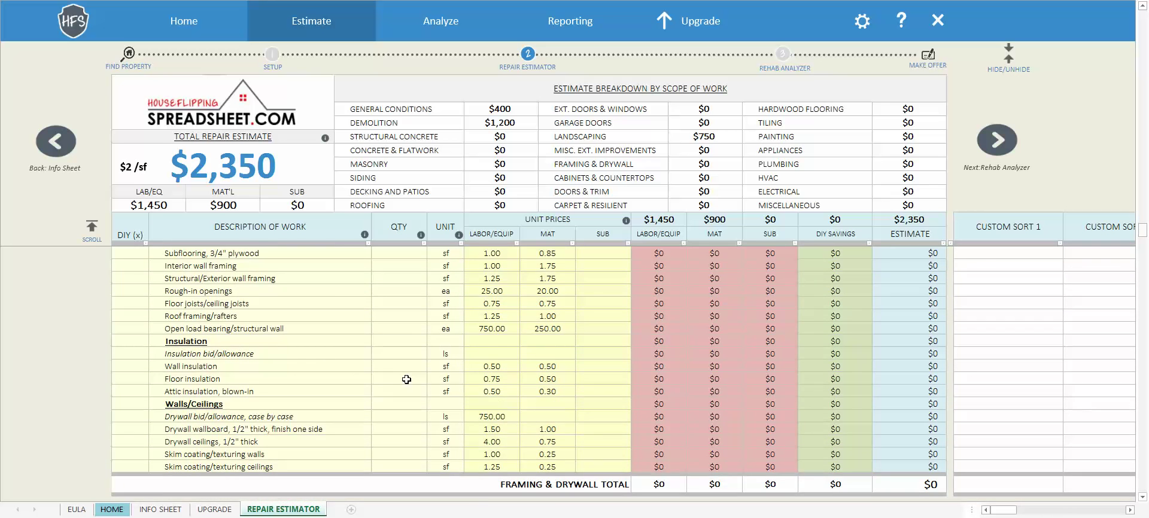
scroll(407, 379, down, 3)
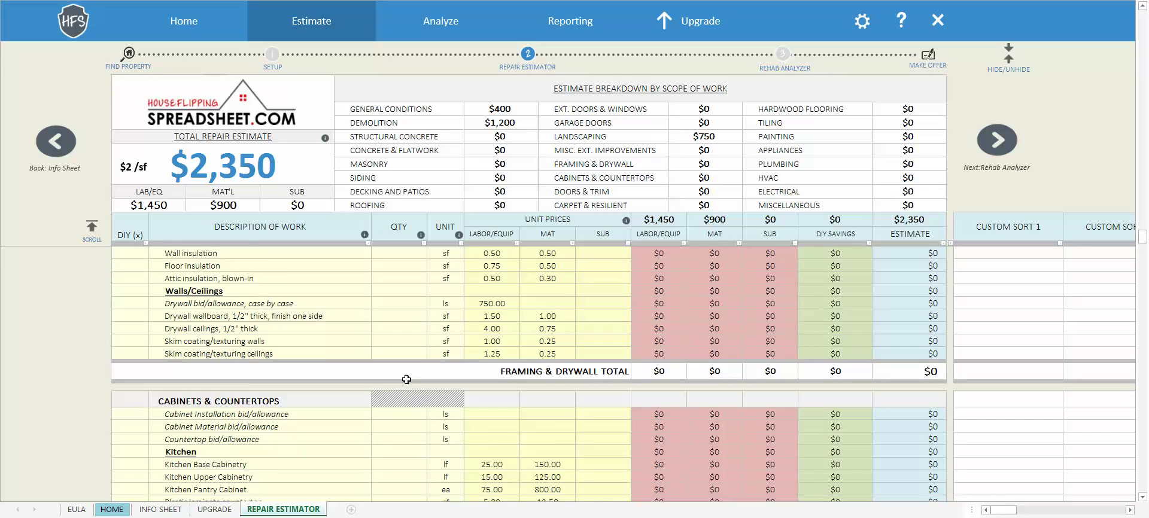
scroll(407, 379, down, 1)
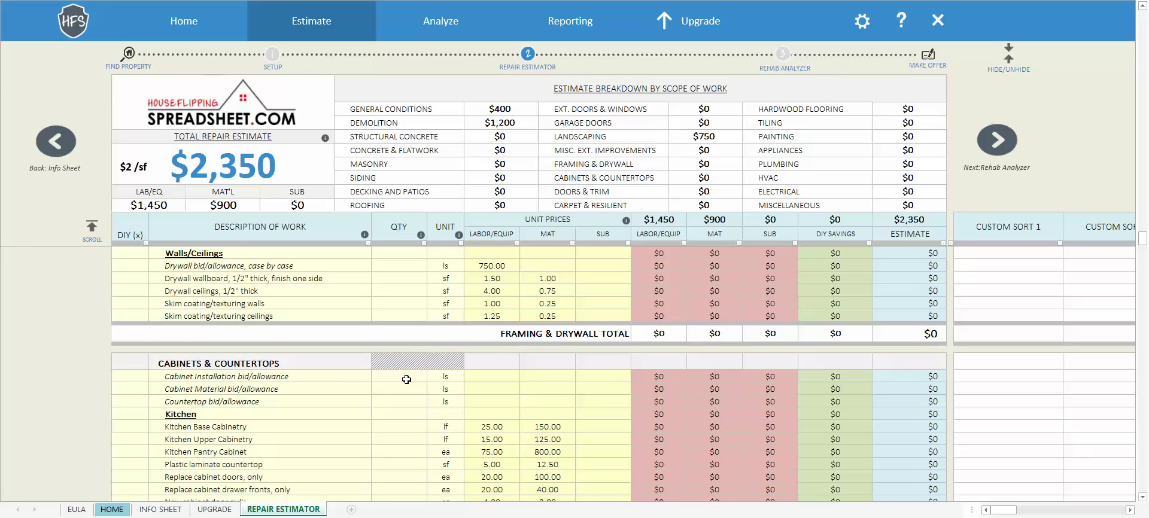
Enter kitchen cabinetry quantities: 15 base, 13 upper and 2 pantry cabinets
scroll(406, 380, down, 1)
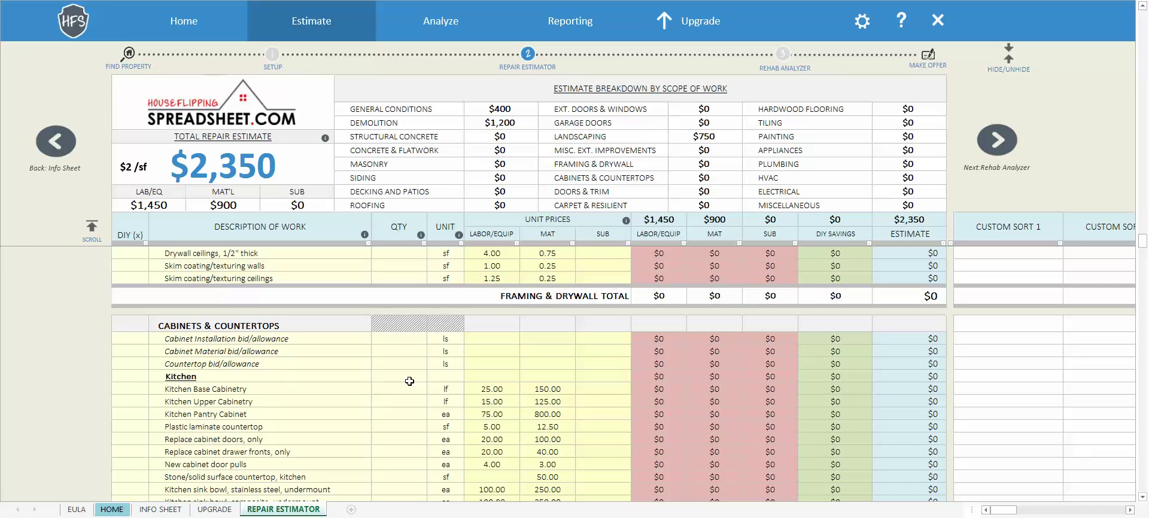
scroll(409, 381, down, 1)
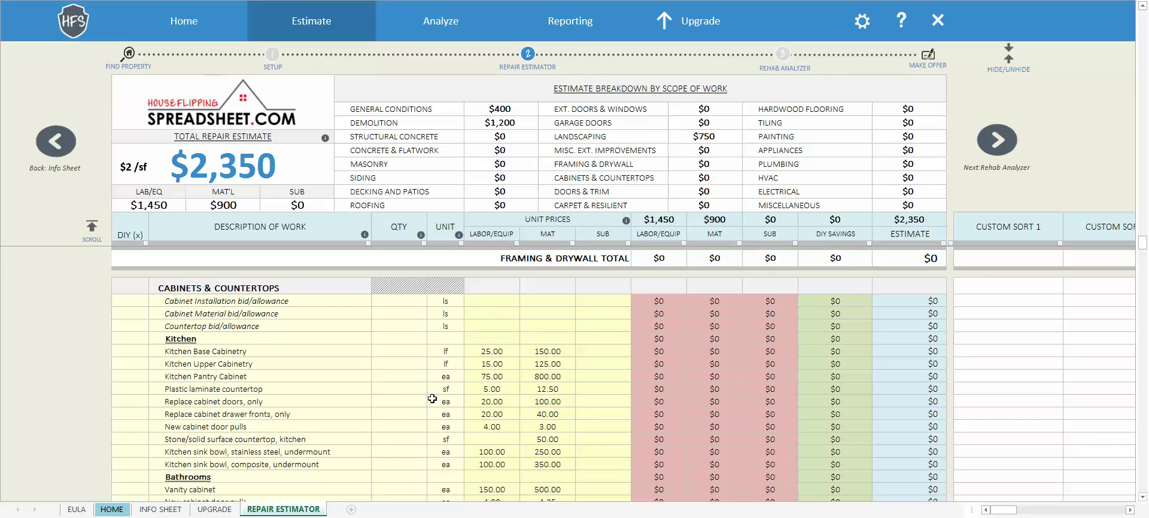
click(411, 355)
text(15)
key(Return)
text(13)
key(Return)
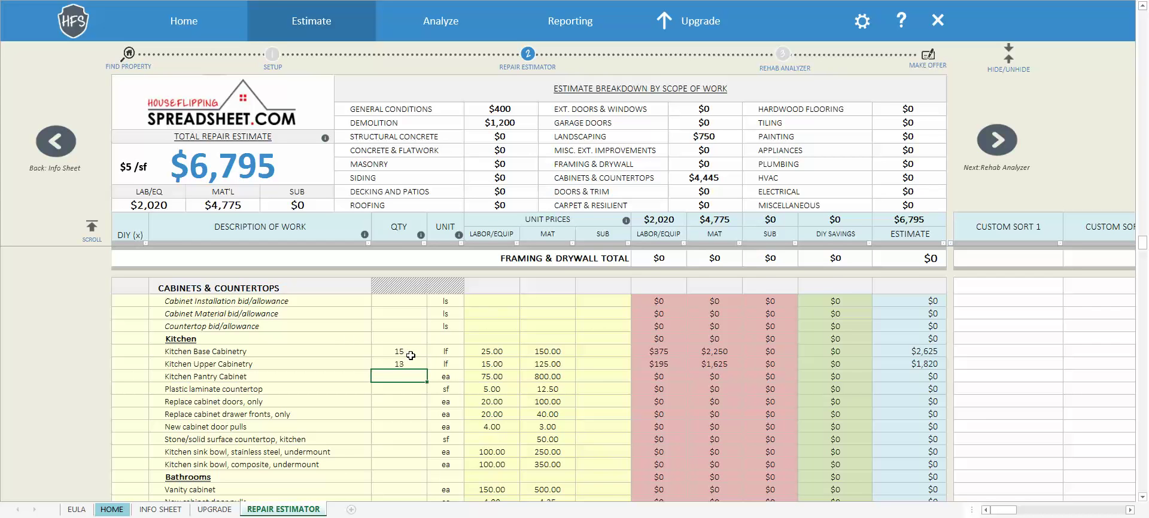
text(2)
key(Return)
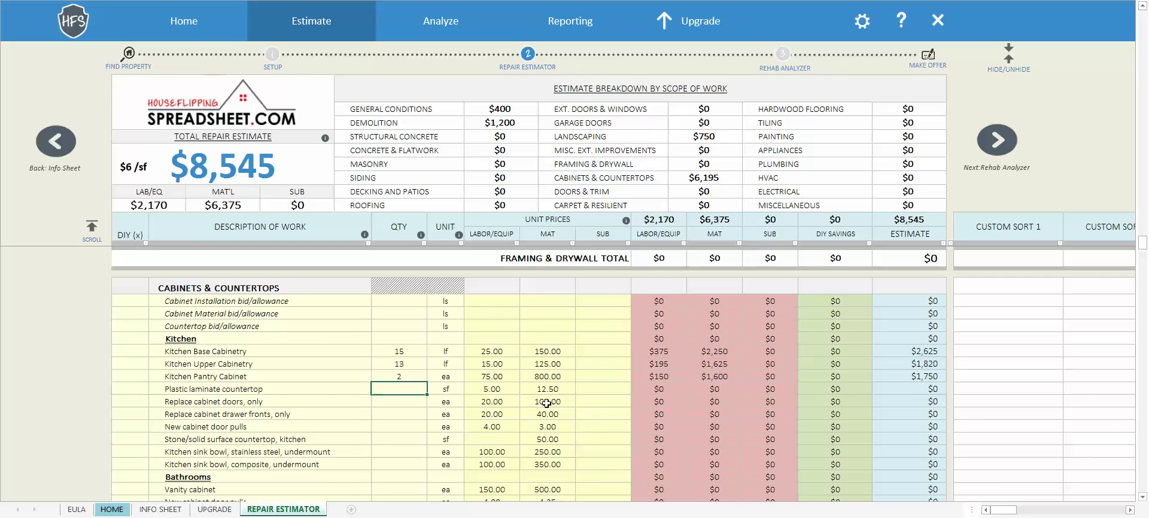
Add 30 sf of stone countertop with a material price of 55
click(415, 439)
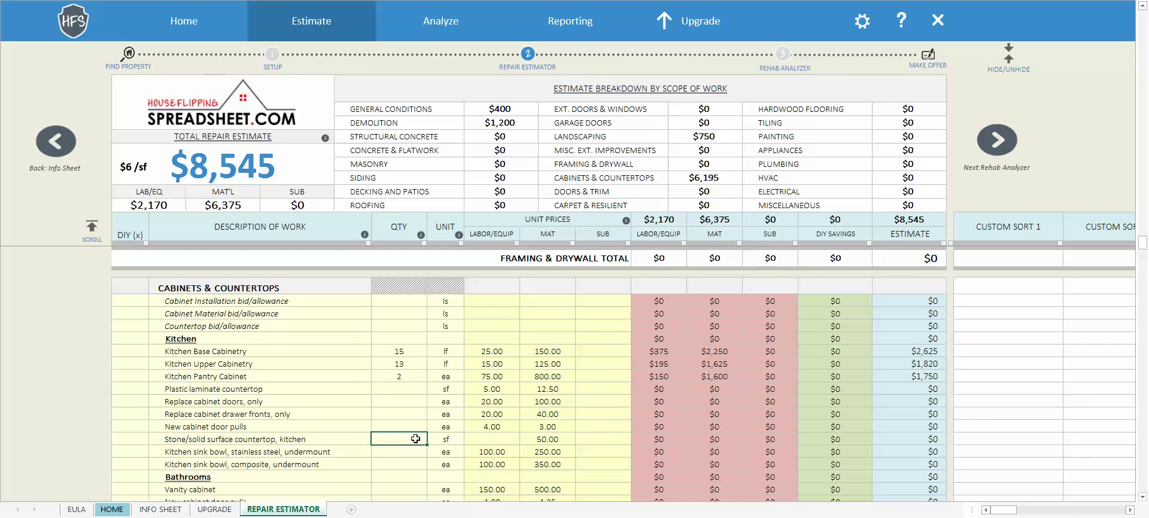
text(30)
key(Return)
key(Tab)
key(Tab)
key(Tab)
text(55)
key(Return)
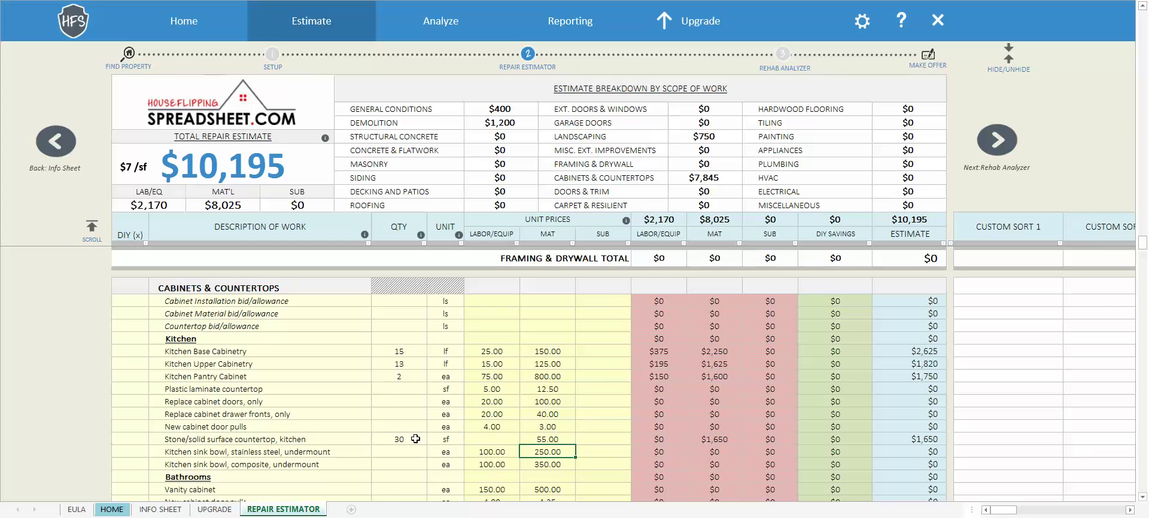
Set quantity 1 for the stainless sink and 2 for the vanity cabinet
click(406, 454)
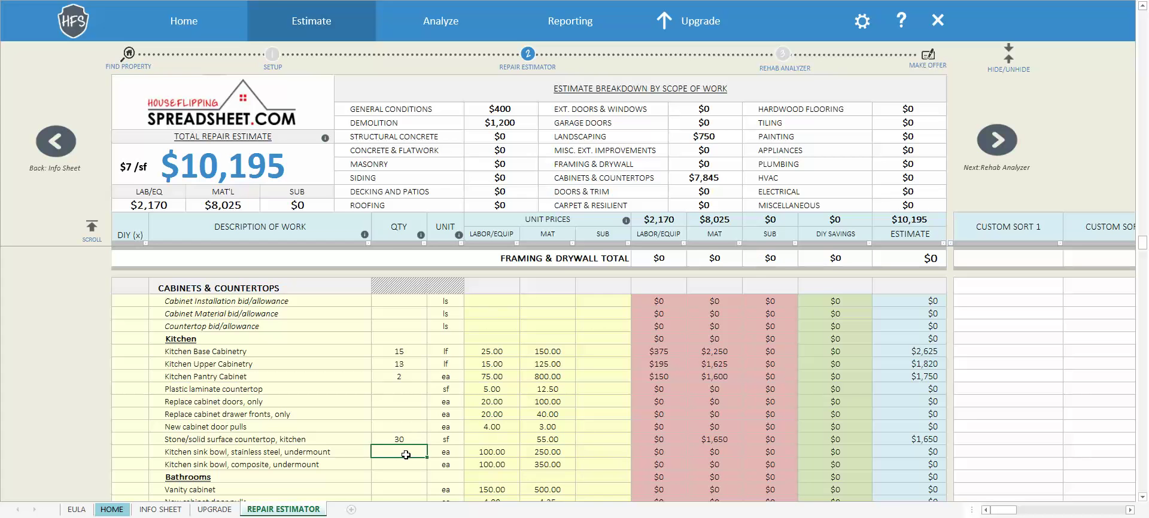
text(1)
key(Return)
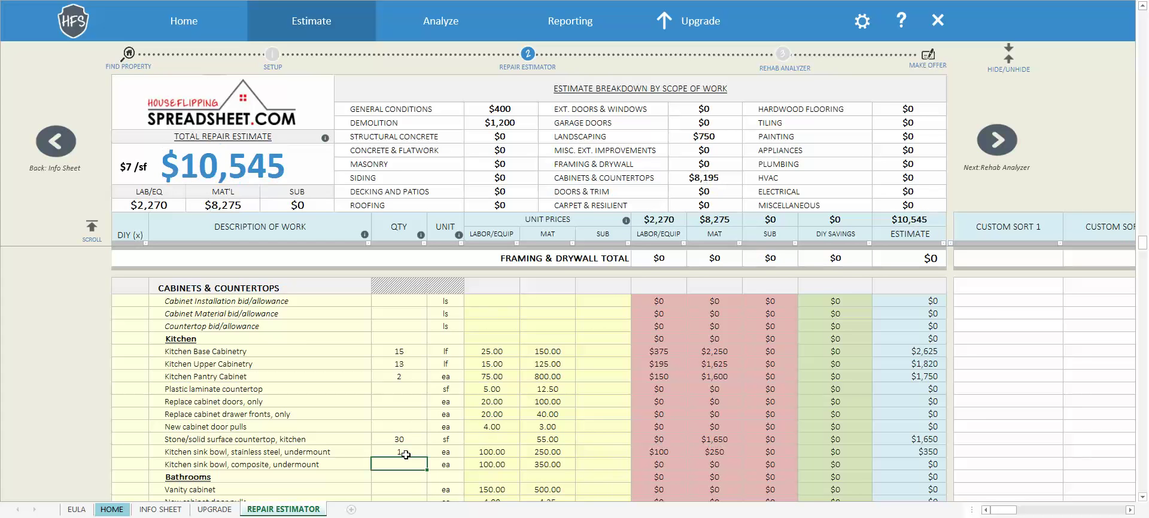
key(Down)
key(Down)
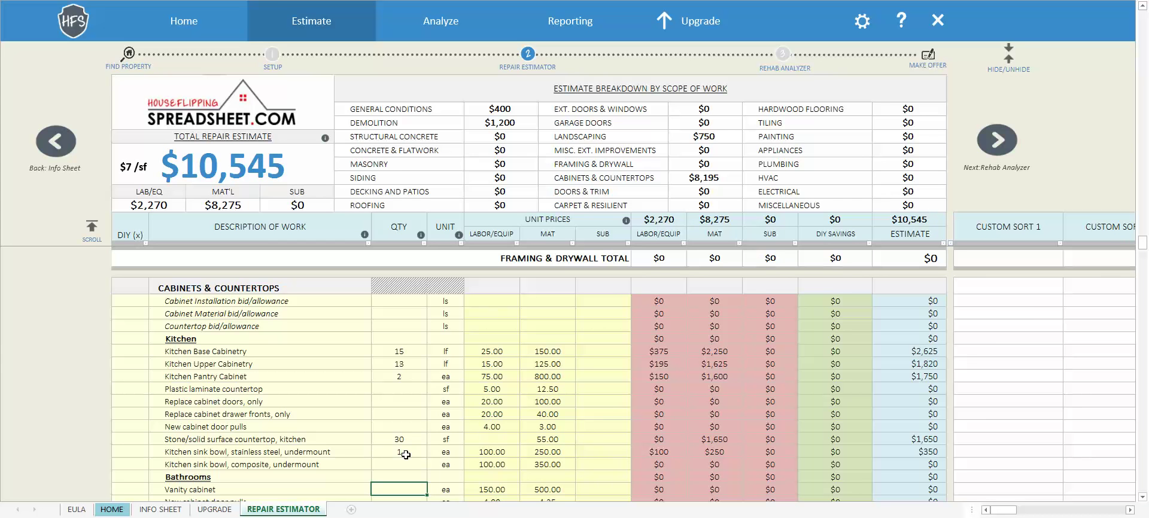
scroll(258, 450, down, 2)
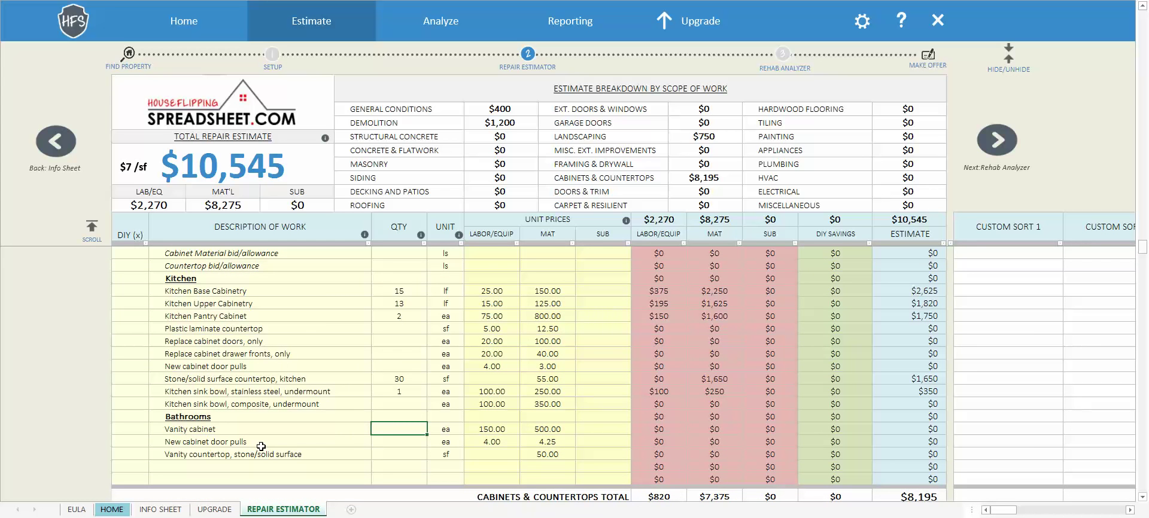
text(2)
key(Return)
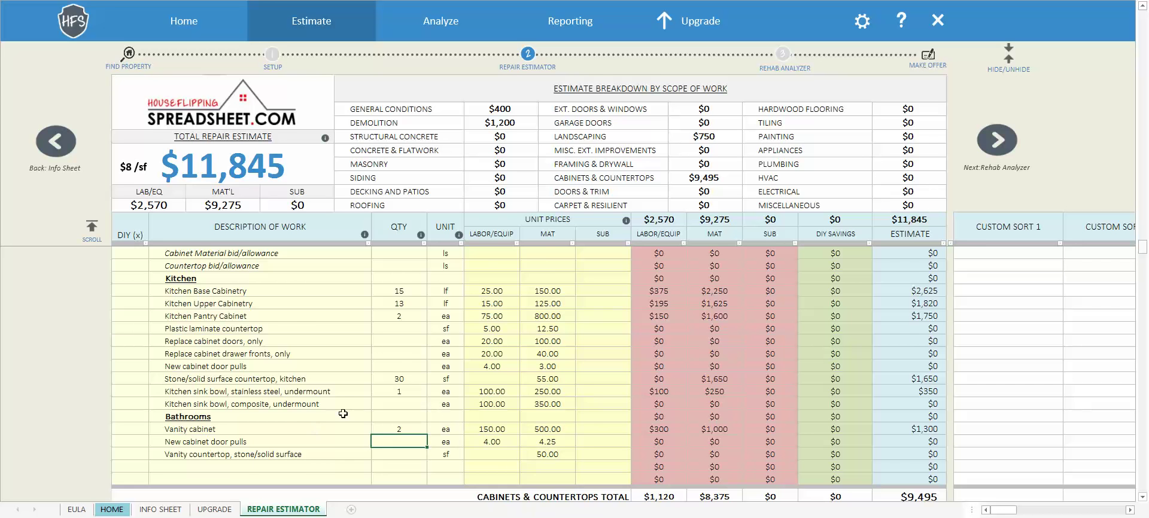
scroll(431, 440, down, 2)
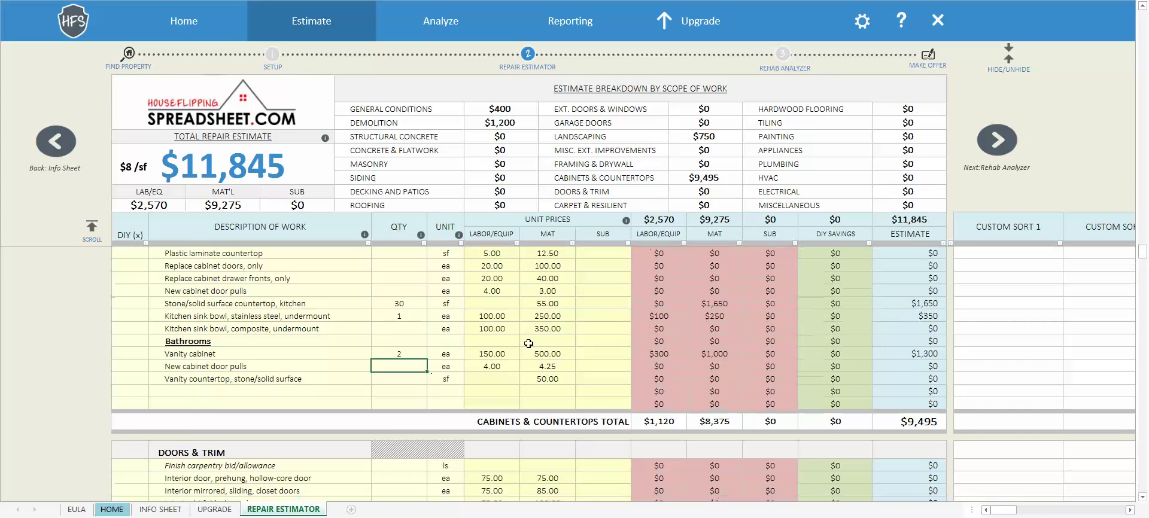
Enter 12 as the quantity for Door hardware, knobs only under Doors & Trim
scroll(515, 398, down, 3)
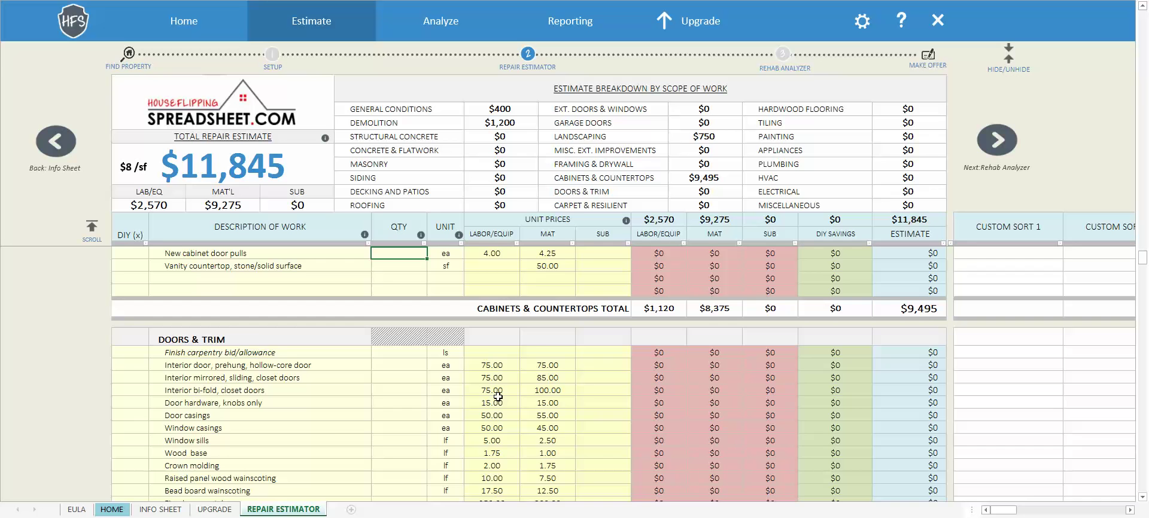
scroll(497, 397, down, 1)
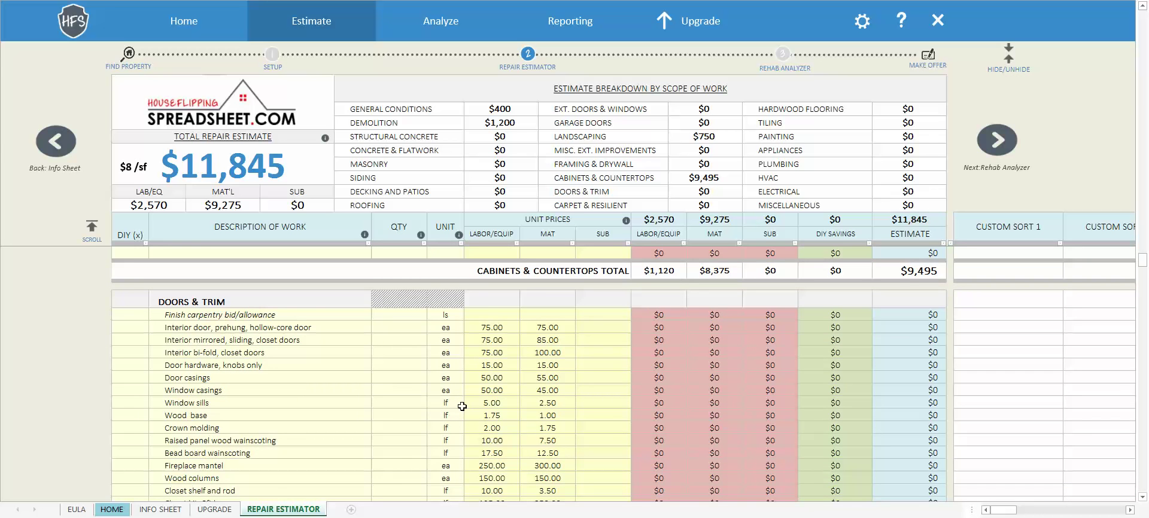
scroll(461, 410, down, 1)
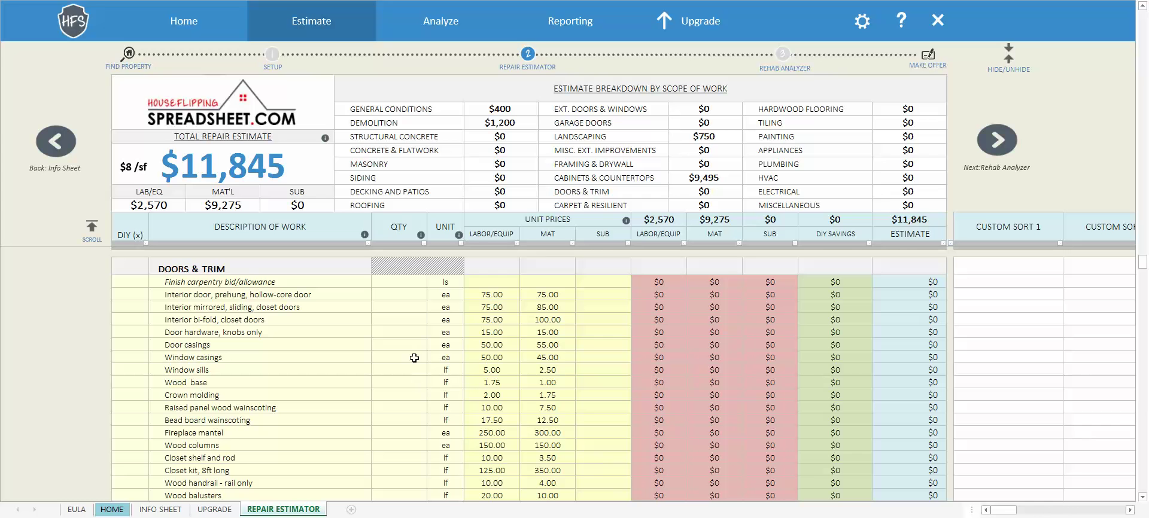
click(423, 332)
text(12)
key(Return)
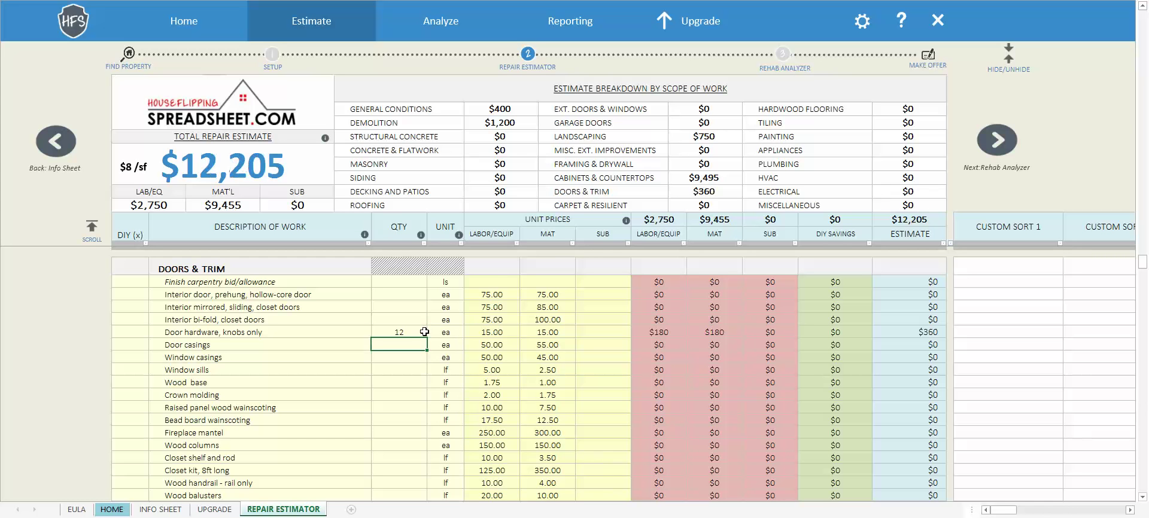
scroll(424, 331, down, 6)
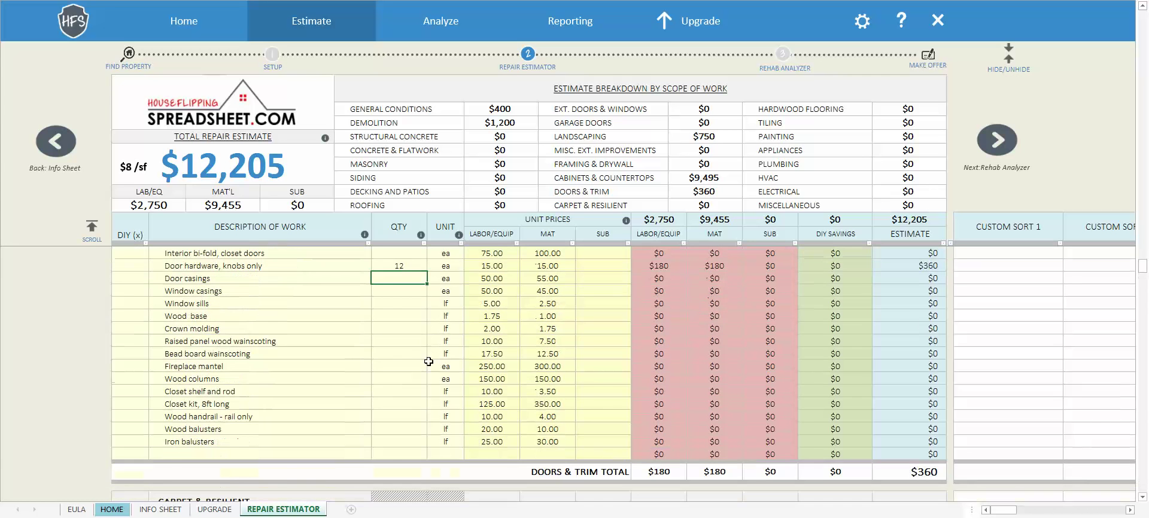
scroll(430, 362, down, 3)
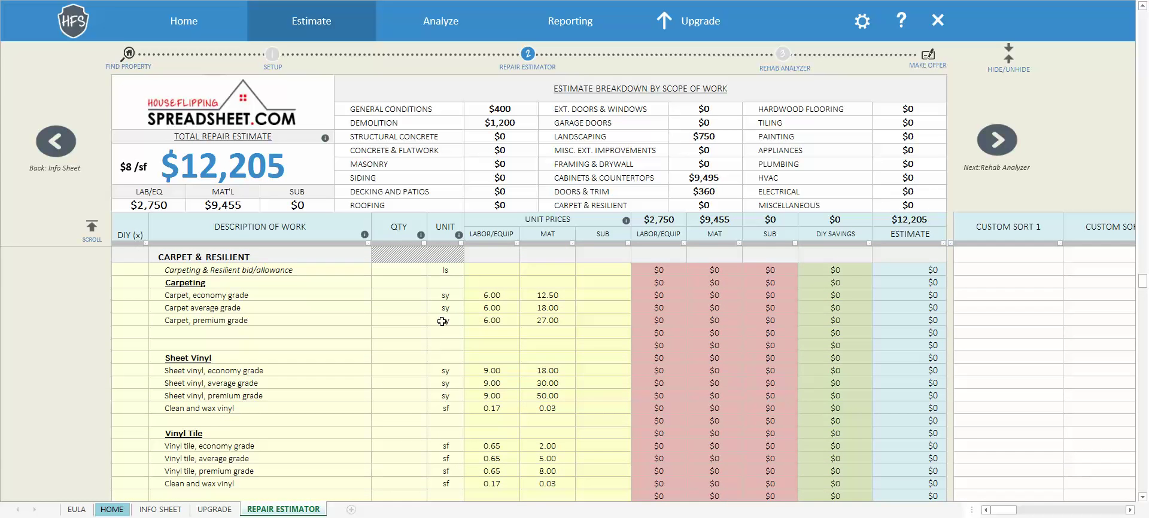
Enter 100 for economy carpet and 250 sf for average-grade hardwood flooring
click(402, 297)
text(100)
key(Return)
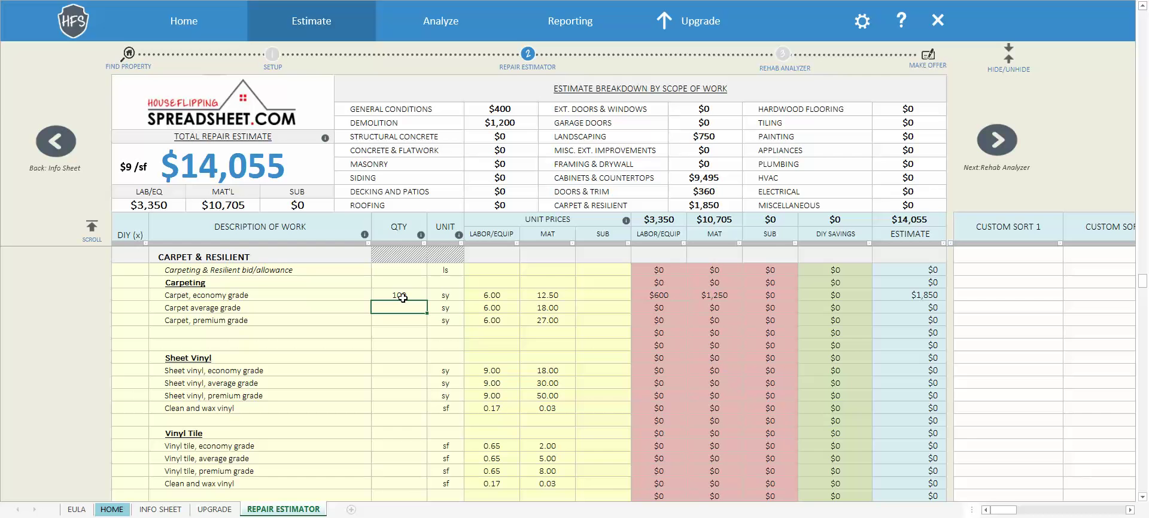
scroll(430, 369, down, 1)
scroll(431, 368, down, 6)
click(407, 334)
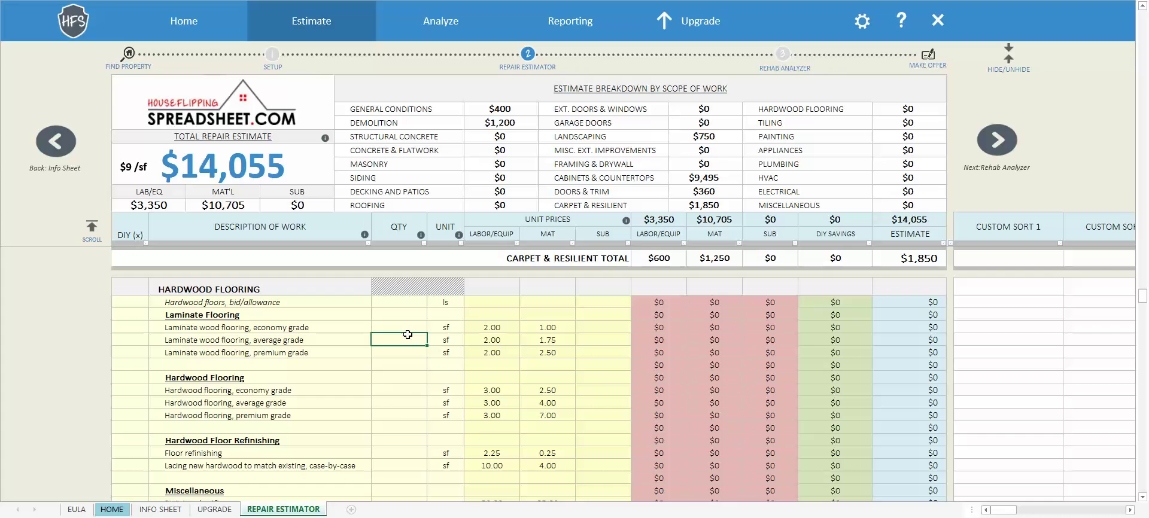
click(405, 403)
text(250)
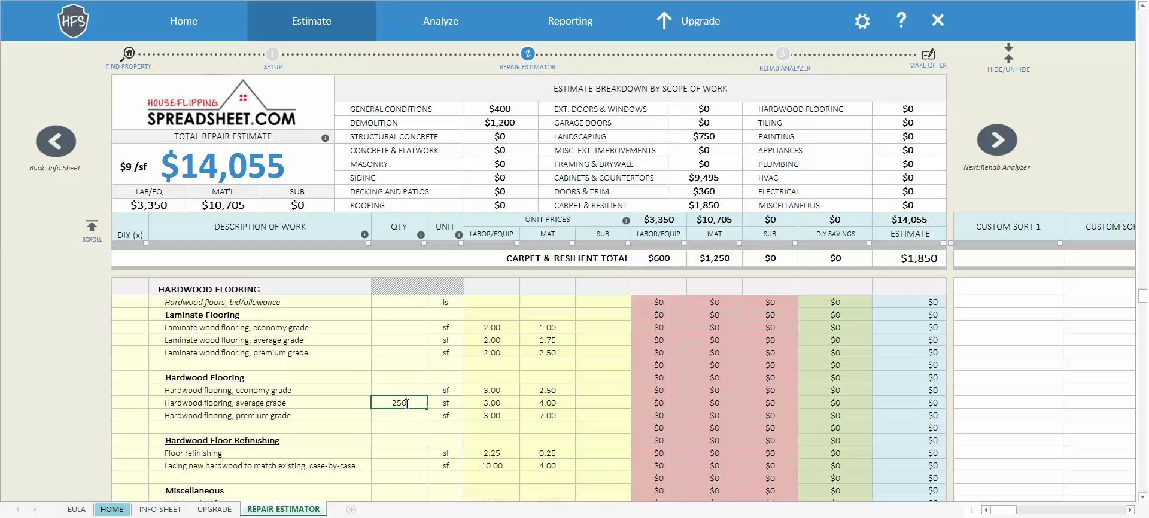
key(Return)
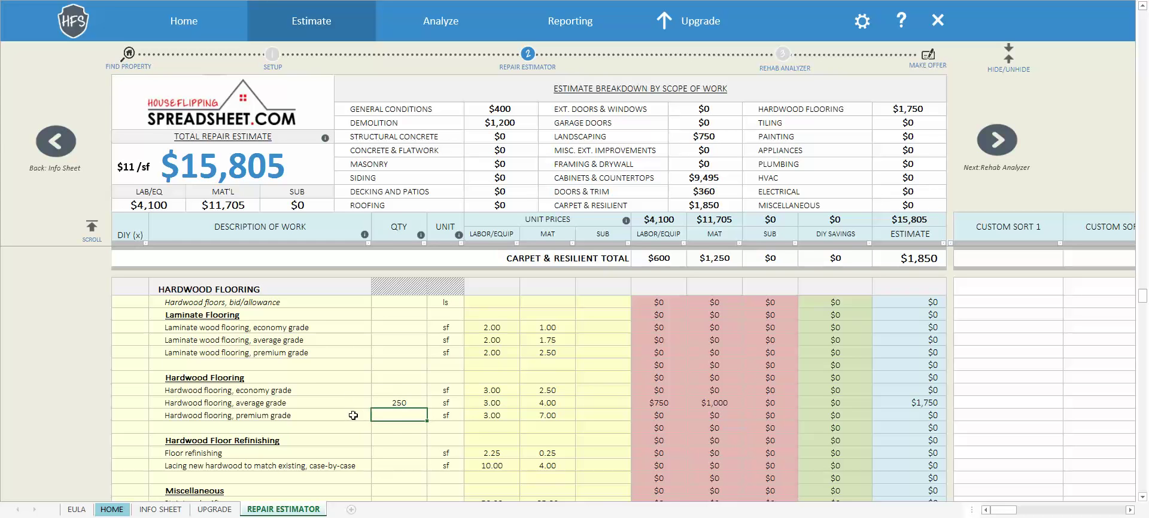
scroll(425, 437, down, 2)
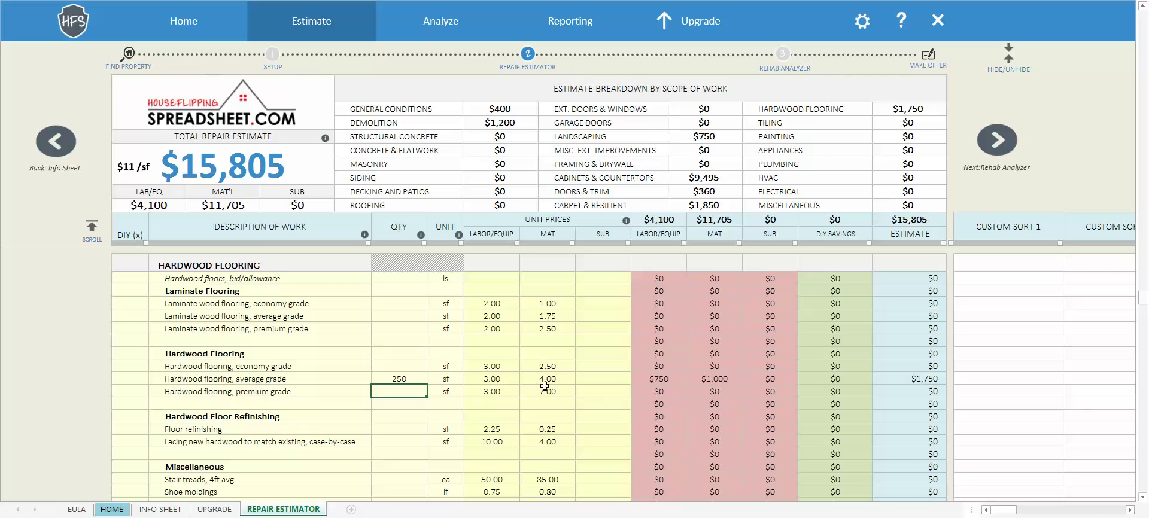
scroll(433, 422, down, 4)
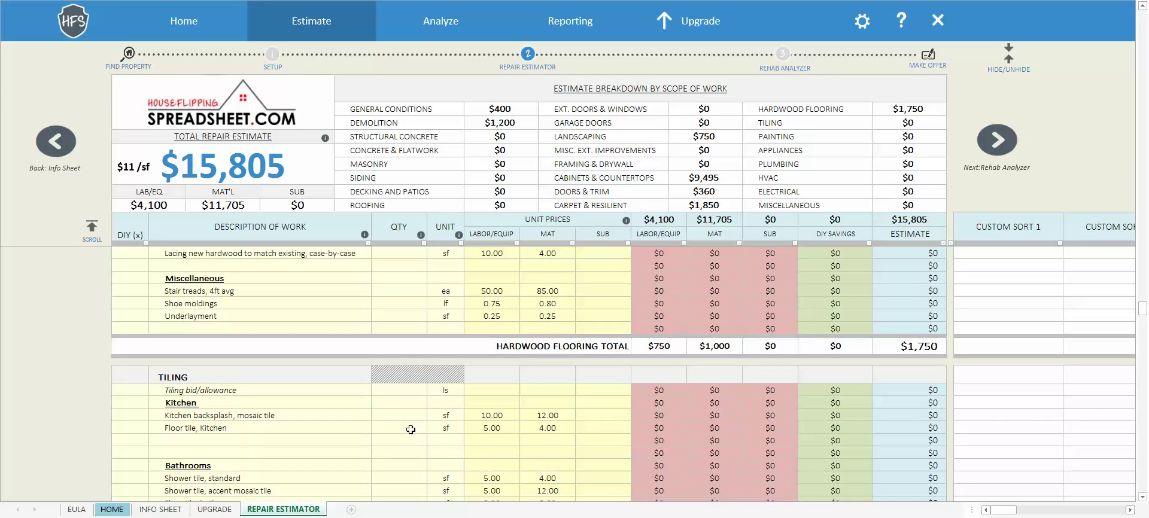
Add 30 sf of kitchen backsplash with a 15.00 material price
click(412, 428)
scroll(413, 427, down, 1)
scroll(412, 427, down, 1)
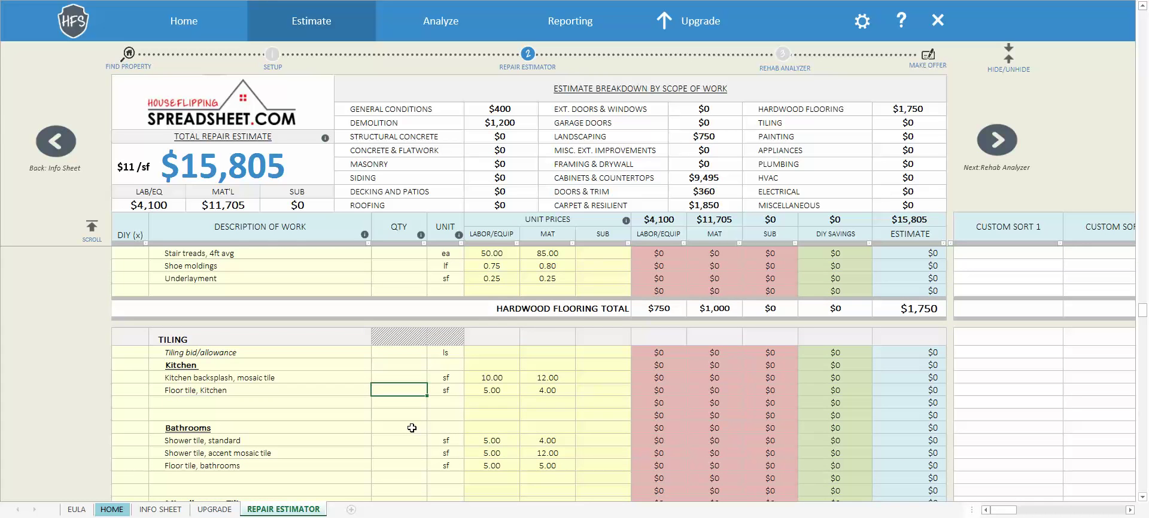
key(Up)
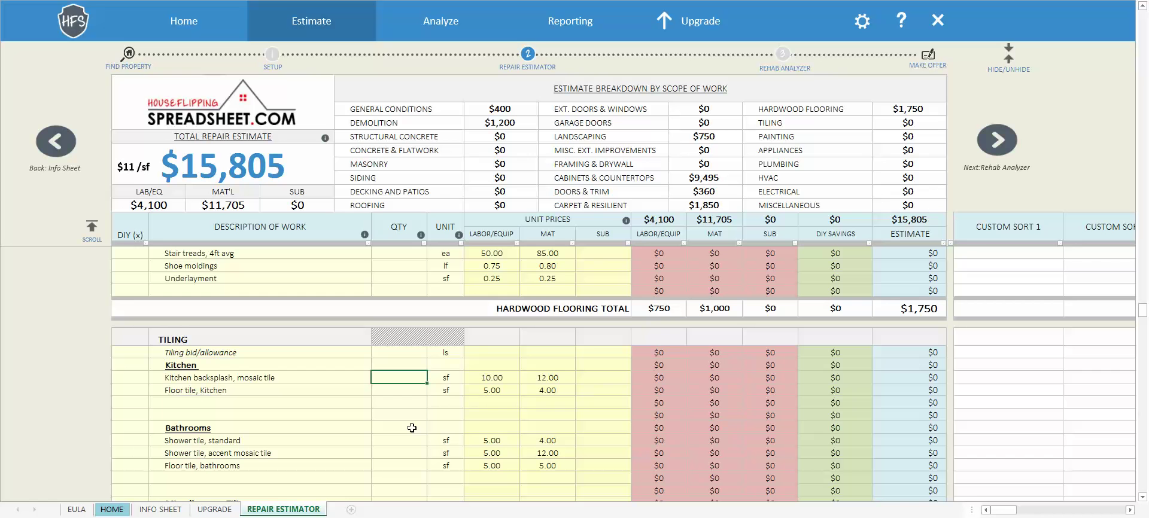
text(30)
key(Return)
click(561, 378)
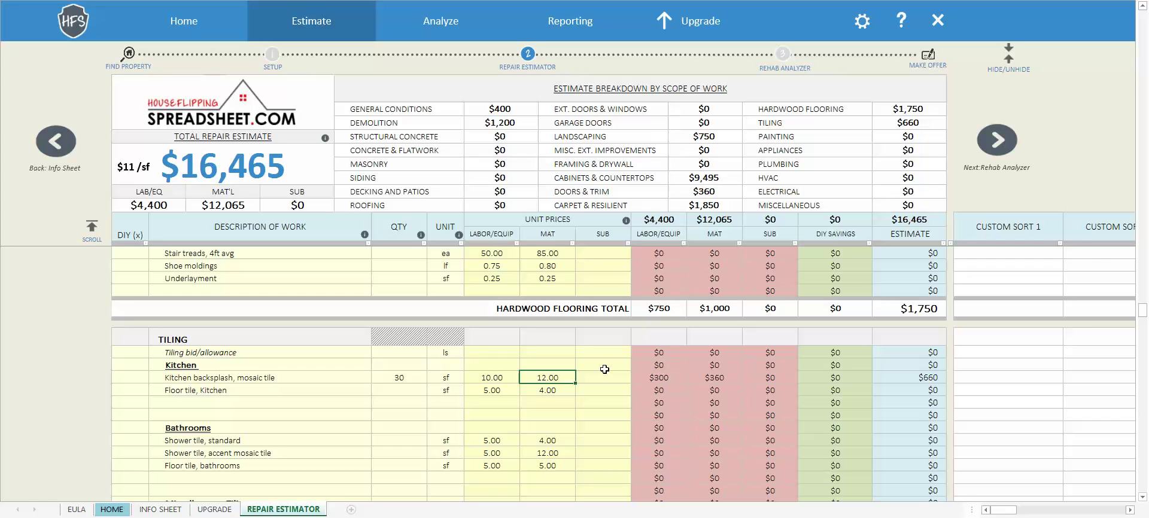
text(15)
key(Return)
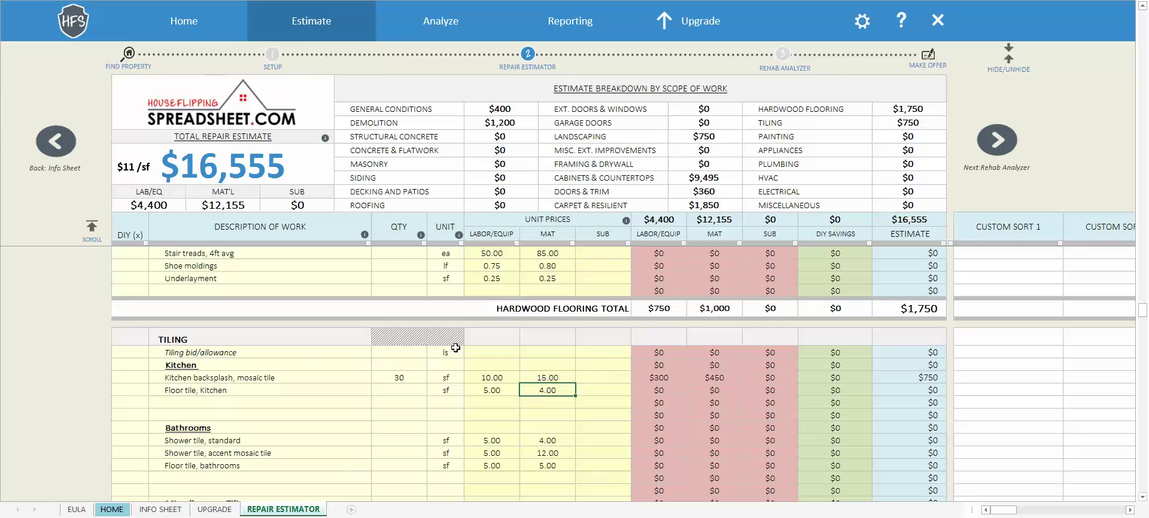
Enter 150 sf of standard shower tile and 100 sf of bathroom floor tile, clearing accent mosaic
scroll(462, 401, down, 1)
scroll(466, 400, down, 1)
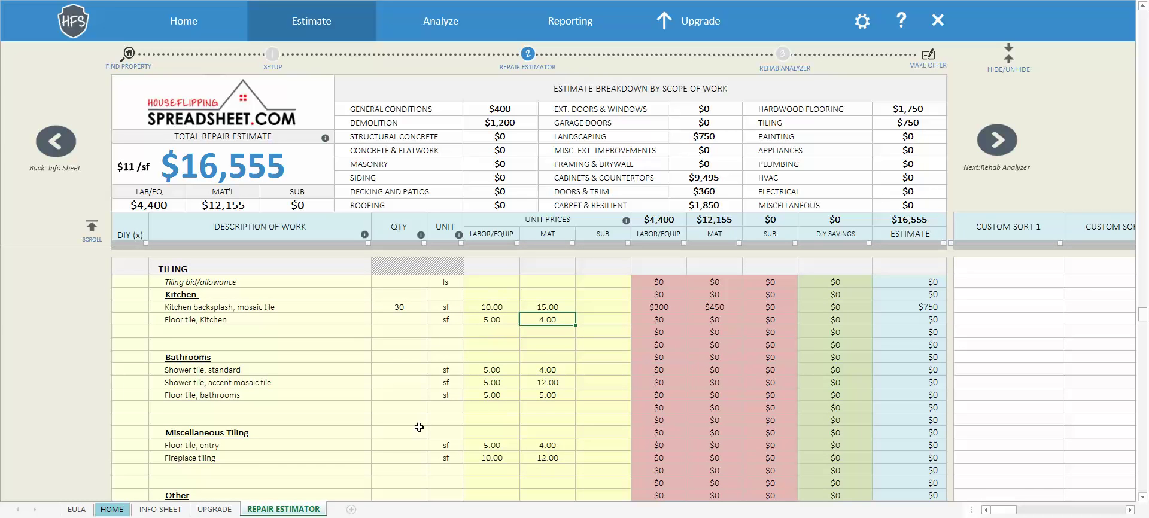
click(413, 377)
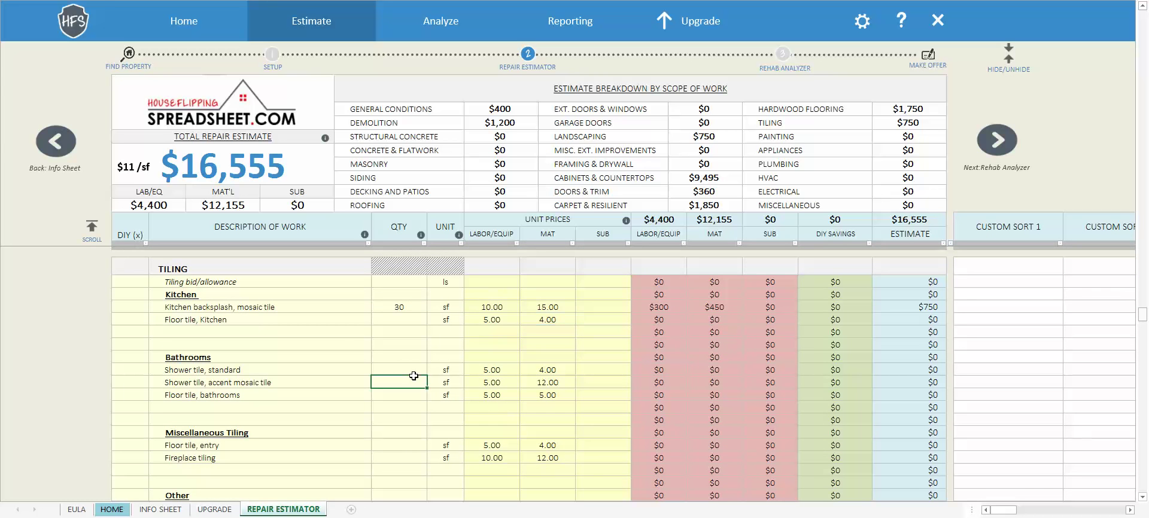
key(Up)
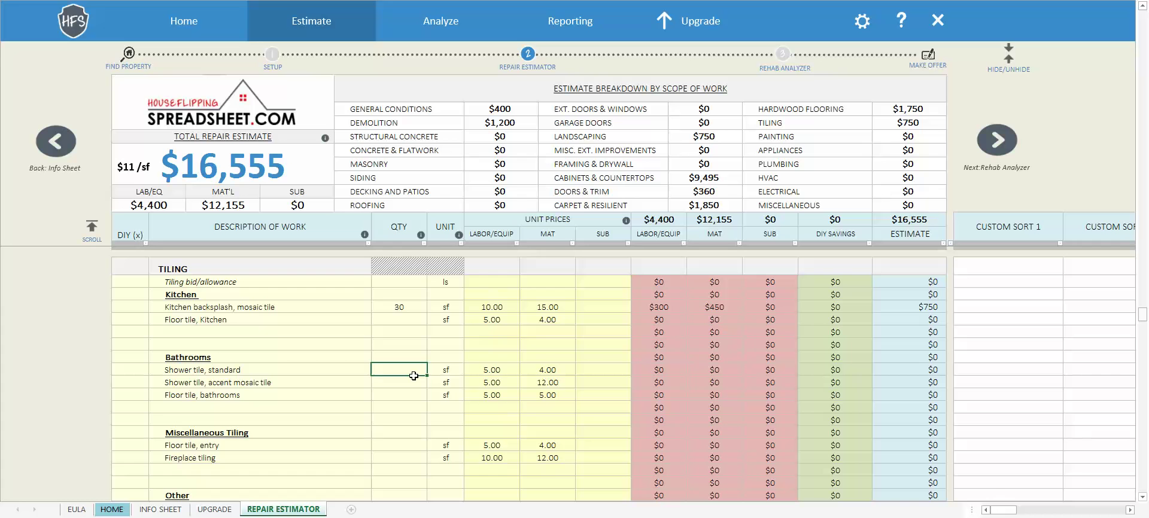
text(150)
key(Return)
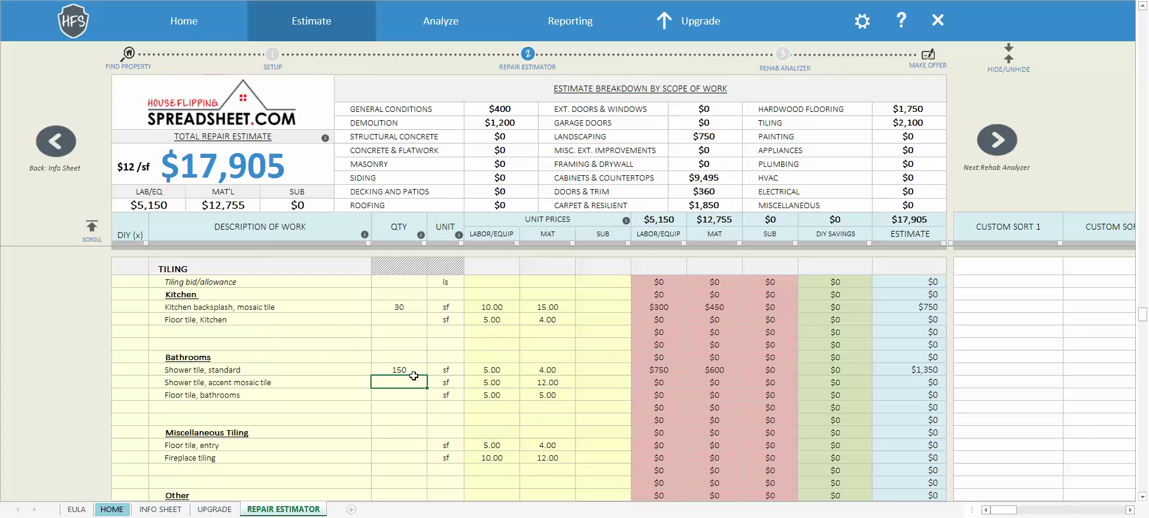
text(100)
key(Return)
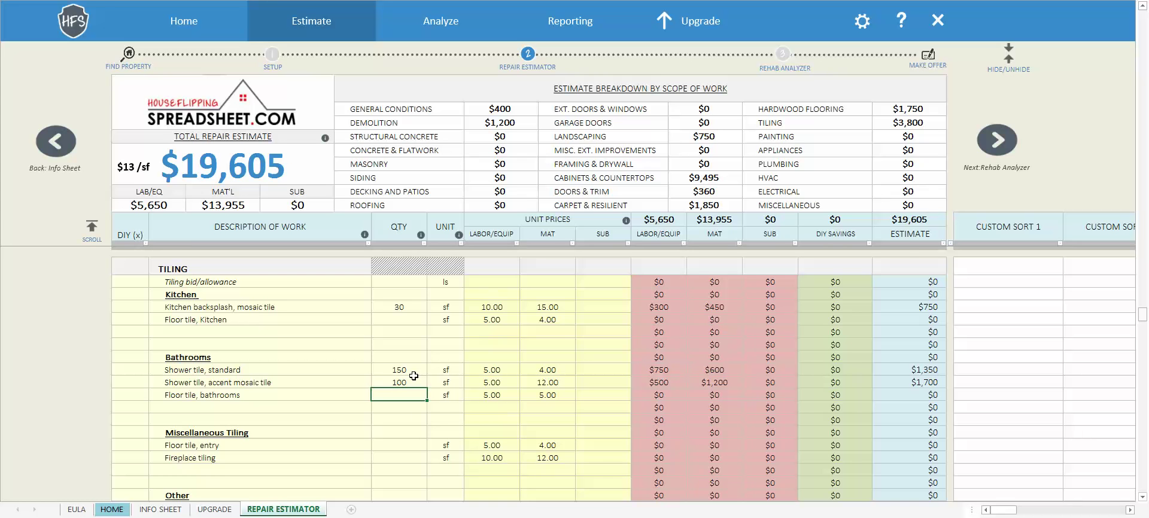
text(100)
key(Up)
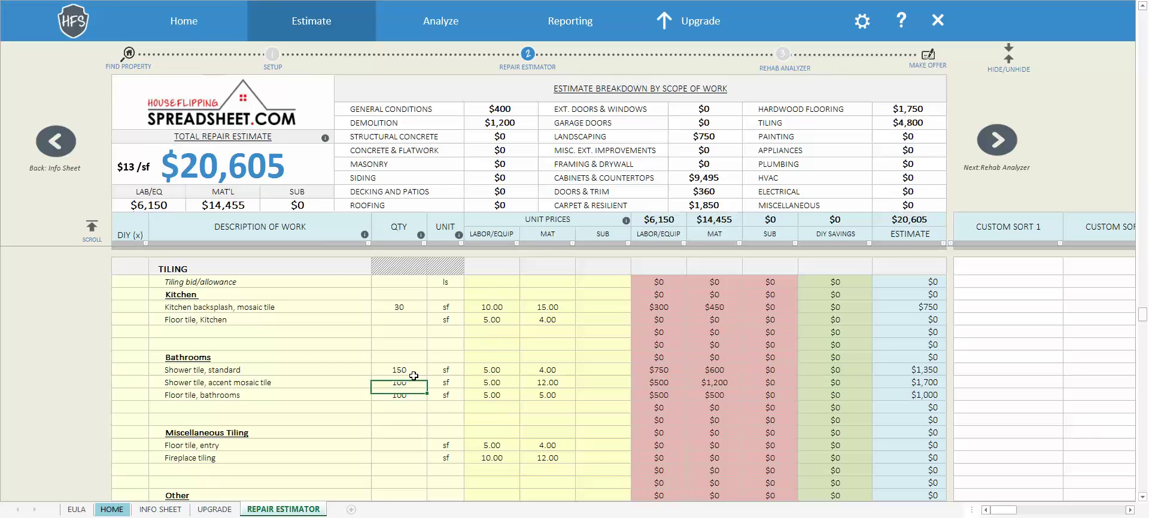
key(Delete)
Enter 100 sf for Floor tile, entry
scroll(416, 394, down, 2)
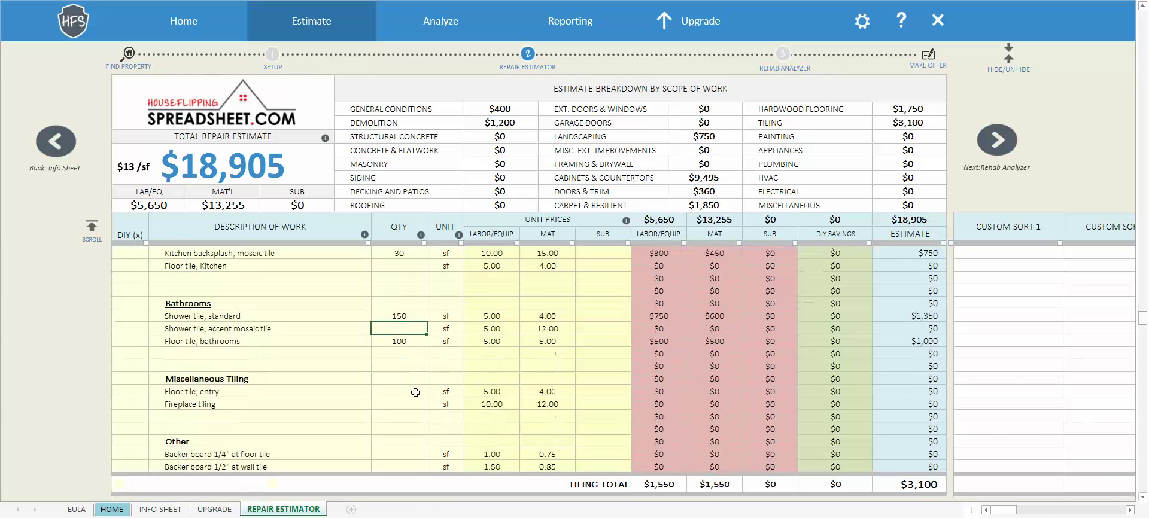
scroll(414, 398, down, 1)
click(411, 342)
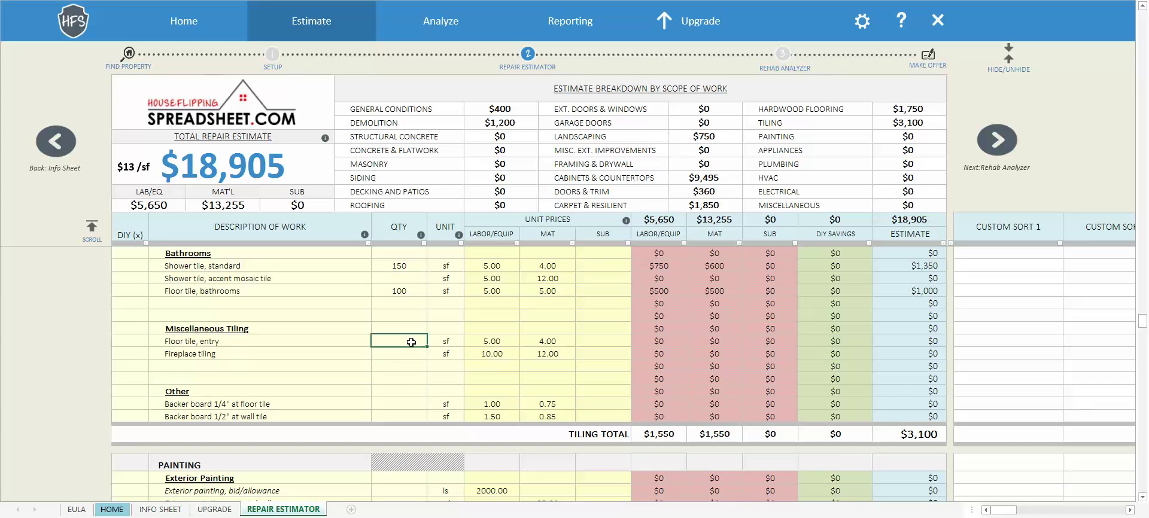
text(100)
key(Return)
scroll(394, 380, down, 5)
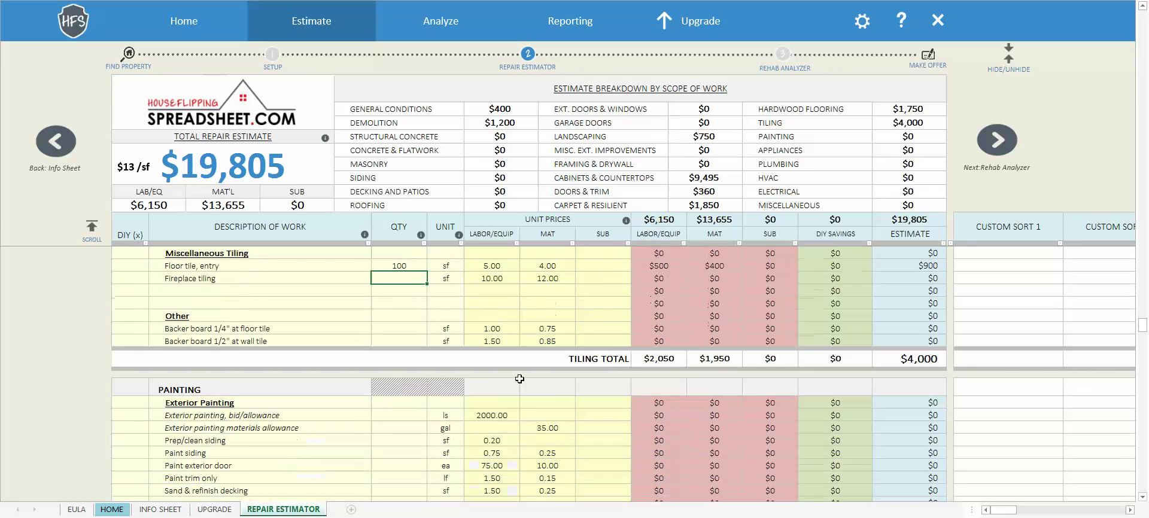
Set quantity 1 for both the exterior and interior painting allowances
click(416, 334)
key(Up)
key(Up)
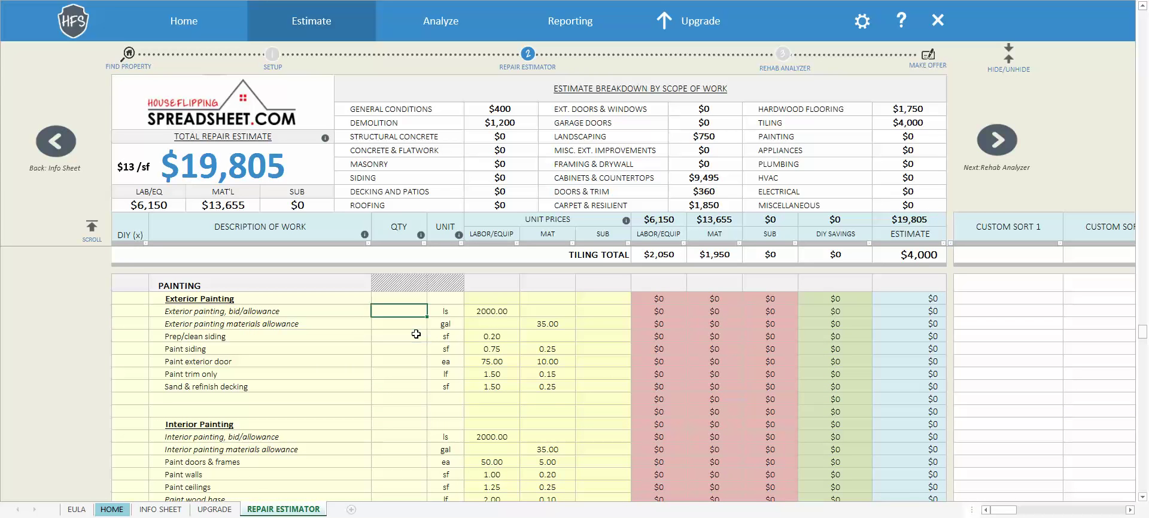
text(1)
key(Return)
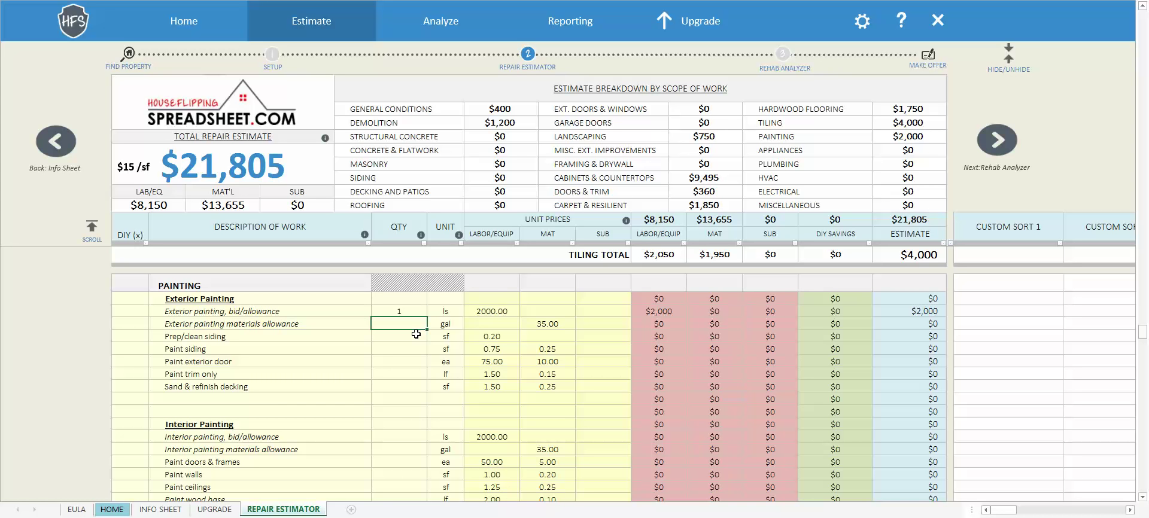
key(Down)
key(Down)
key(Down)
key(Down)
key(Down)
key(Down)
key(Down)
key(Down)
key(Down)
text(1)
key(Tab)
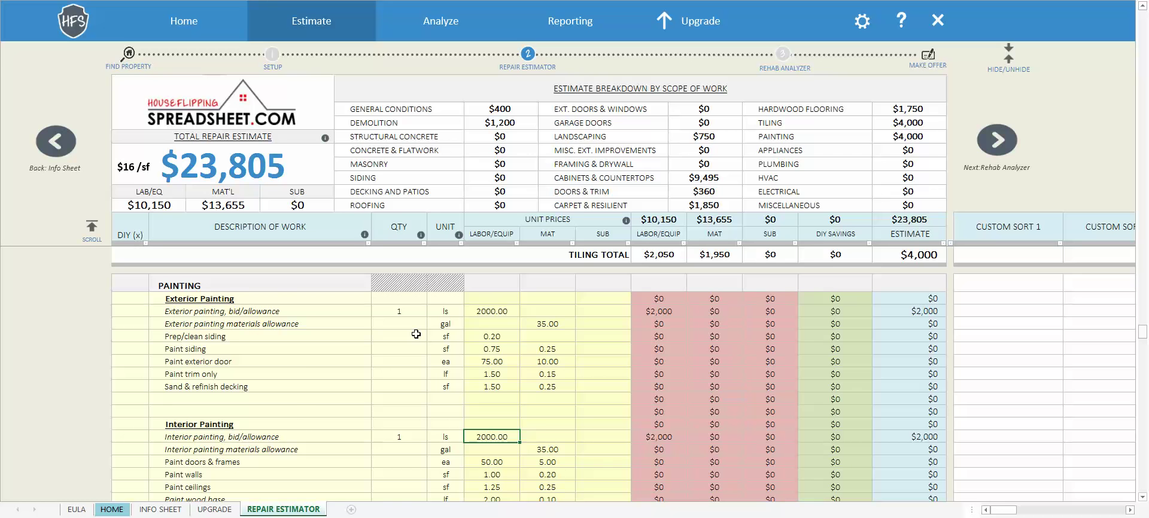
key(Down)
key(Down)
scroll(415, 334, down, 1)
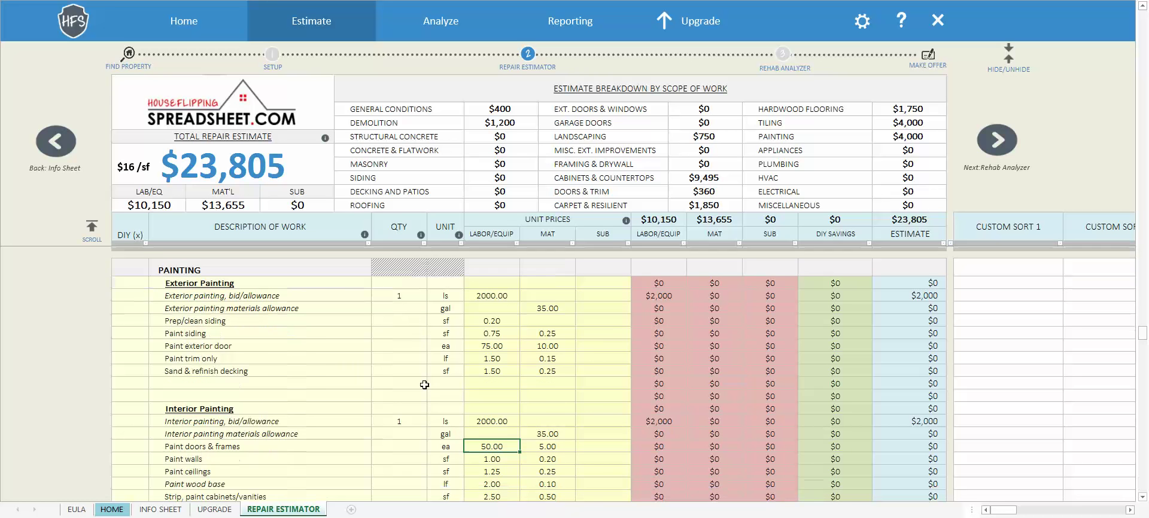
Enter 25 gal each for interior and exterior painting materials
click(411, 422)
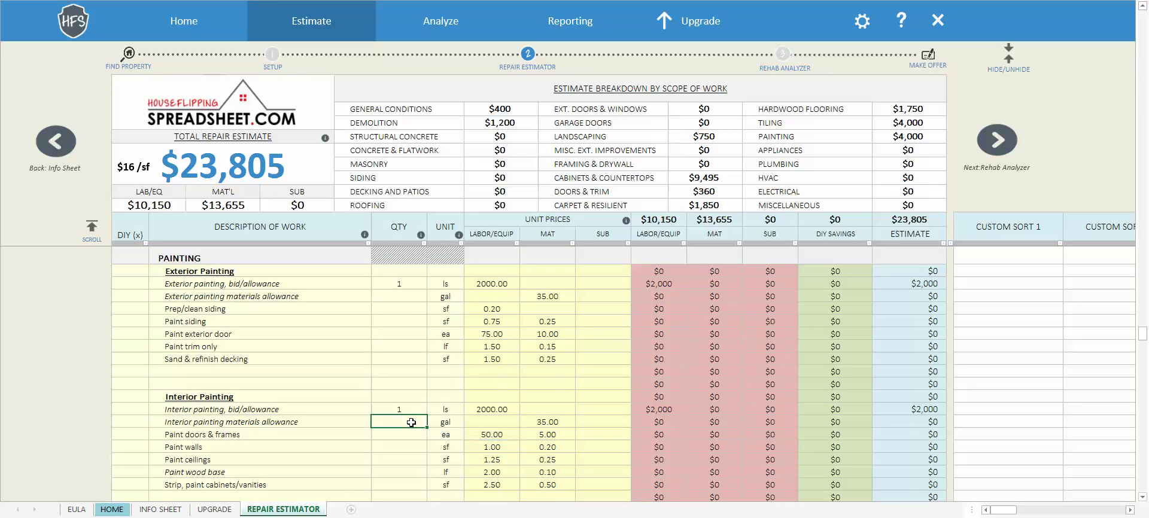
text(25)
key(Return)
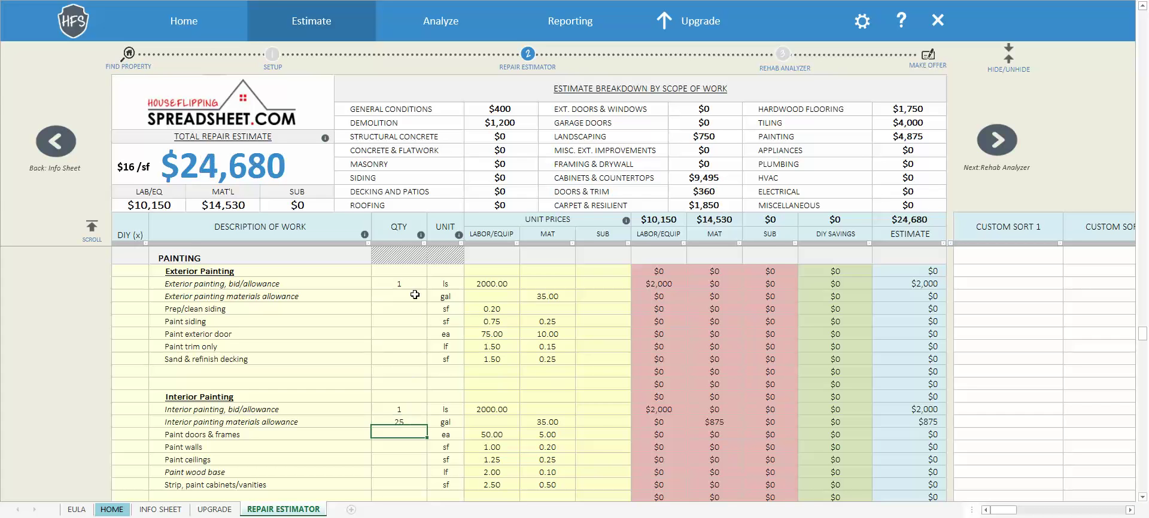
click(411, 285)
click(410, 296)
text(25)
key(Return)
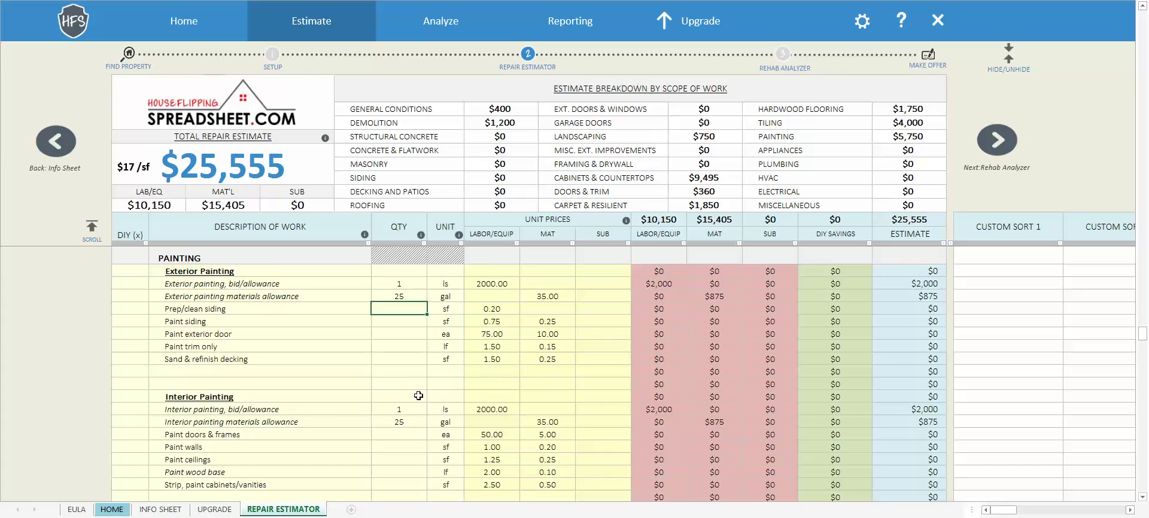
scroll(418, 396, down, 6)
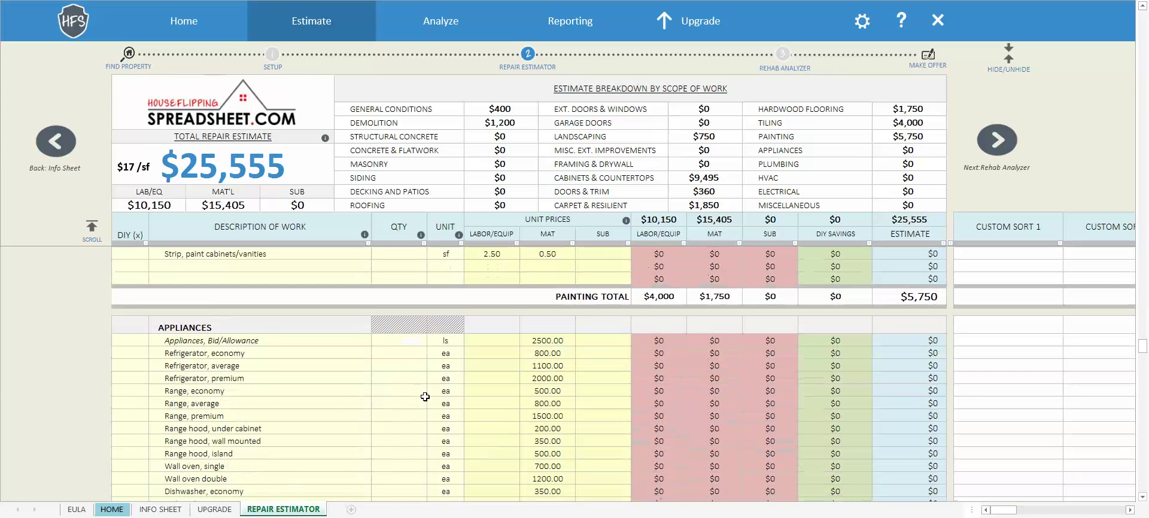
Set quantity 1 for the average refrigerator and the average range
click(420, 353)
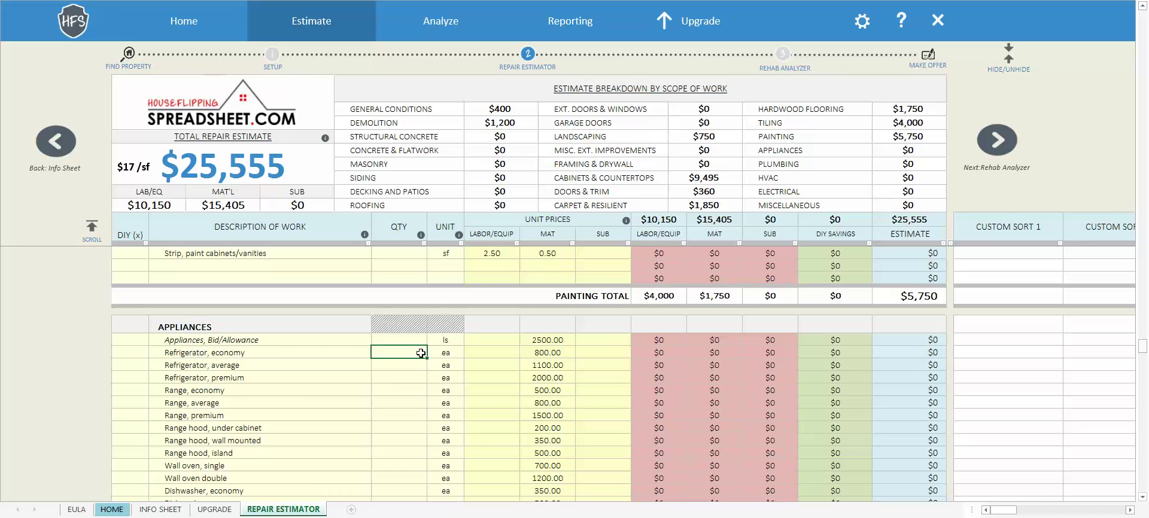
key(Down)
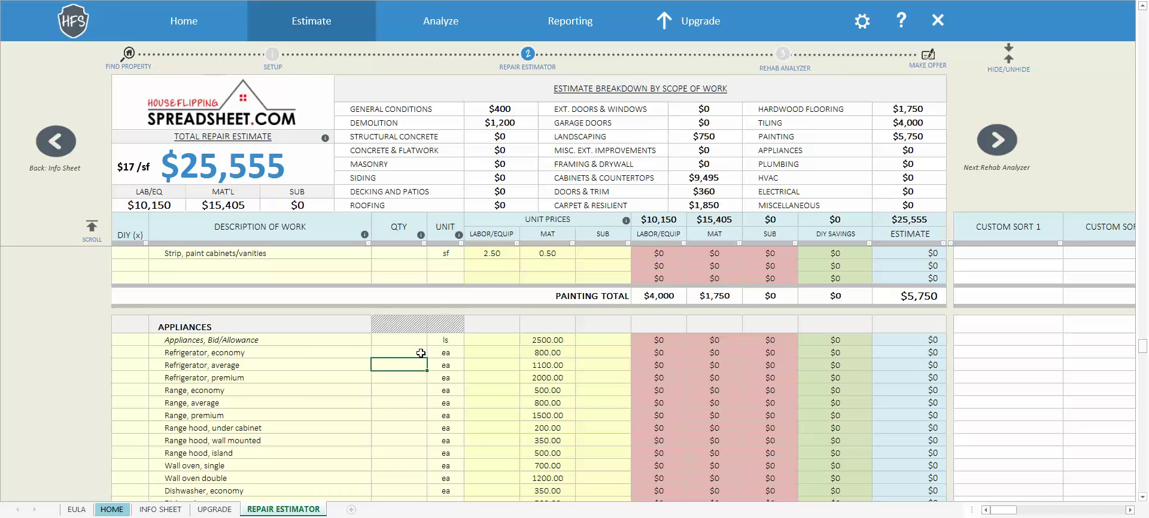
text(1)
key(Return)
key(Down)
key(Down)
key(Down)
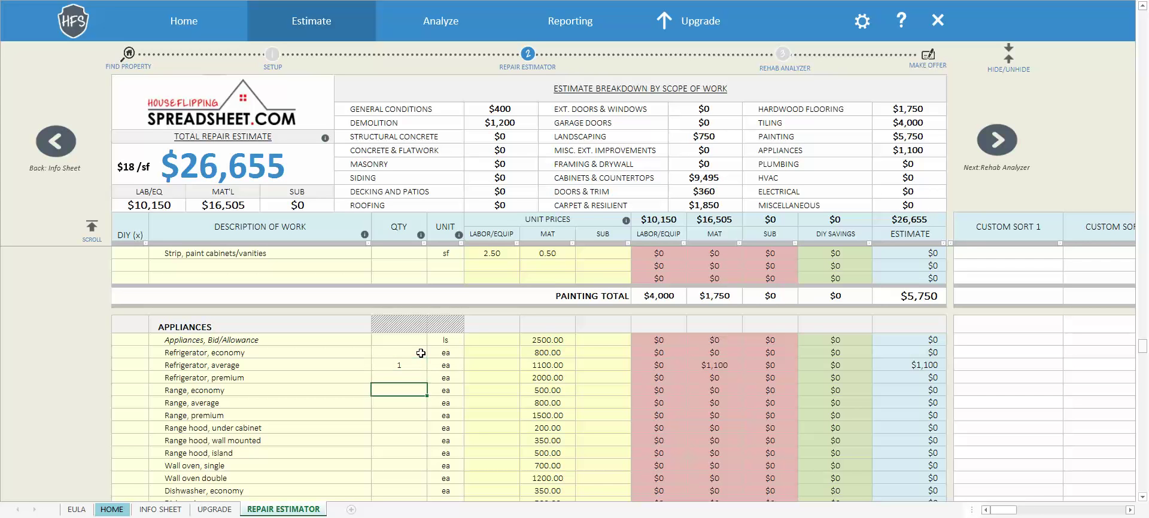
key(Up)
text(1)
key(Return)
Set quantity 1 for Dishwasher, average and for Appliance Delivery
key(Down)
key(Down)
key(Down)
key(Down)
key(Down)
key(Down)
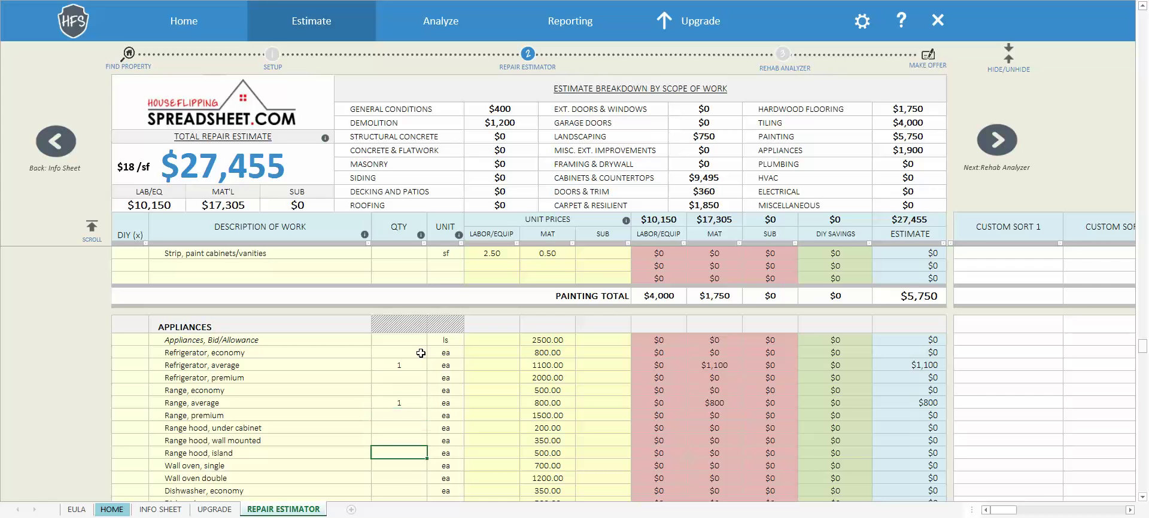
key(Down)
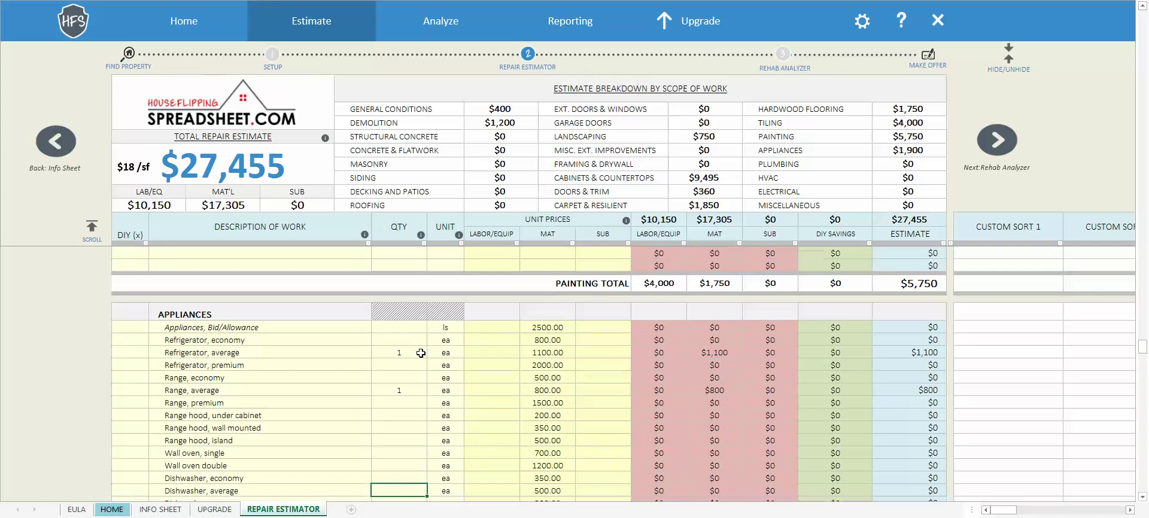
text(1)
key(Return)
scroll(419, 359, down, 3)
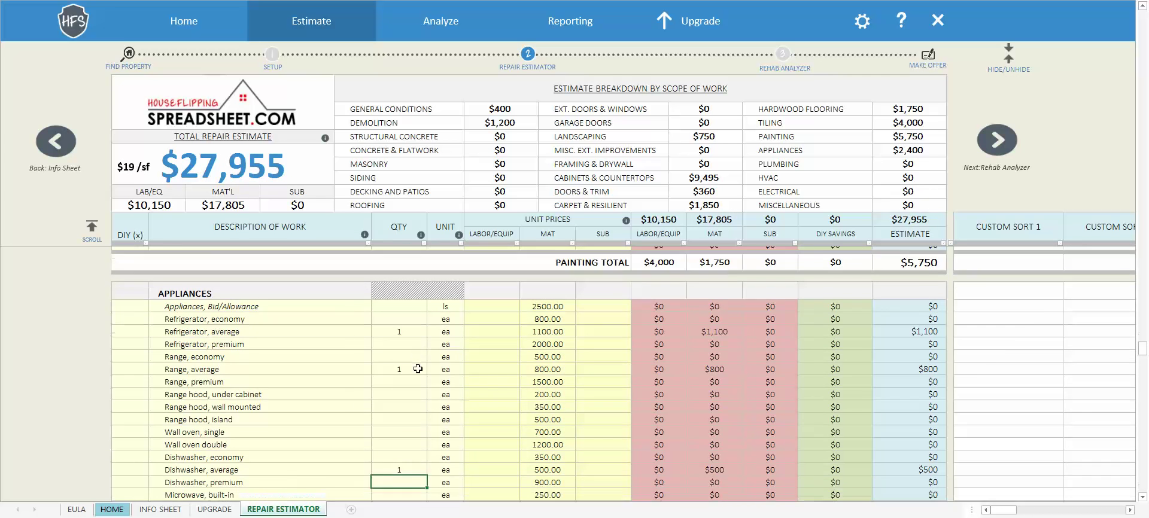
scroll(417, 368, down, 3)
click(410, 316)
text(1)
key(Return)
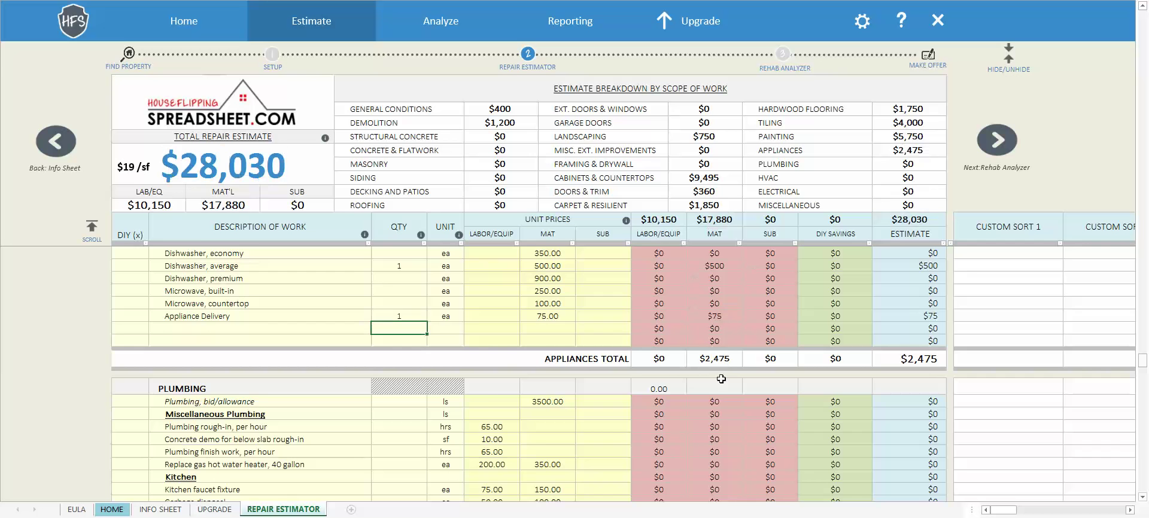
scroll(595, 344, down, 3)
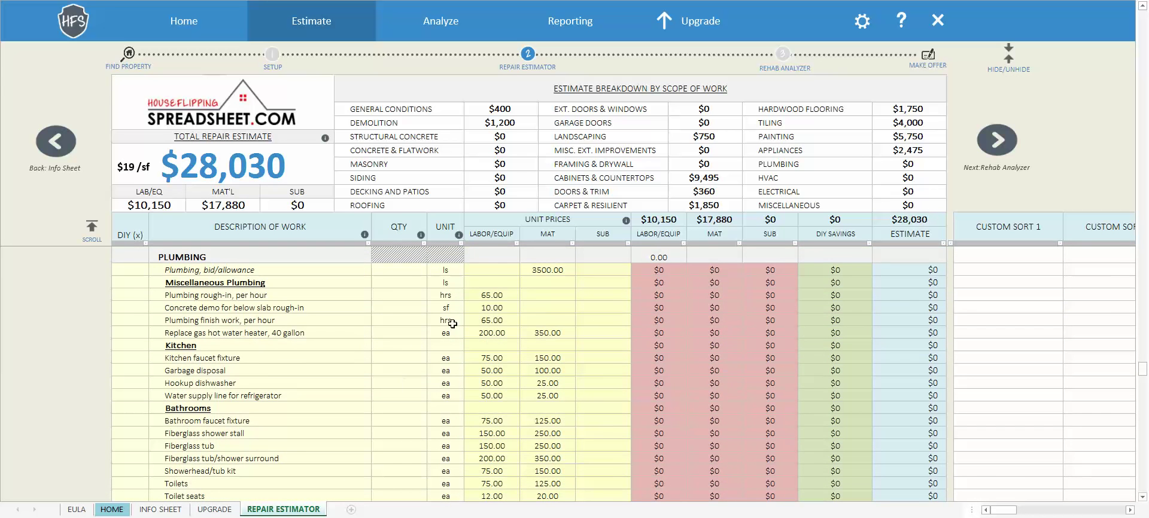
Enter 1 each for kitchen faucet, garbage disposal, dishwasher hookup and water supply line
click(405, 359)
text(1)
key(Return)
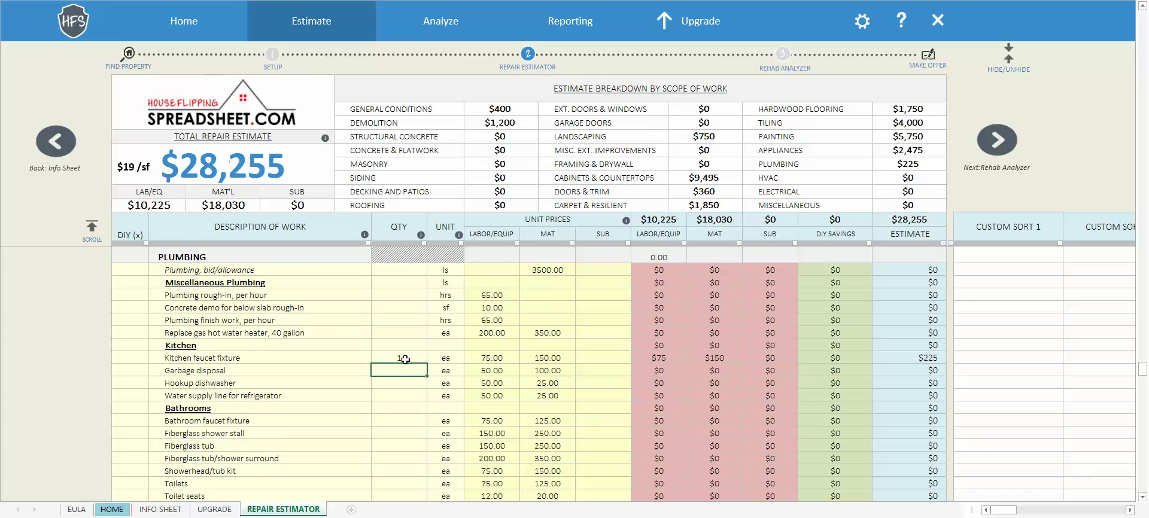
text(1)
key(Return)
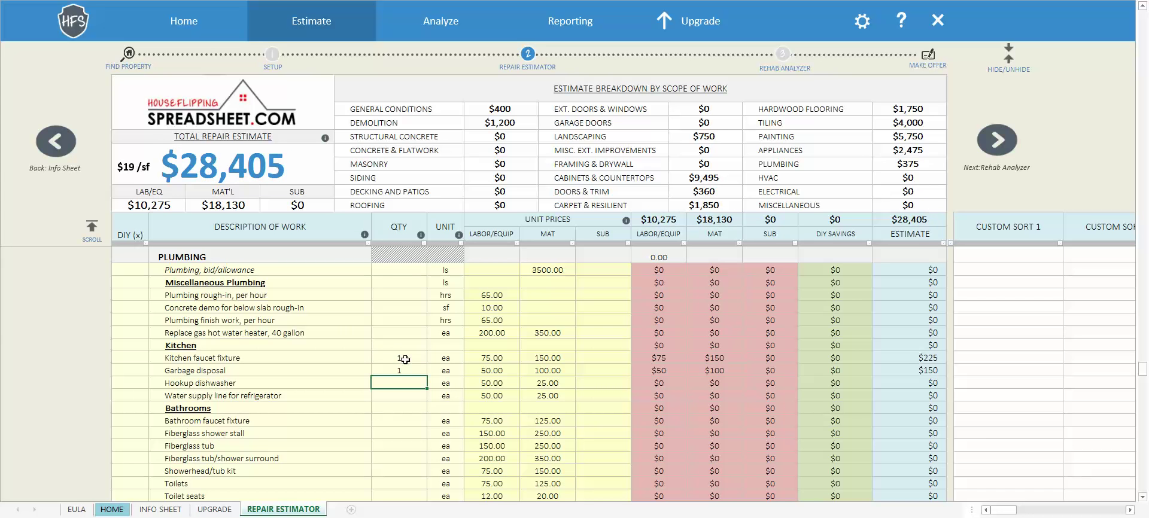
text(1)
key(Return)
text(1)
key(ctrl+Return)
Enter bathroom plumbing: 2 faucets, 1 shower stall, 1 tub, 2 toilets, 2 seats, 2 showerhead kits
key(Down)
key(Down)
text(2)
key(Return)
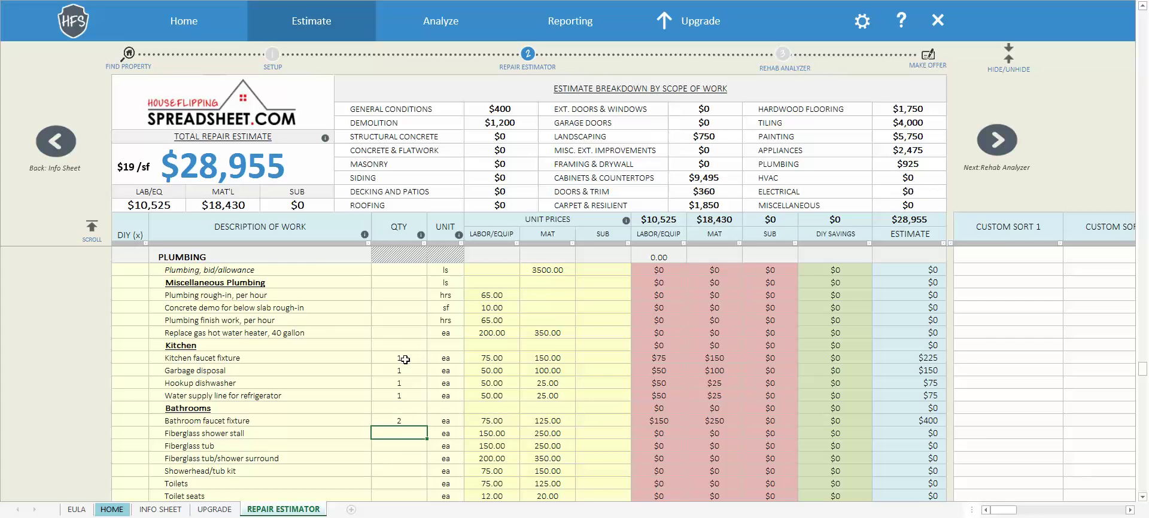
text(1)
key(Return)
text(1)
key(Return)
key(Down)
key(Down)
key(Down)
text(2)
key(Return)
key(Up)
key(Up)
key(Return)
key(Up)
key(Up)
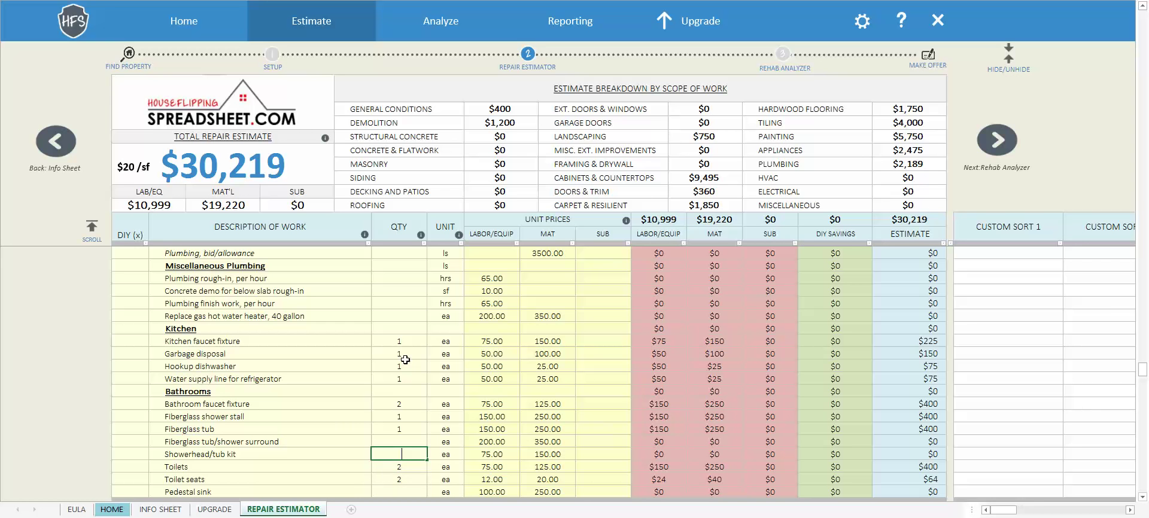
key(Return)
scroll(405, 359, down, 10)
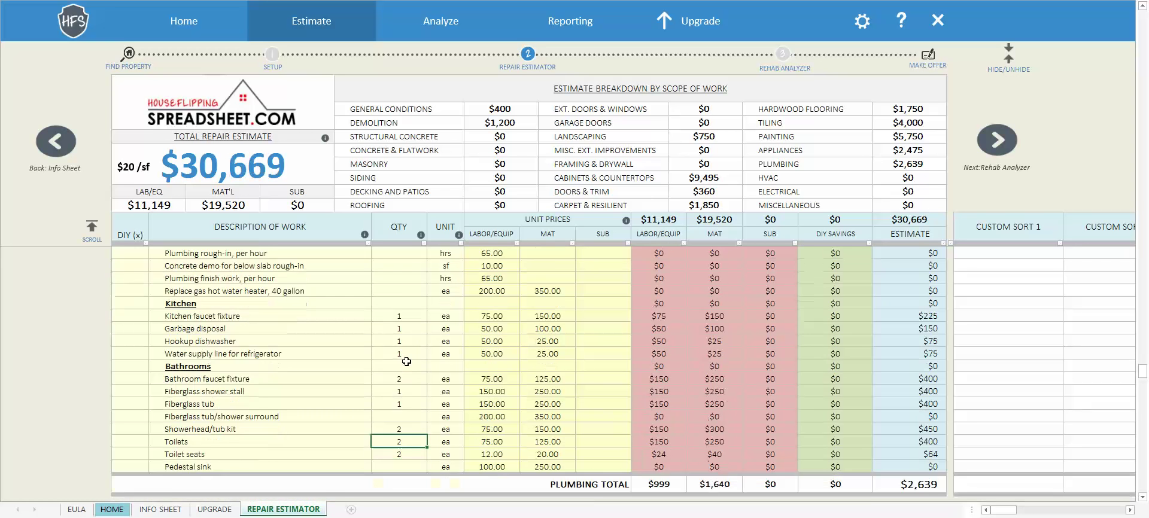
Enter 1 for HVAC equipment tune-up/service call
scroll(406, 364, down, 2)
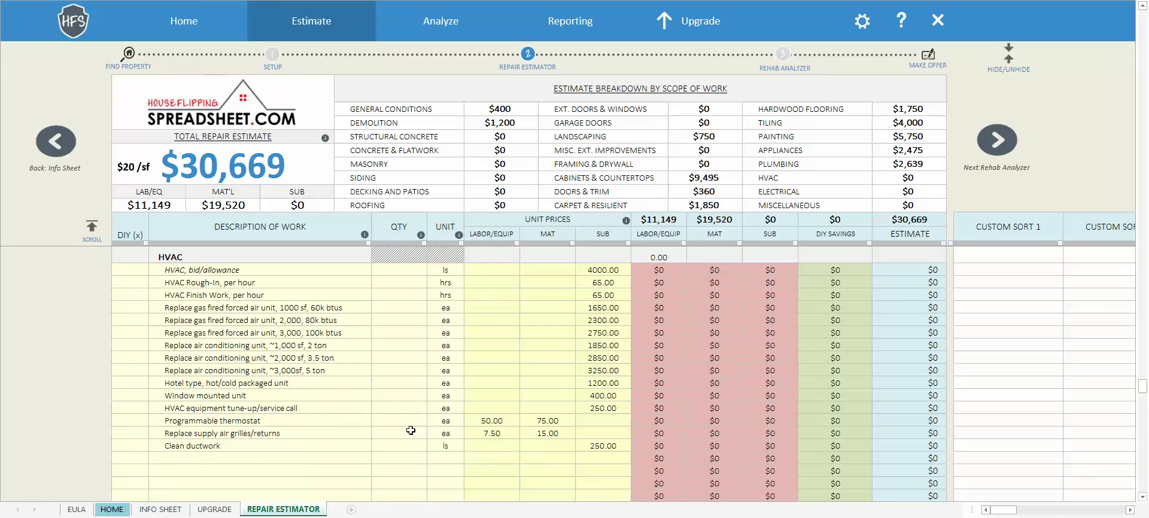
double_click(412, 408)
text(1)
key(Return)
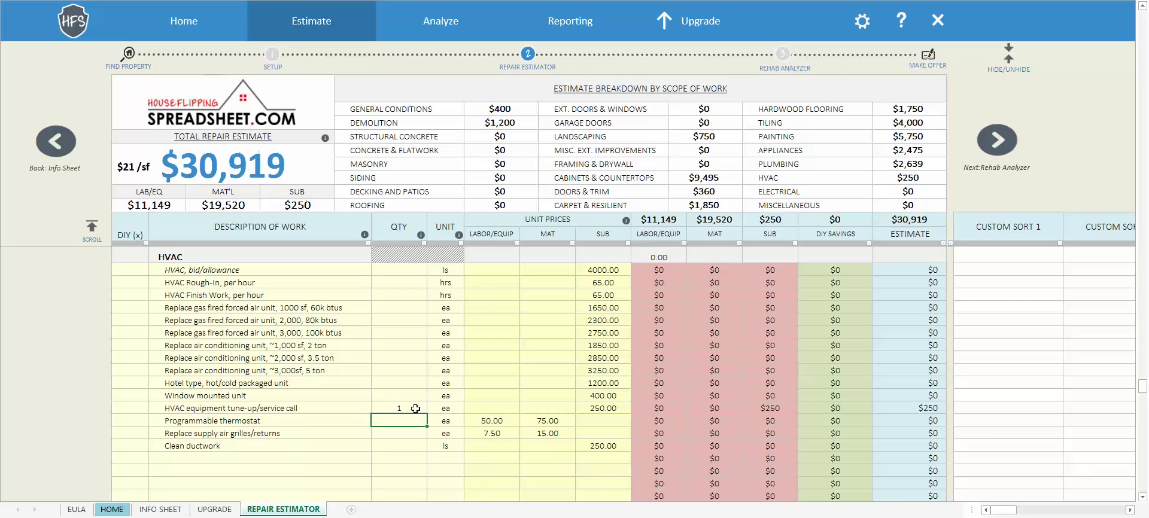
scroll(412, 404, down, 1)
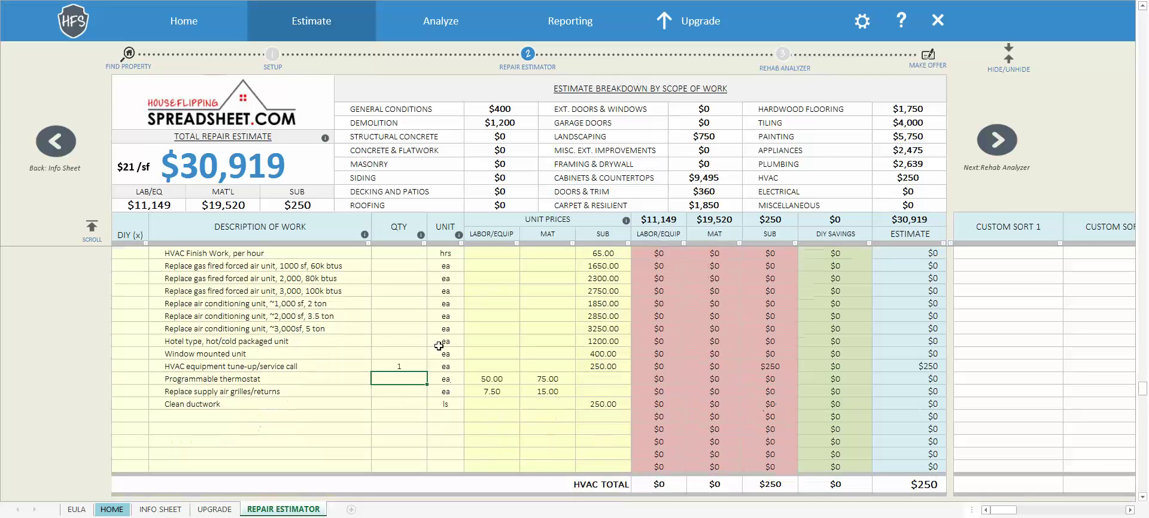
scroll(425, 391, down, 5)
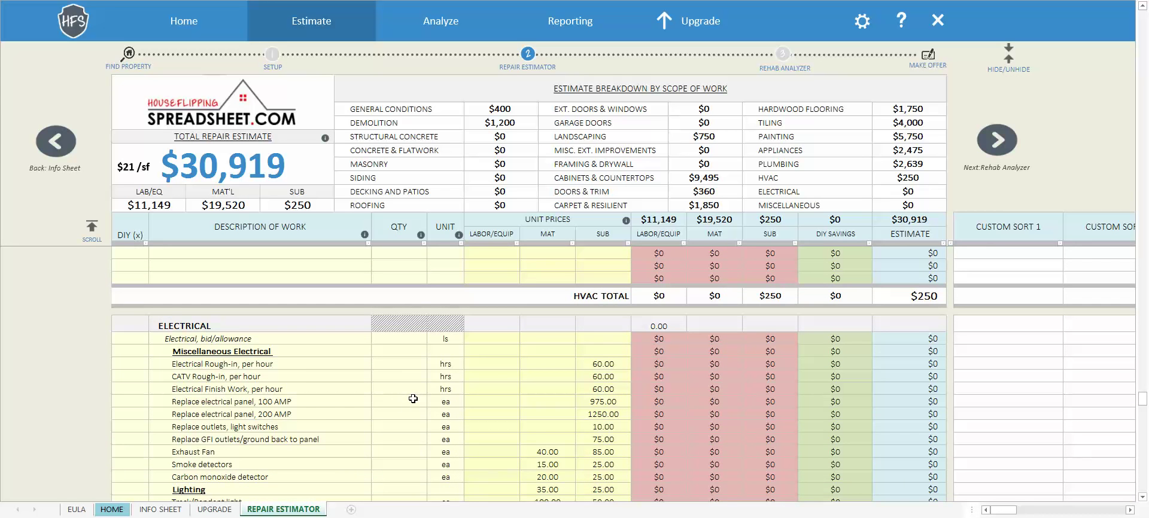
Enter lighting quantities: 1 track/pendent, 1 chandelier, 5 dome, 3 fan and 2 vanity lights
scroll(414, 398, down, 1)
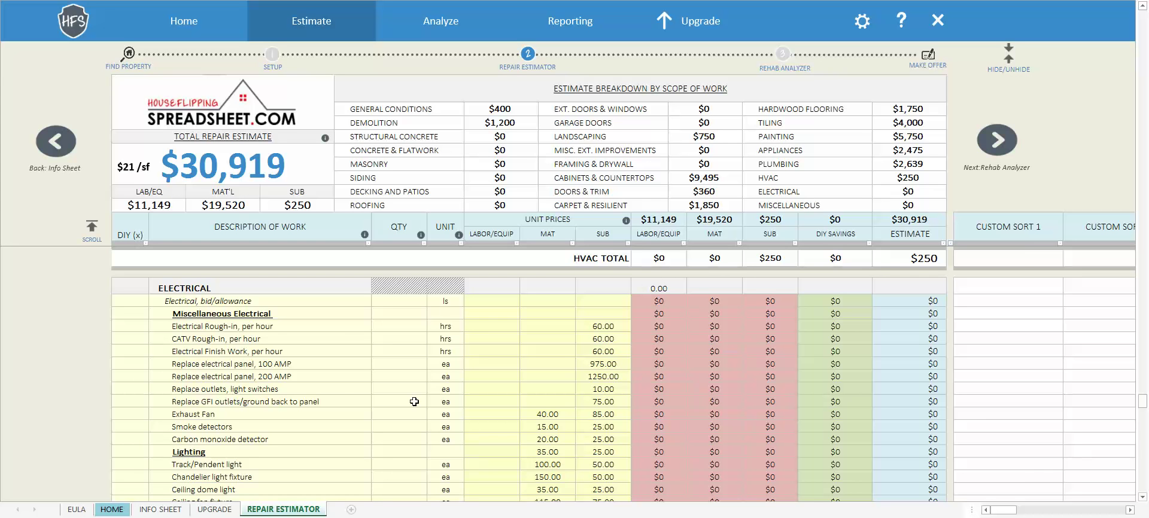
scroll(415, 404, down, 2)
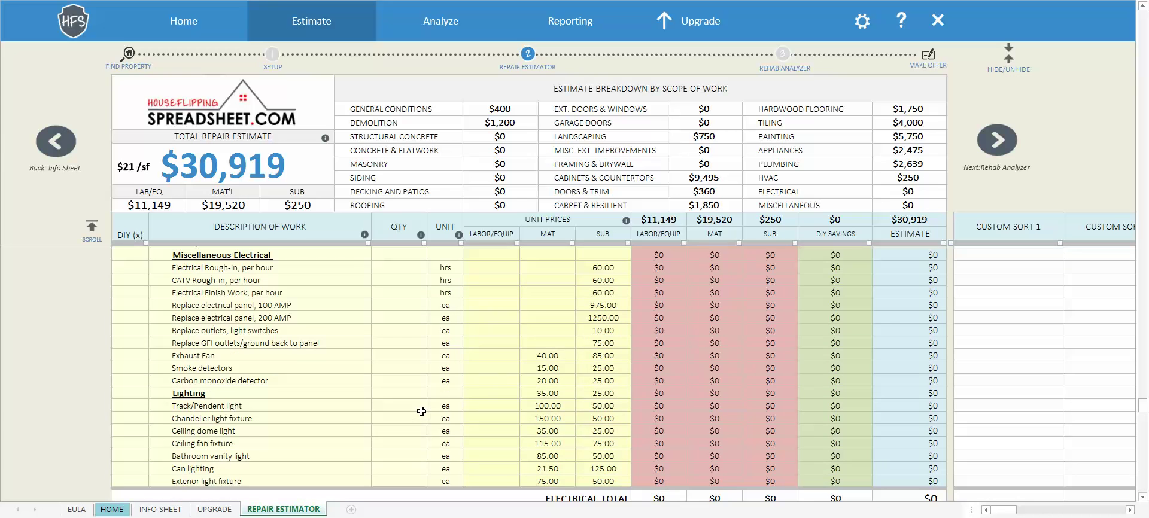
click(409, 411)
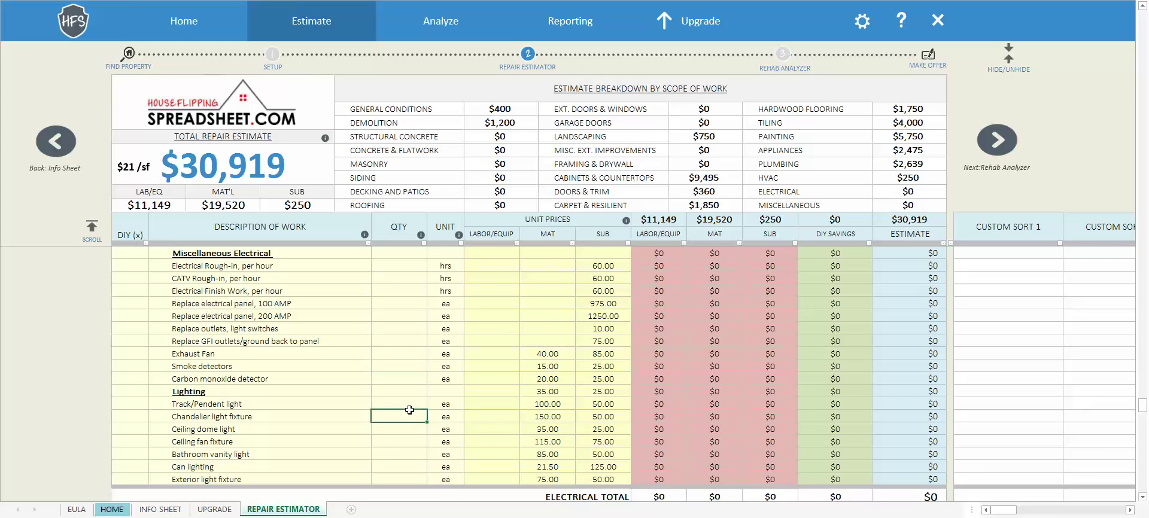
click(409, 409)
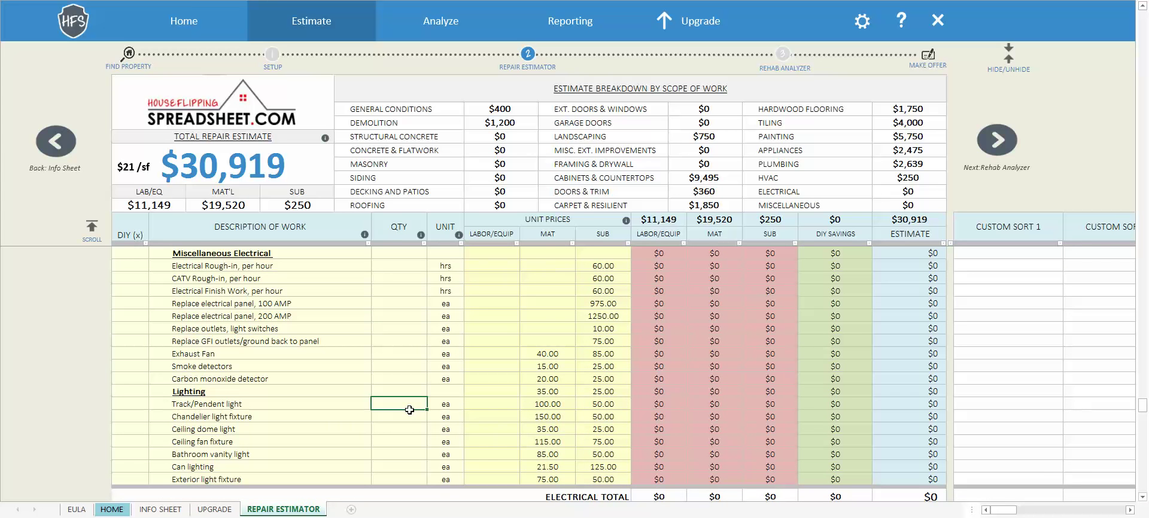
text(1)
key(Return)
text(1)
key(Return)
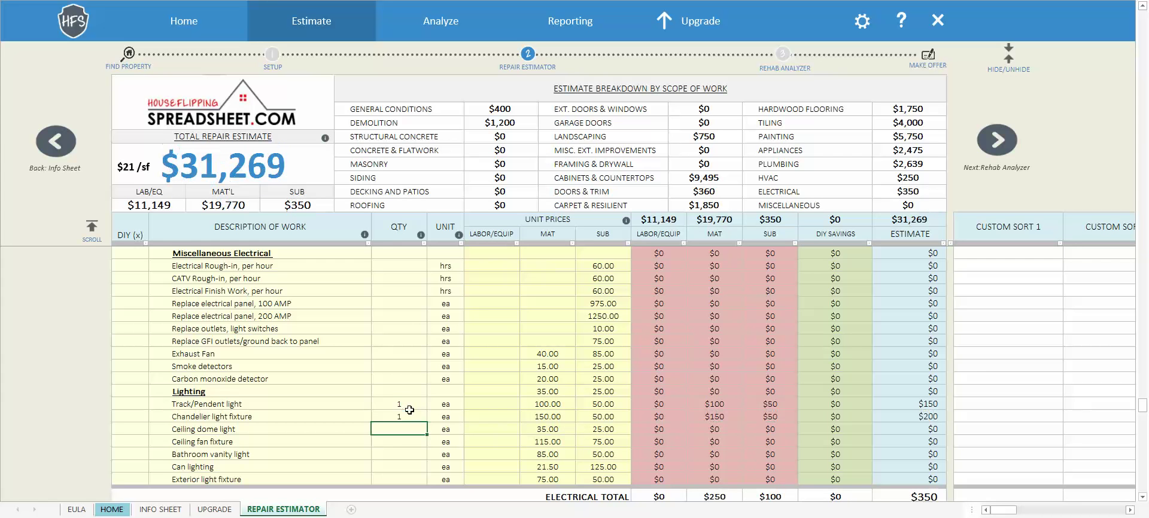
text(5)
key(Return)
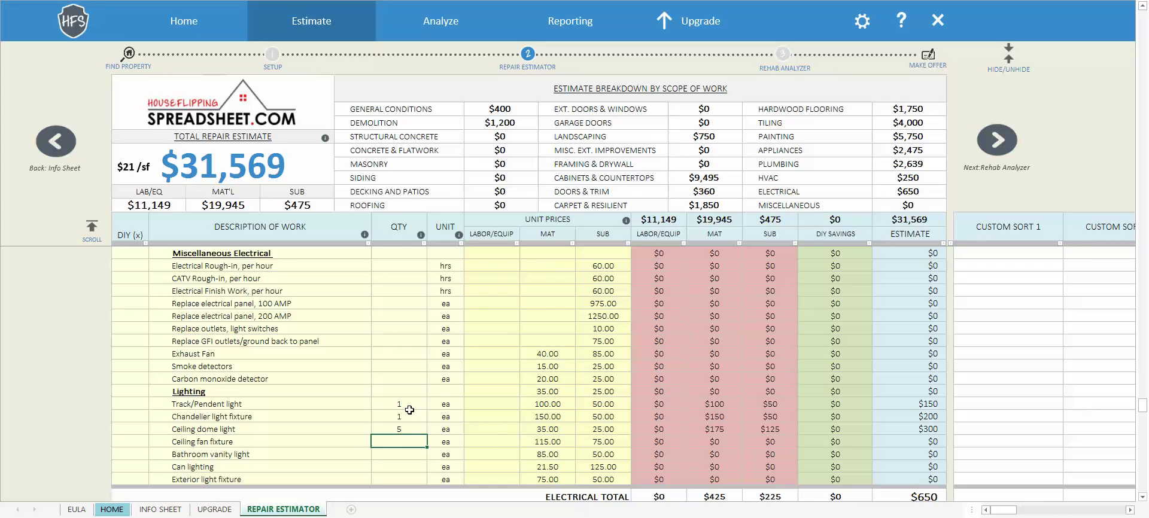
text(3)
key(Return)
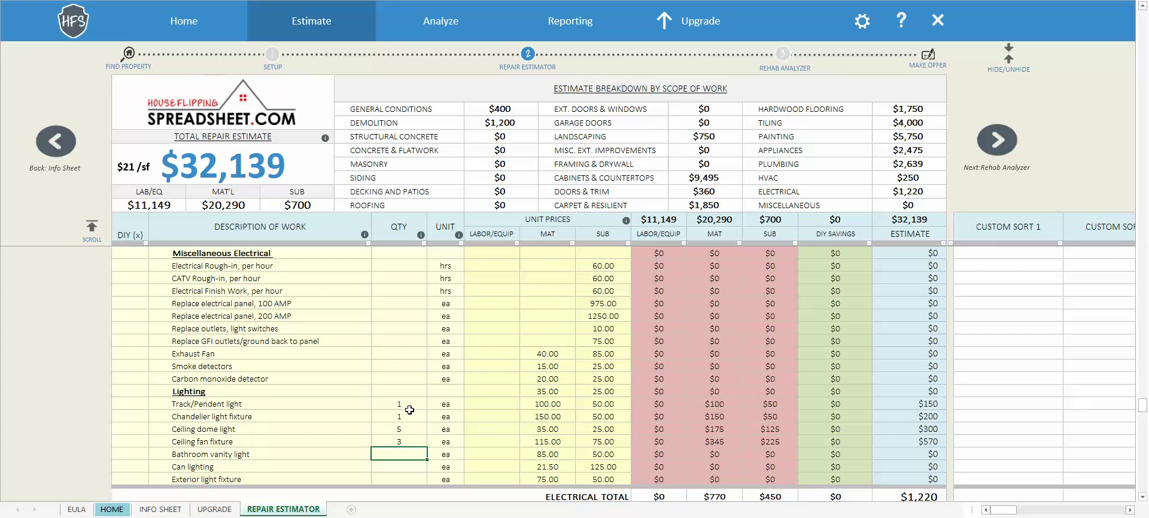
text(2)
key(Return)
key(Return)
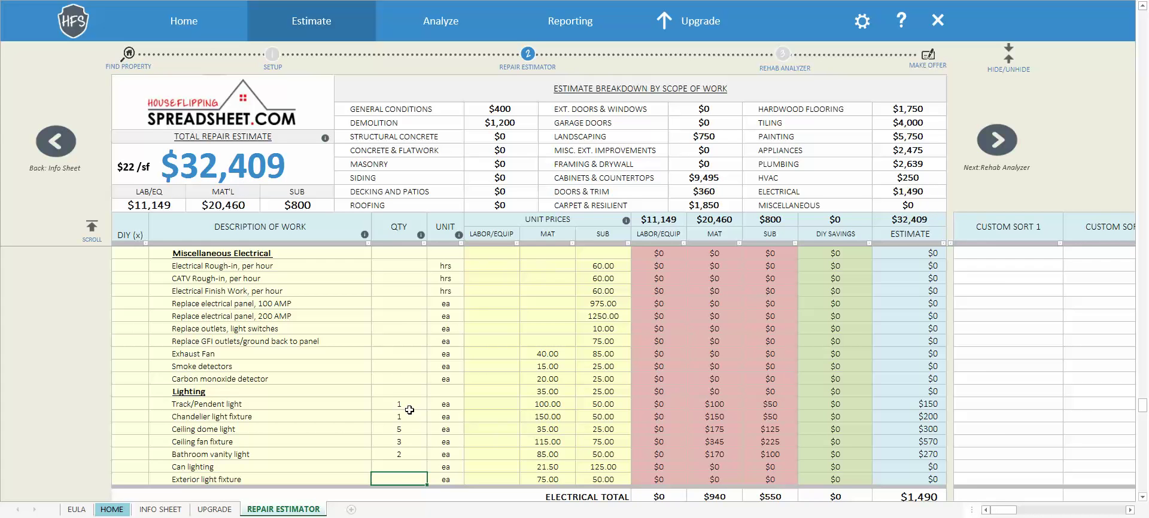
key(Return)
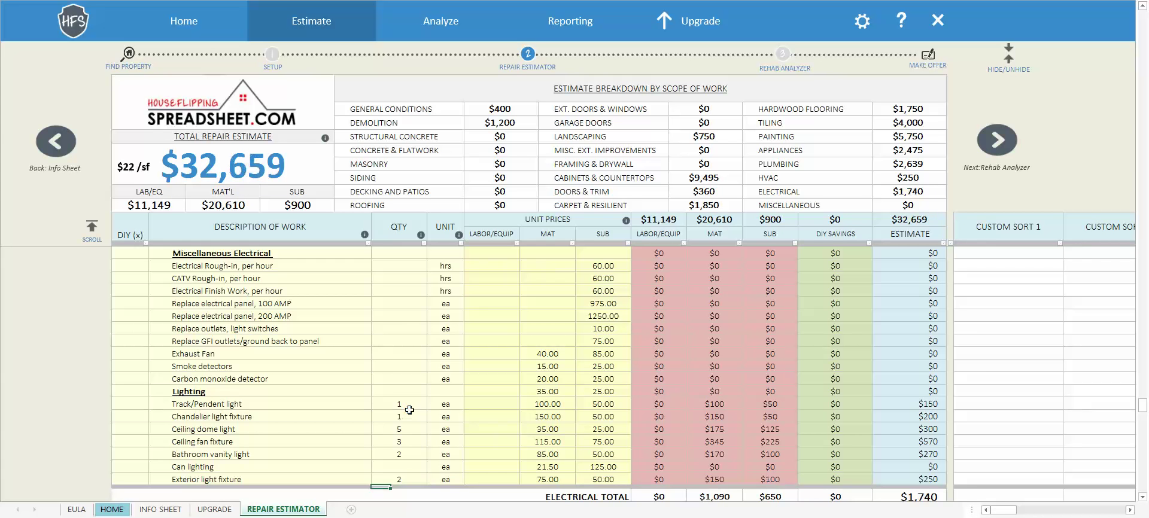
scroll(413, 443, down, 4)
scroll(413, 447, down, 2)
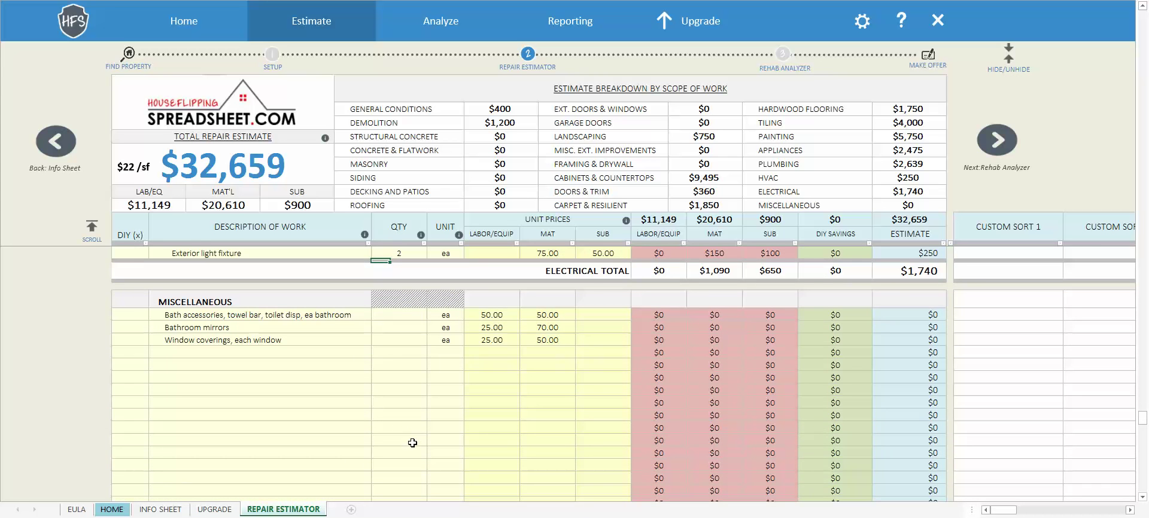
Enter quantity 2 for bath accessories and 2 for bathroom mirrors under Miscellaneous
click(407, 312)
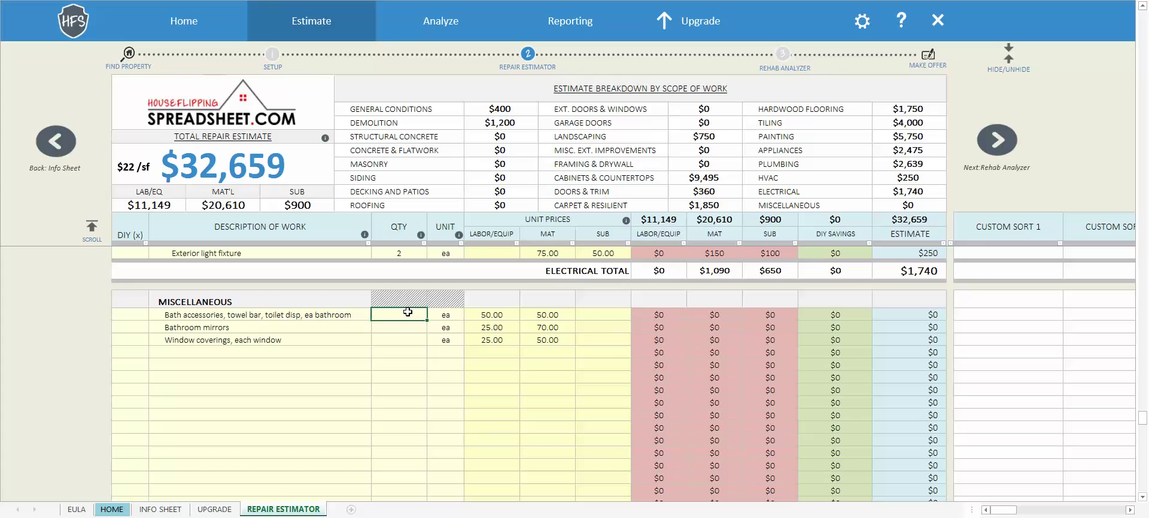
text(2)
key(Return)
text(2)
key(Return)
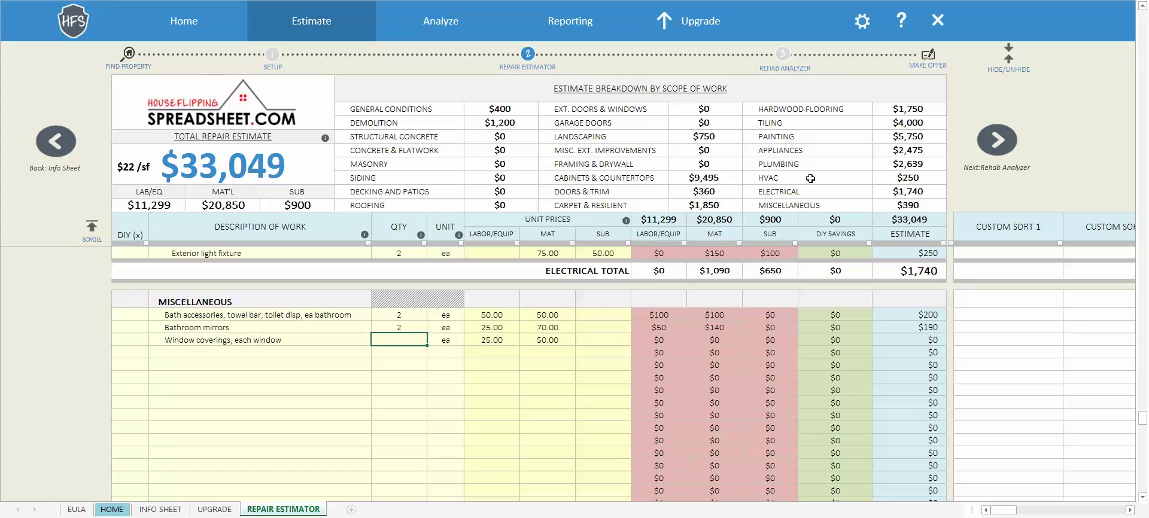
scroll(604, 303, up, 10)
scroll(612, 309, up, 10)
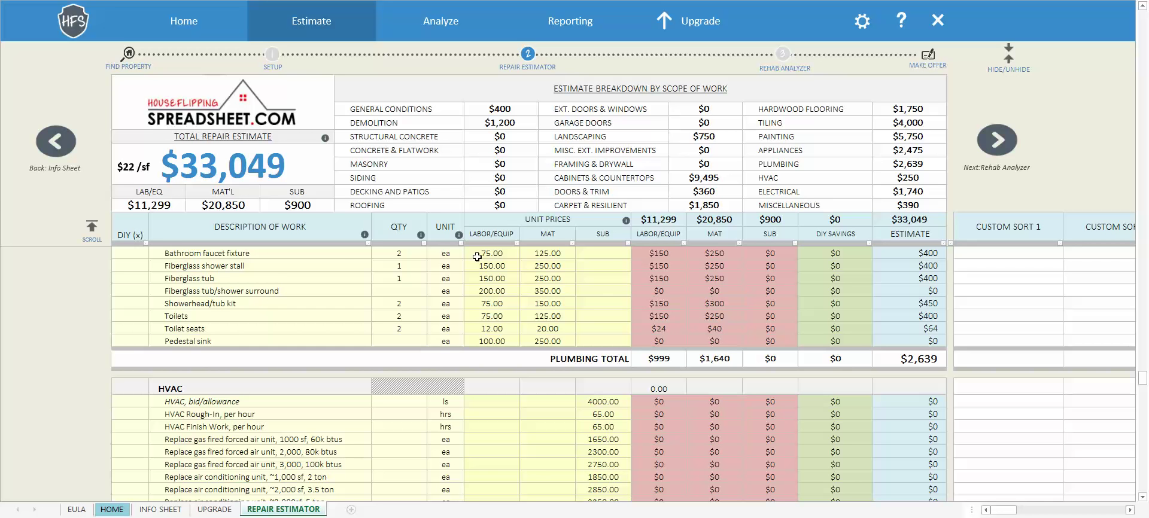
scroll(506, 304, up, 1)
scroll(507, 305, up, 10)
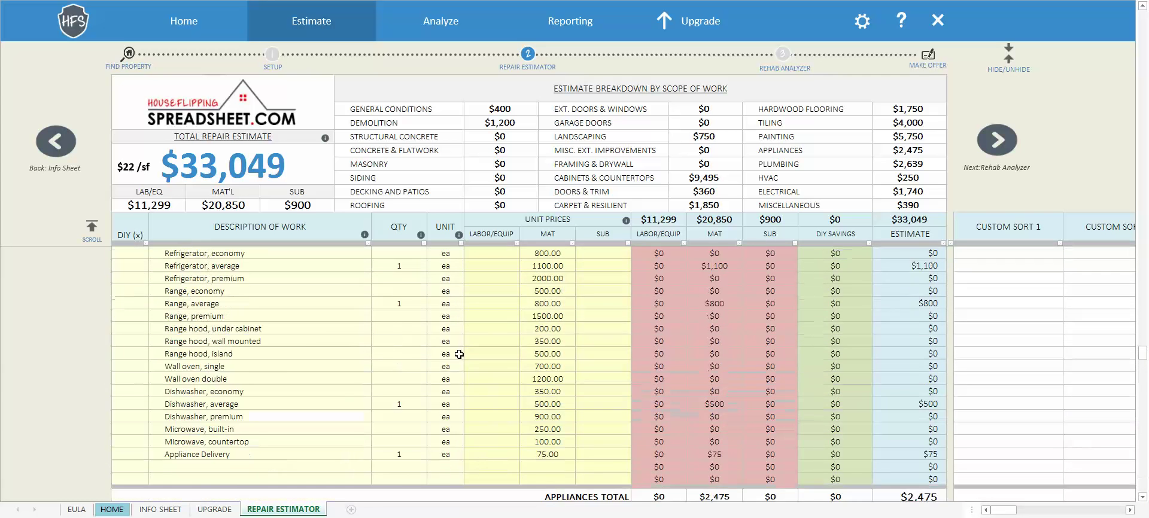
scroll(456, 350, up, 6)
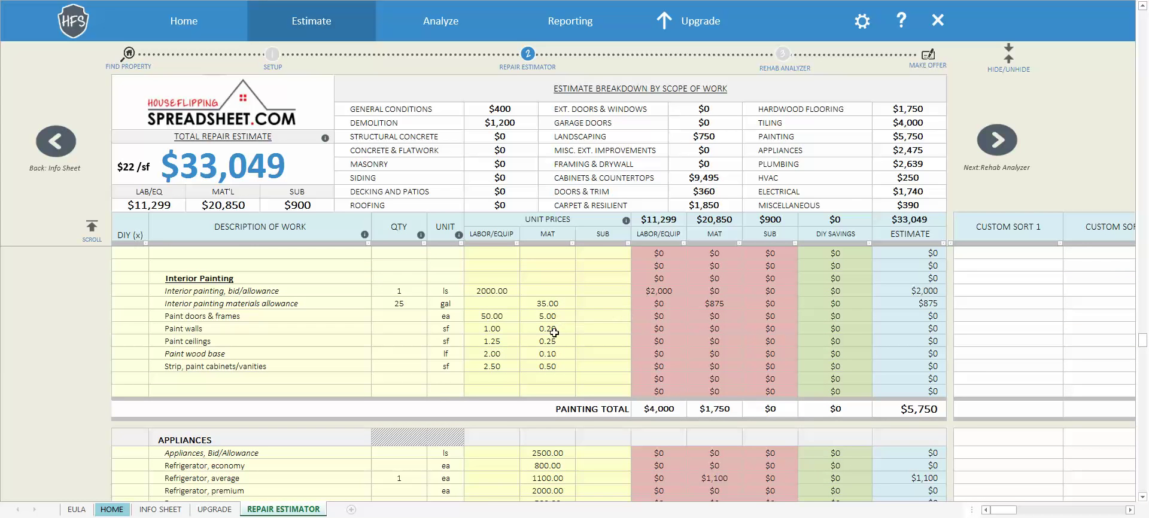
click(782, 55)
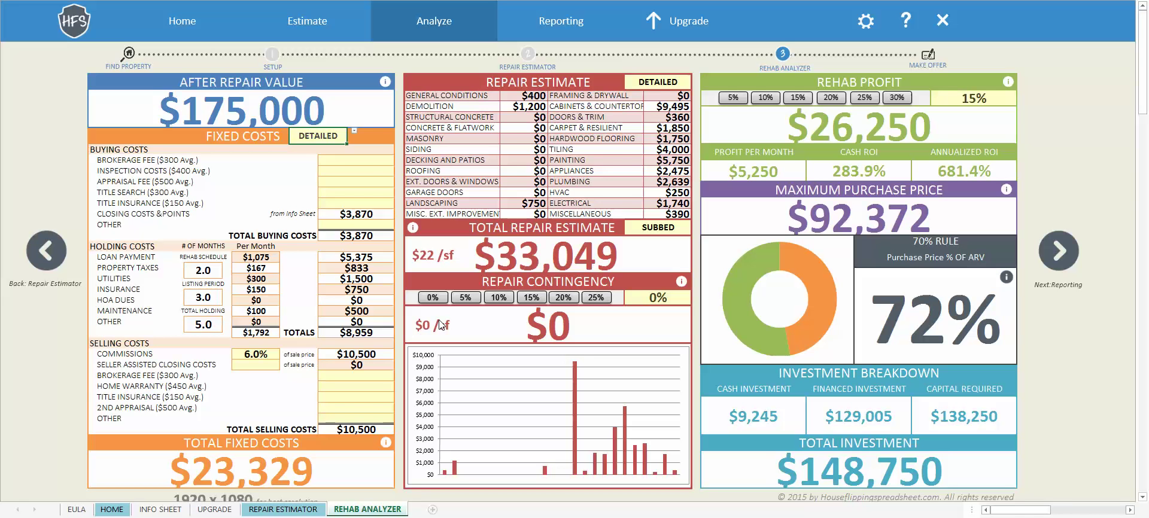
Select the Inspection Costs amount cell in the Rehab Analyzer
click(368, 171)
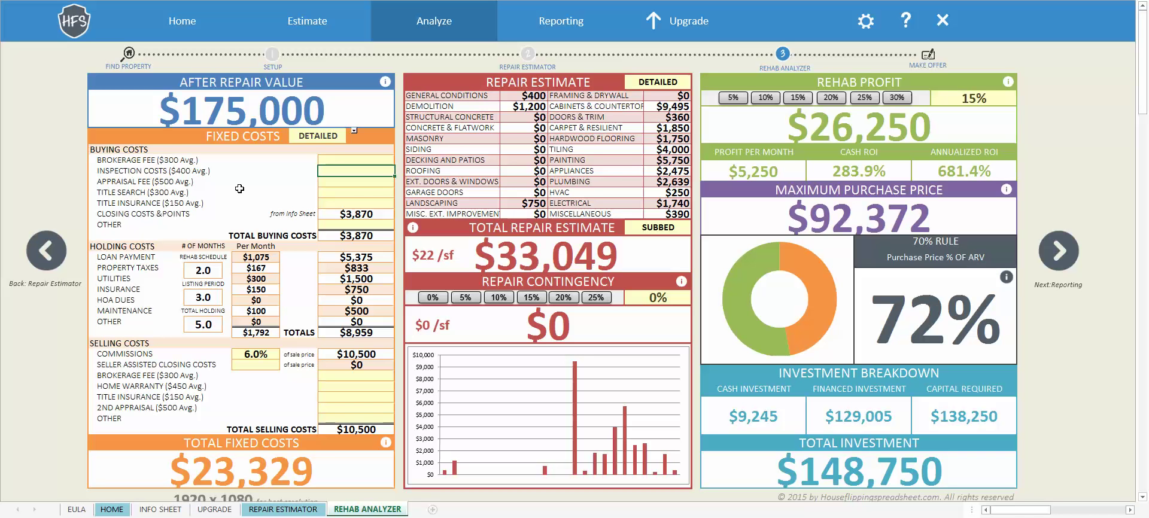
Enter a $300 brokerage fee, $450 inspection costs and a $500 title search
key(Up)
text(300)
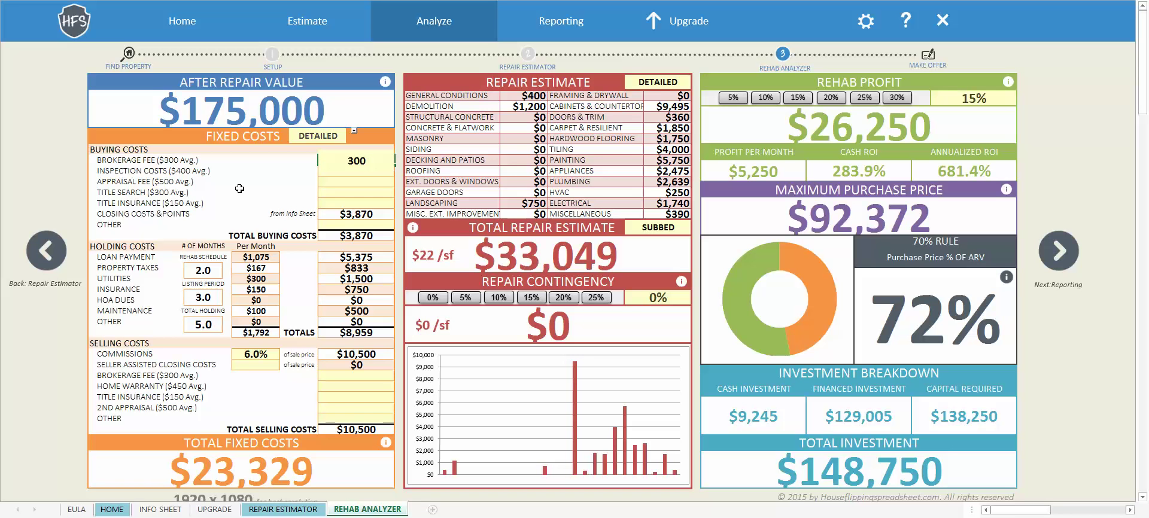
key(Return)
text(450)
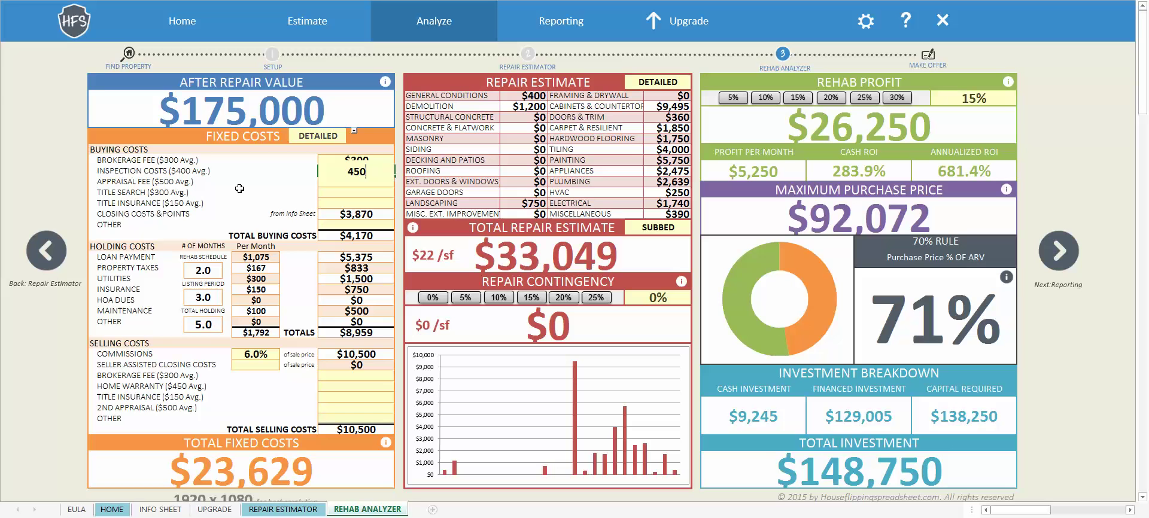
key(Return)
key(Return)
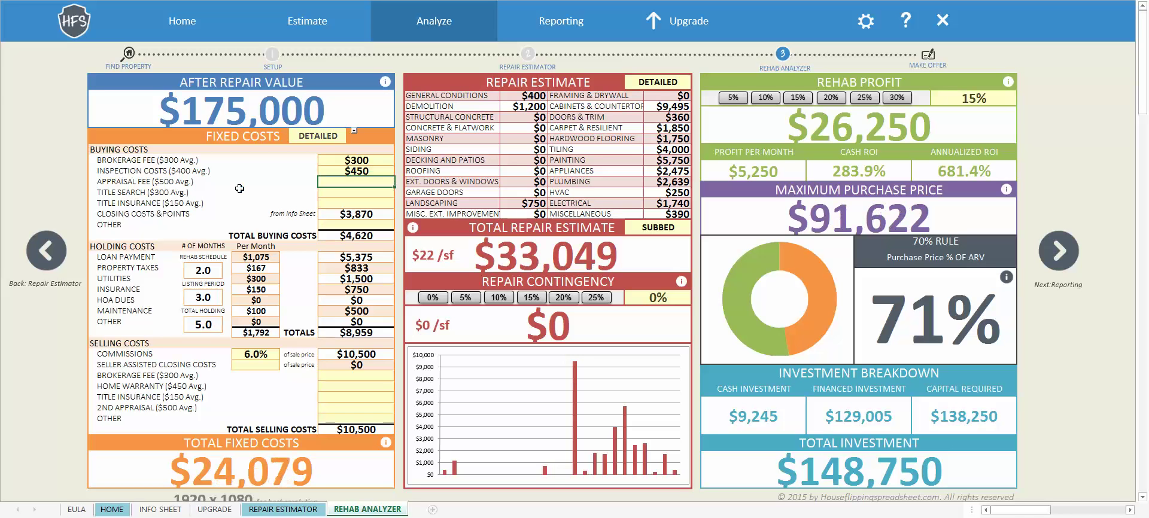
text(500)
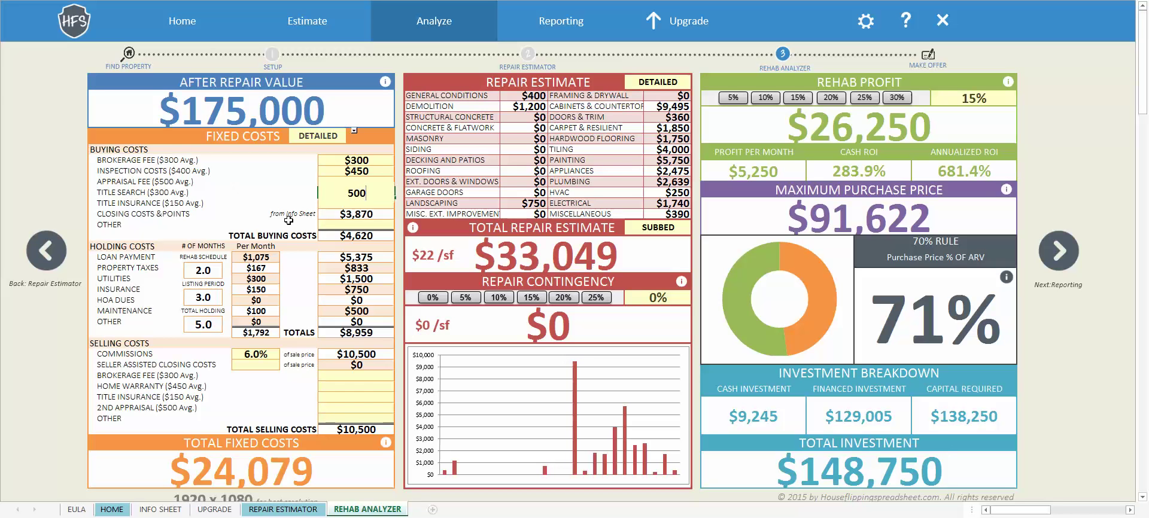
key(Return)
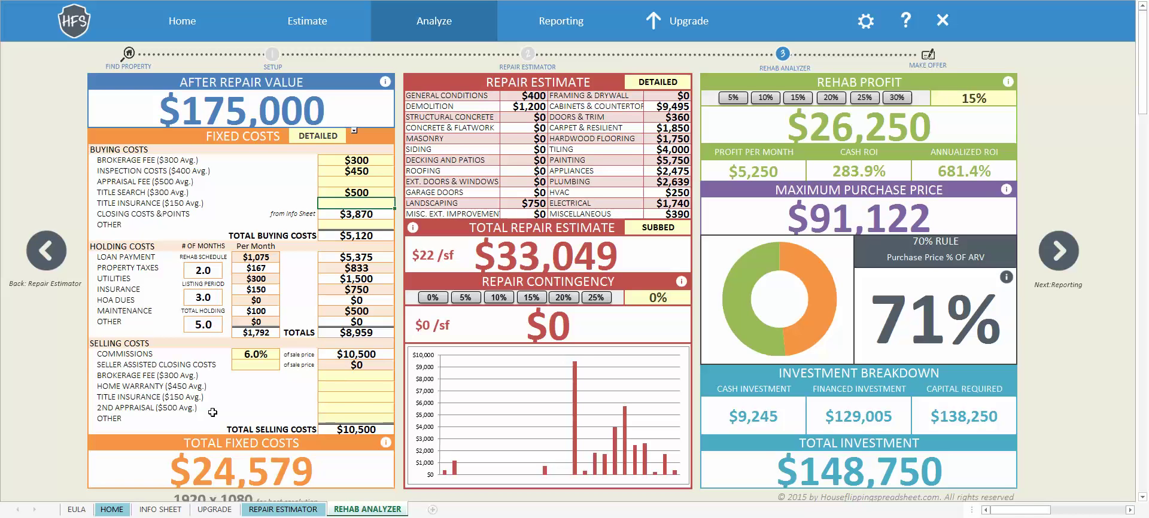
Set seller assisted closing costs to 2% and the home warranty to 450, then pick the fixed costs mode
click(261, 356)
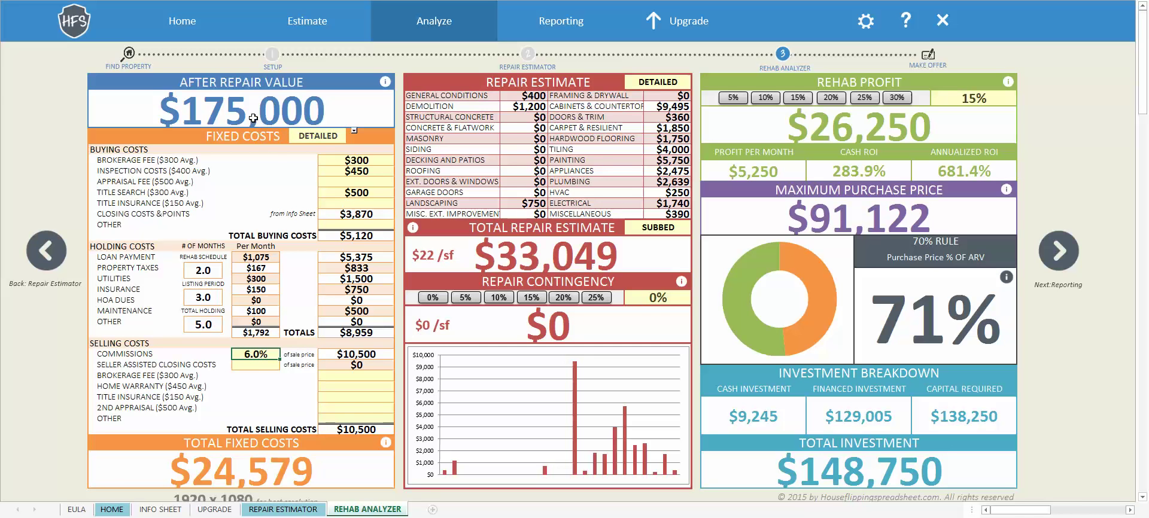
click(268, 364)
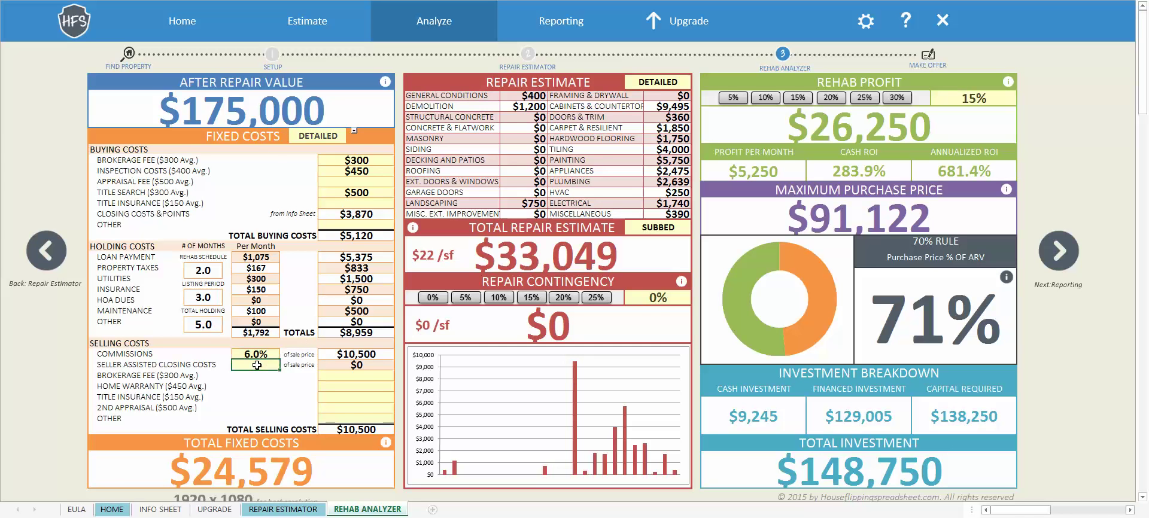
text(2)
click(353, 386)
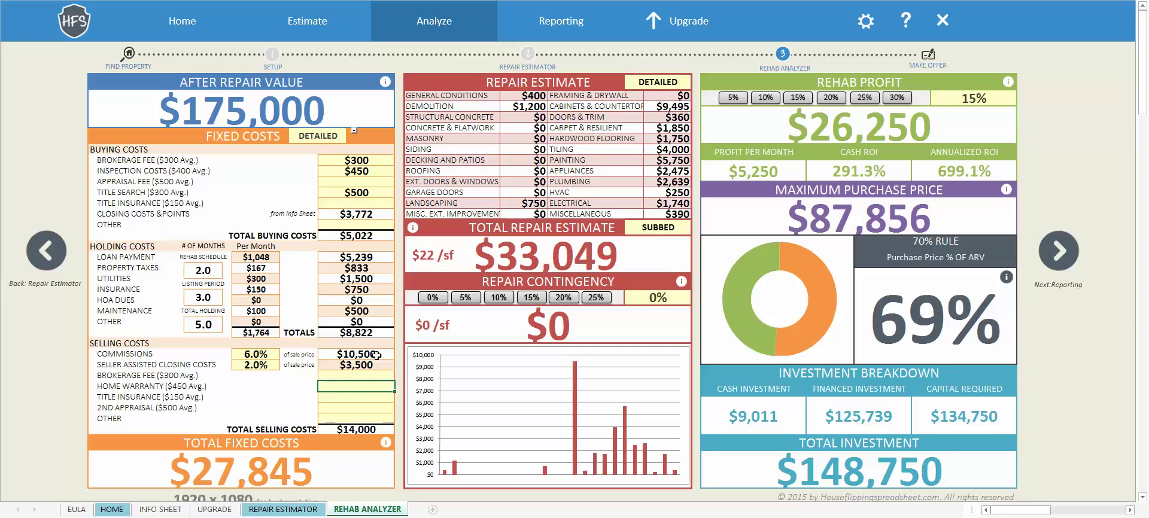
click(355, 377)
key(Down)
text(450)
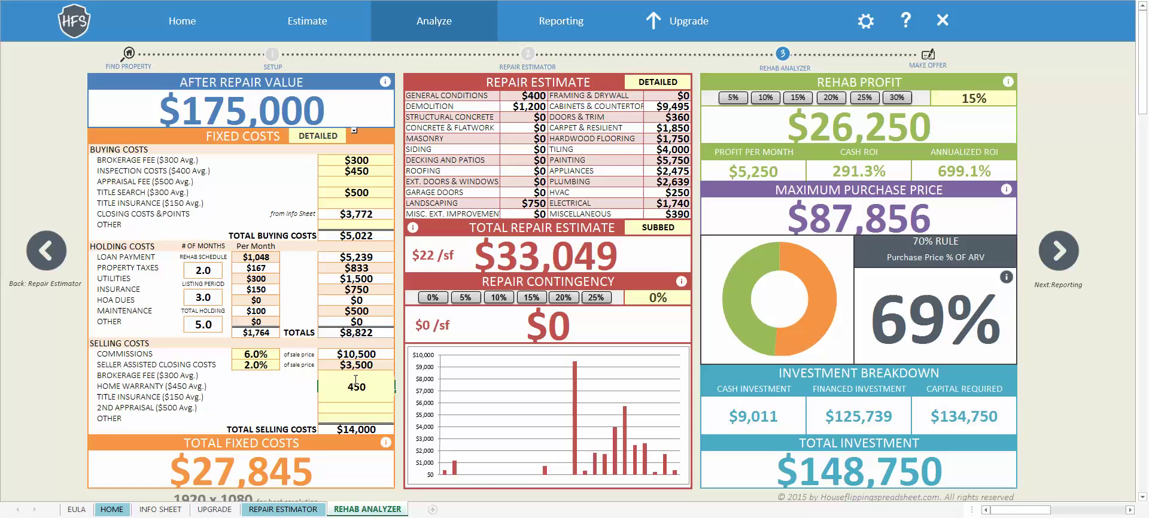
key(Return)
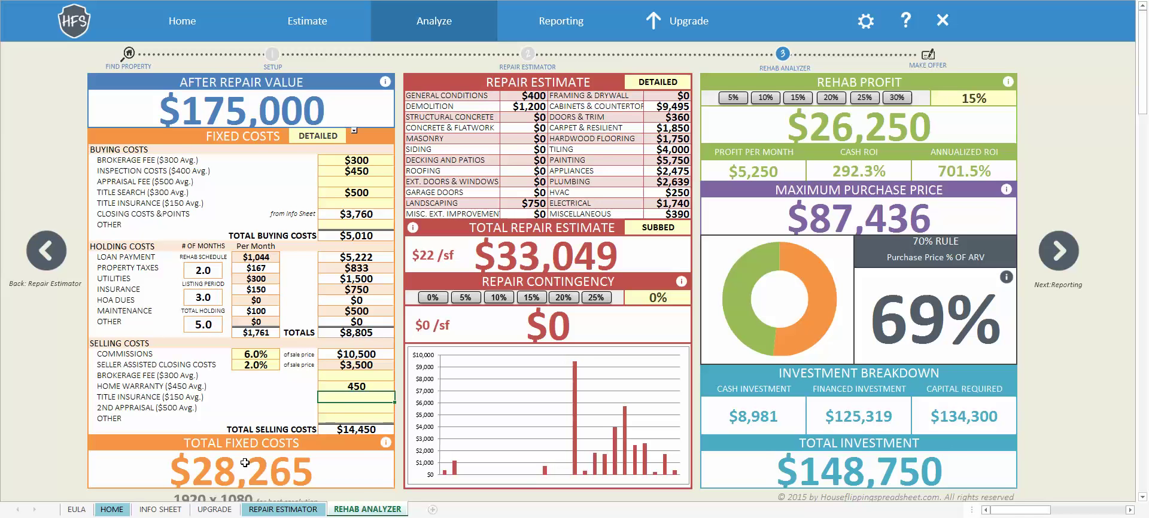
click(332, 137)
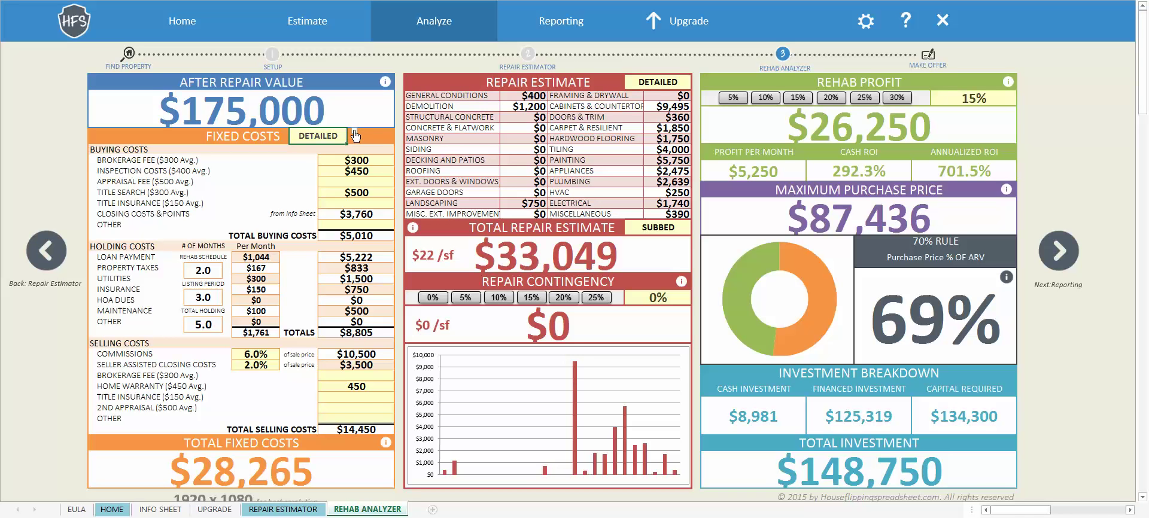
click(355, 137)
click(338, 148)
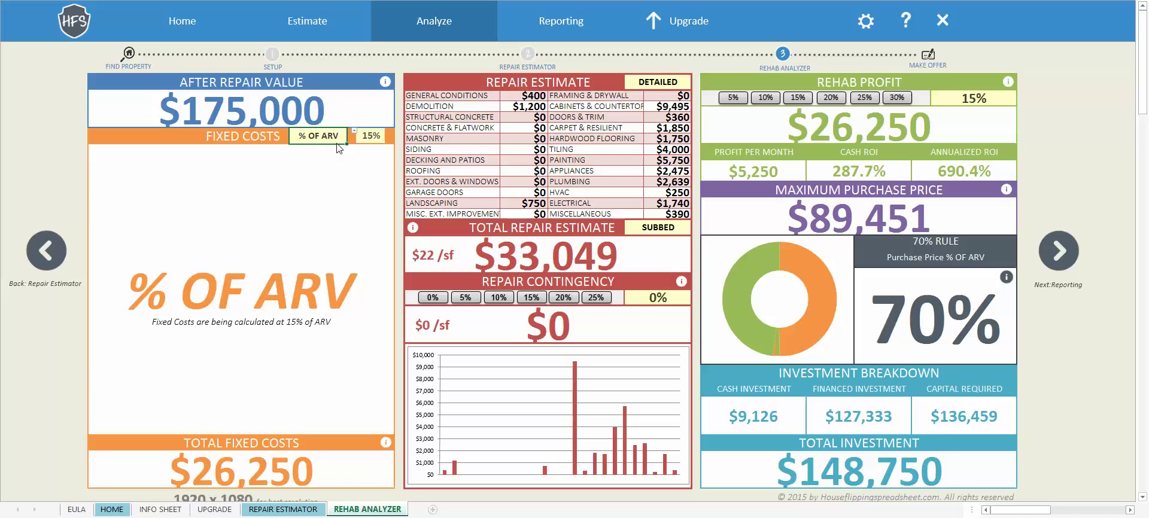
click(367, 134)
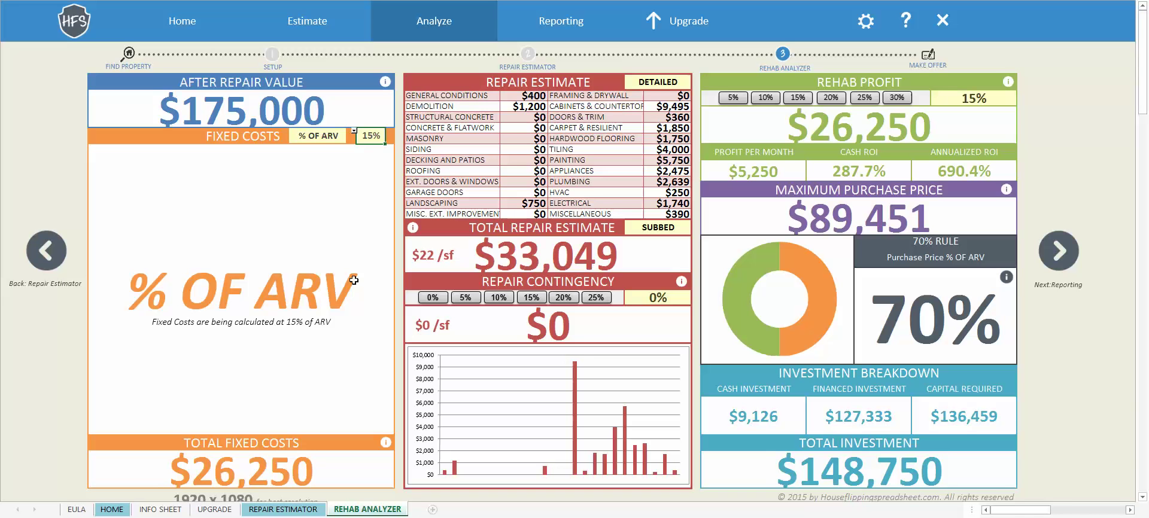
text(10)
key(Return)
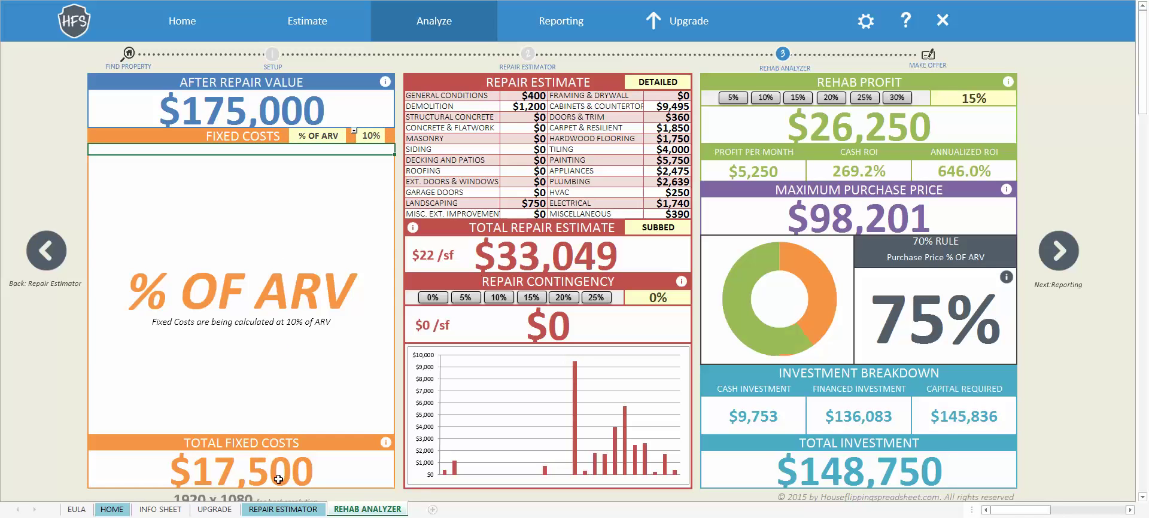
click(366, 138)
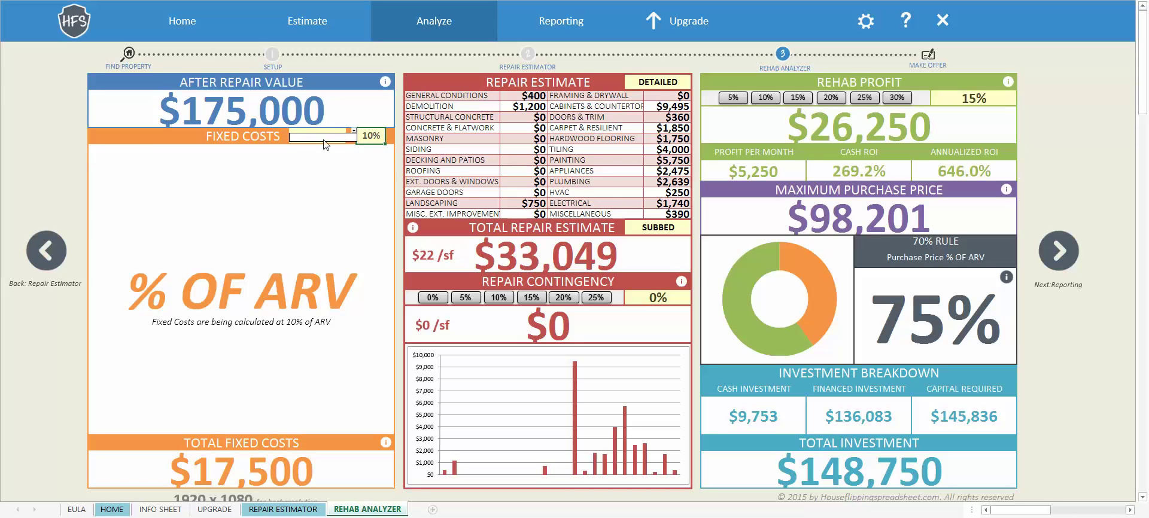
click(315, 163)
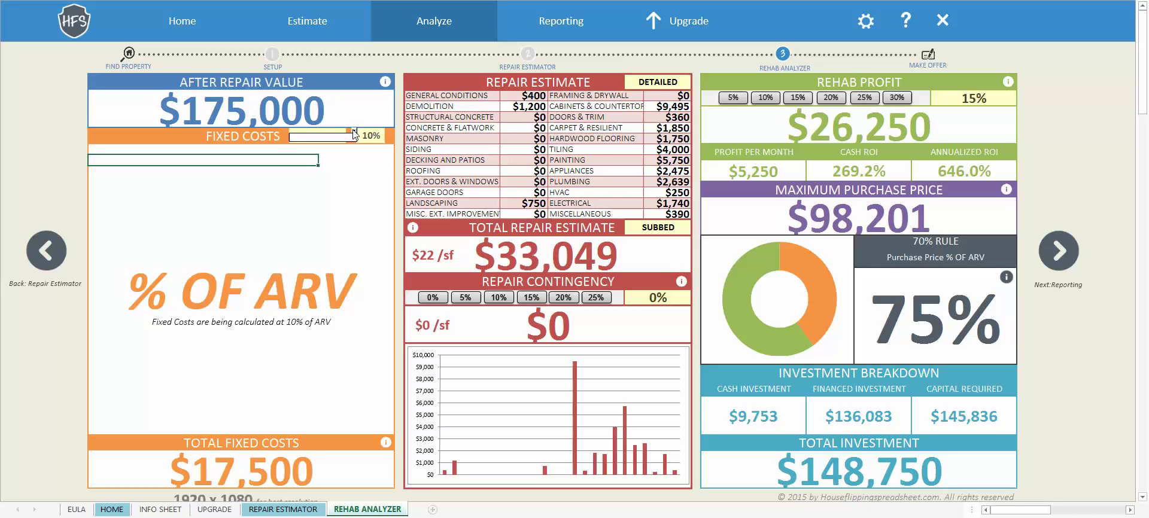
click(332, 137)
click(351, 134)
click(340, 141)
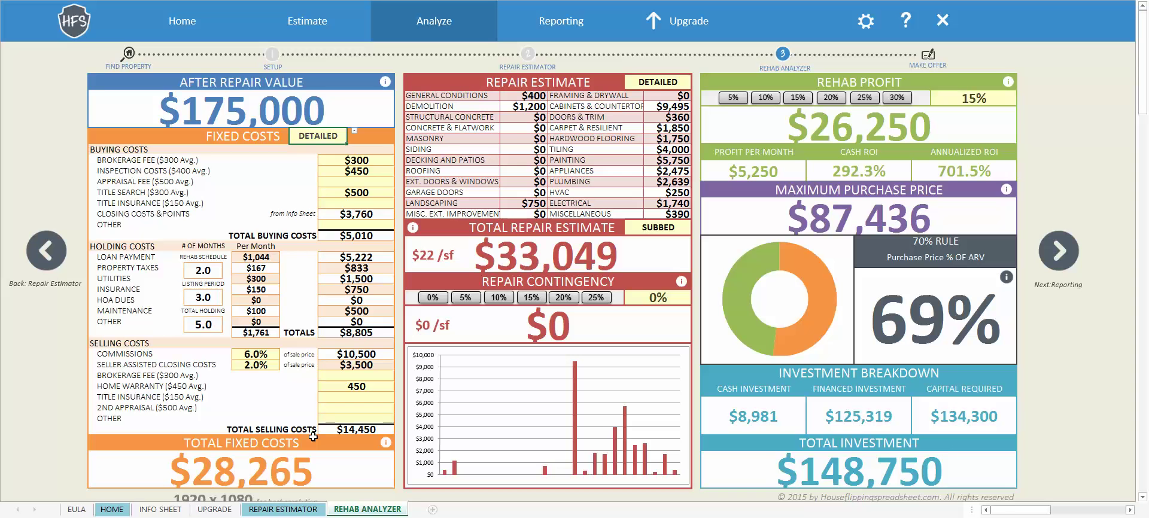
click(667, 83)
Switch the repair estimate method to Quick Bid and enter 1000 for General Conditions
click(698, 75)
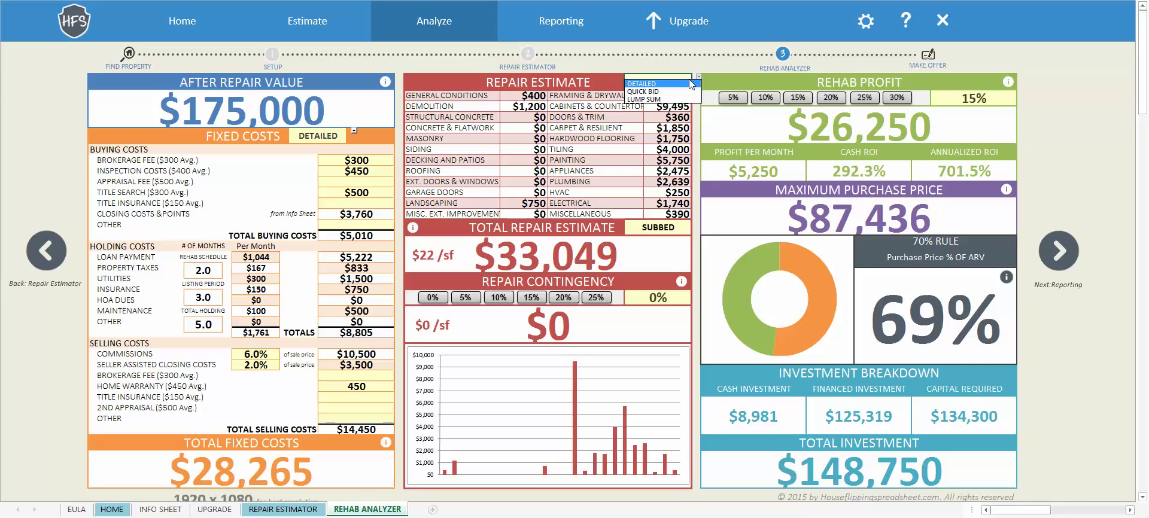
click(643, 91)
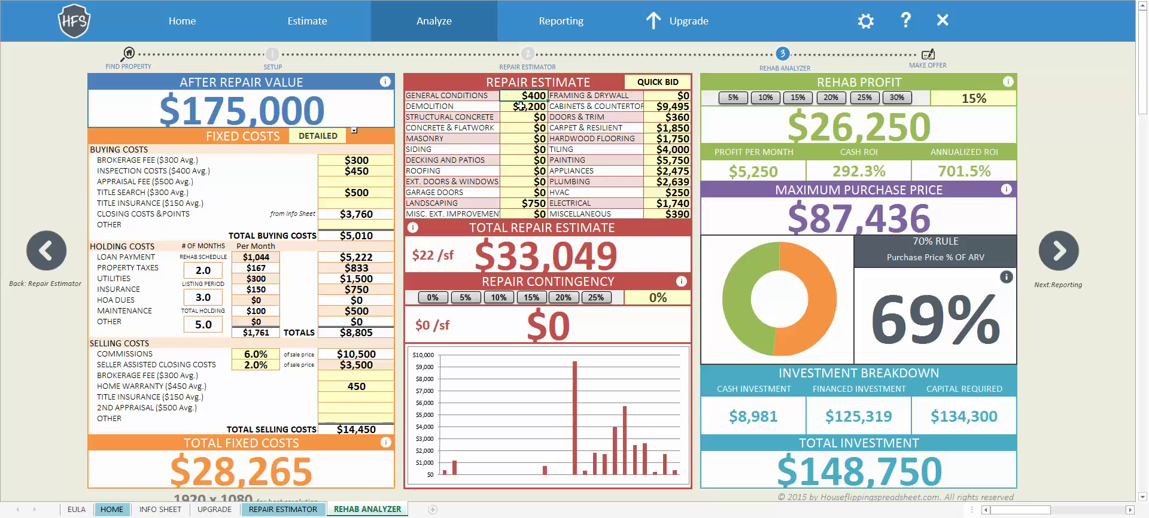
text(1000)
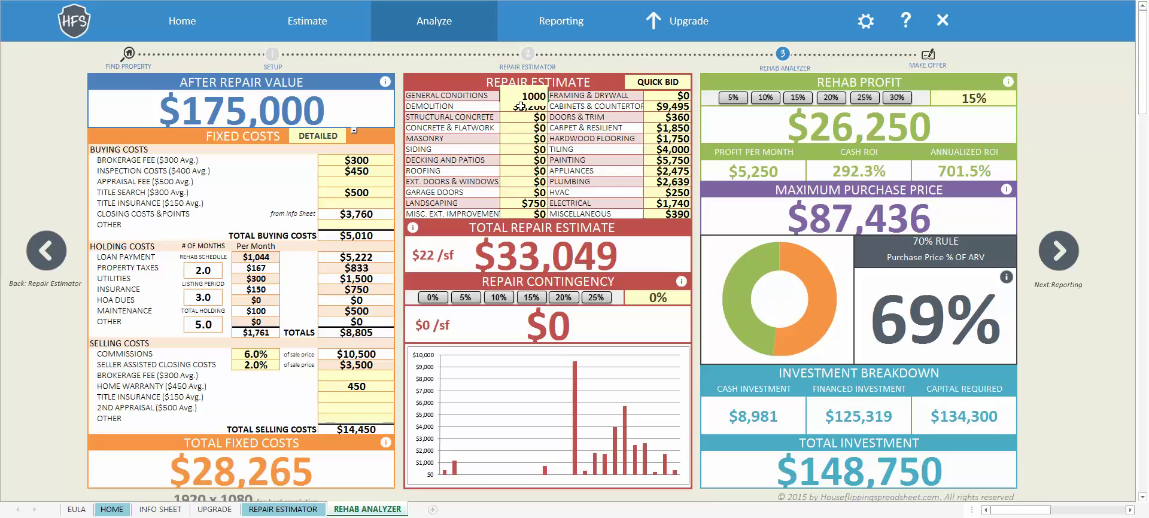
Set the quick bid General Conditions to $1,000 and Demolition to $1,500
key(Return)
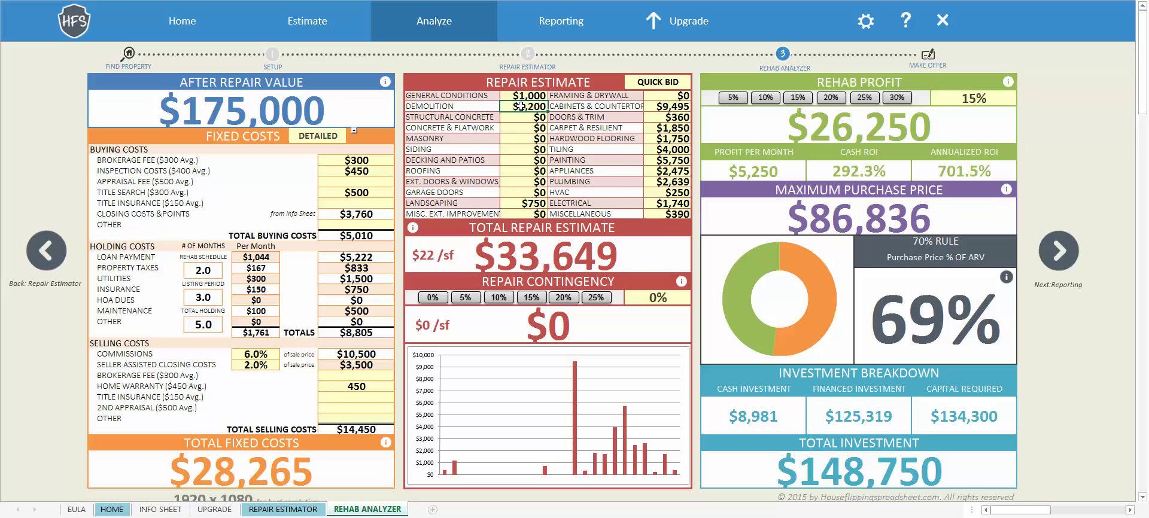
text(1500)
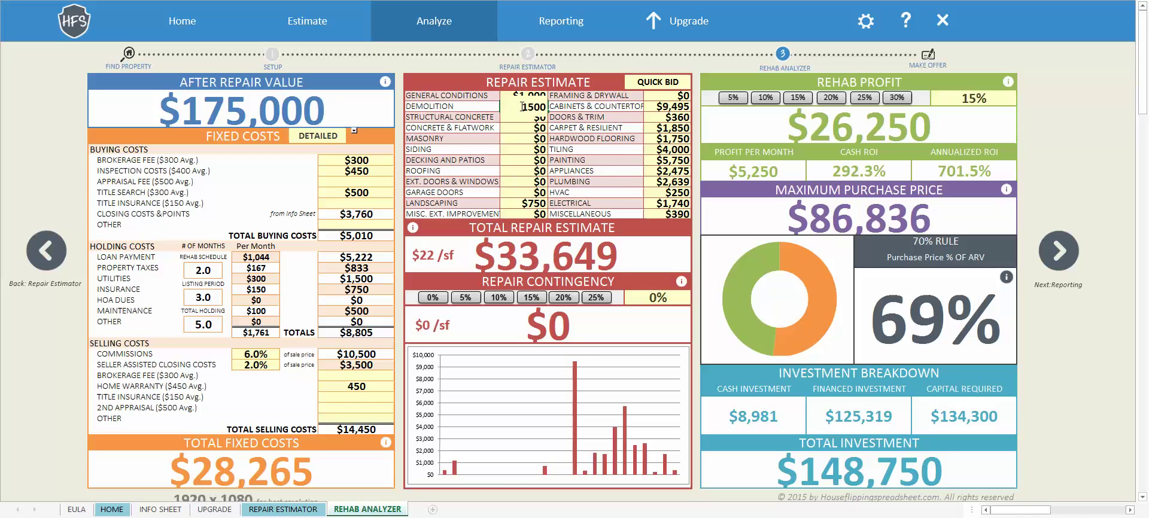
key(Return)
Change the repair estimate method to Lump Sum
click(526, 203)
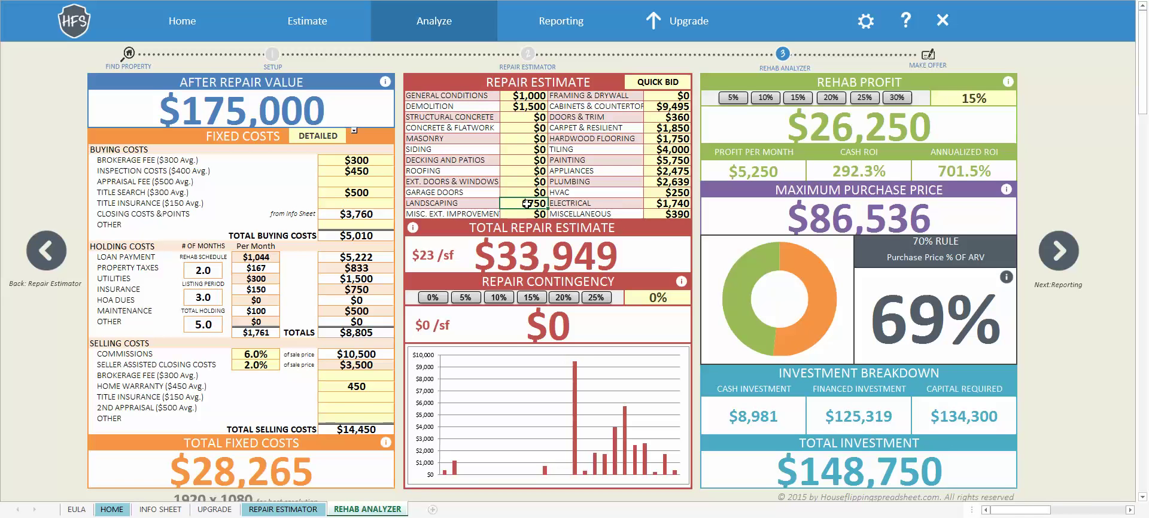
click(689, 84)
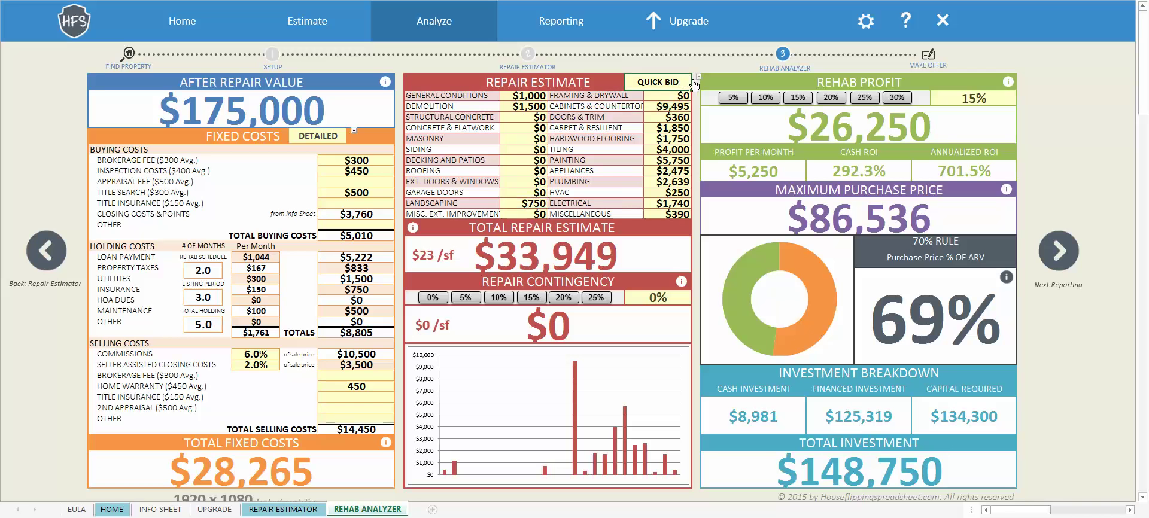
click(698, 77)
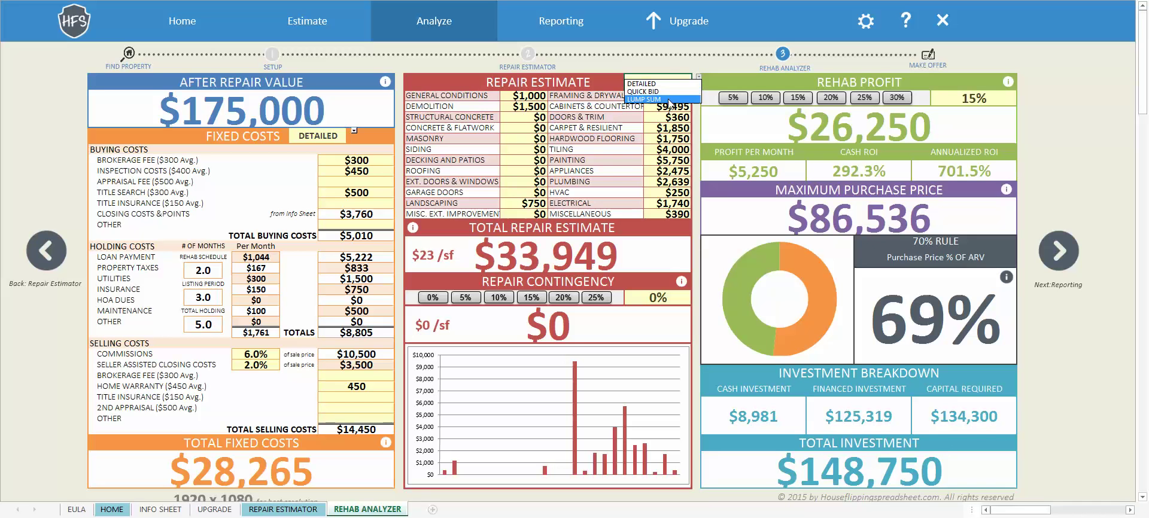
click(669, 99)
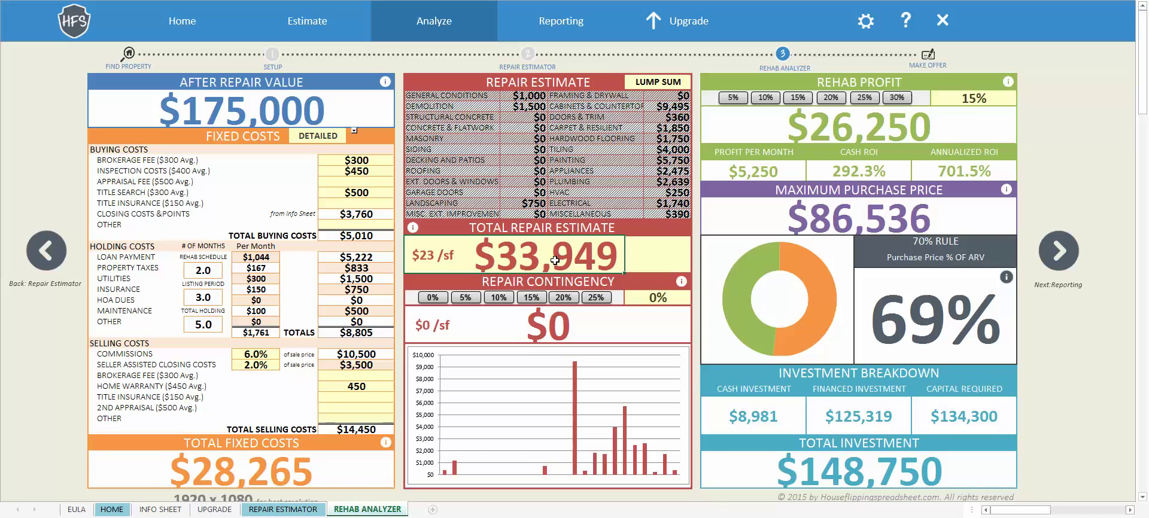
Enter a $35,000 lump-sum repair total, then switch the repair estimate back to Detailed
text(35000)
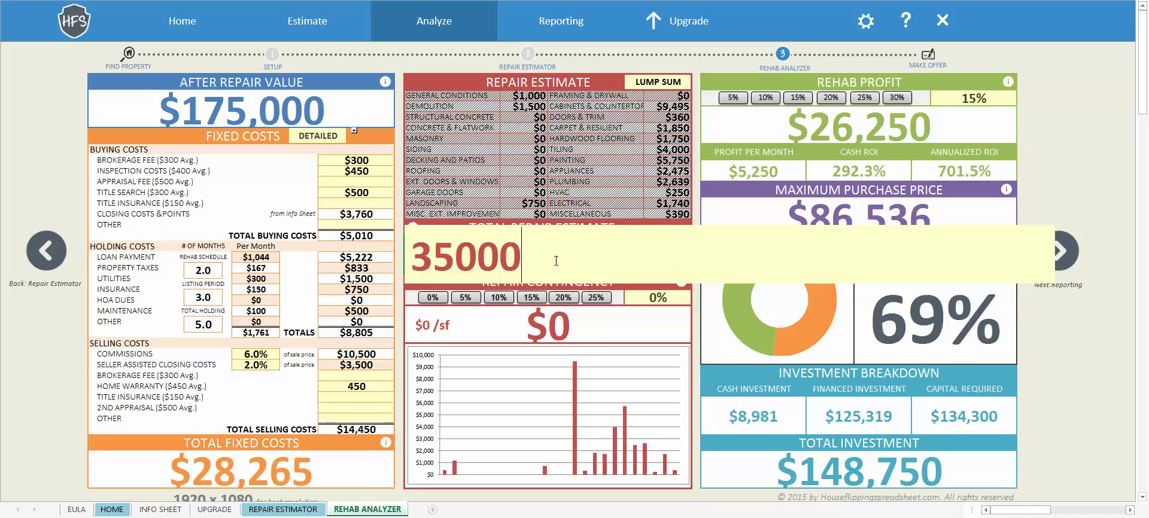
key(Return)
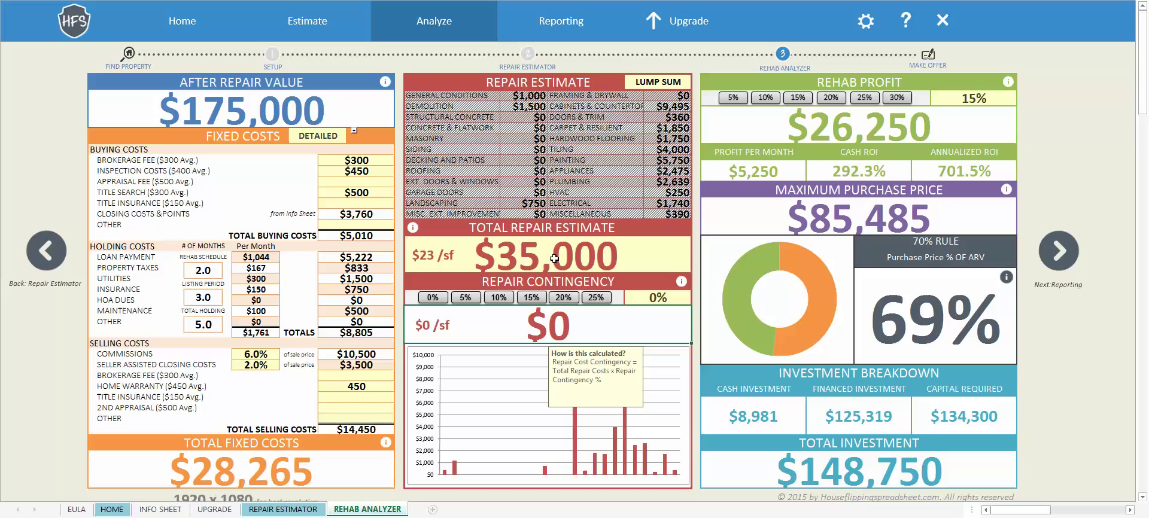
click(688, 85)
click(698, 77)
click(688, 88)
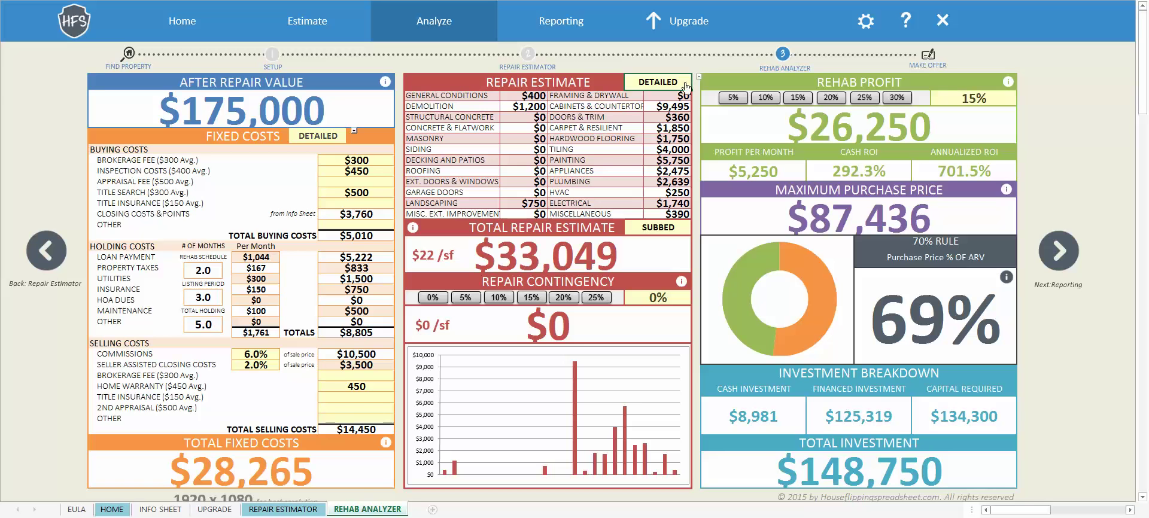
Display the 'How is this calculated?' note on the $0 Repair Contingency cell
click(537, 325)
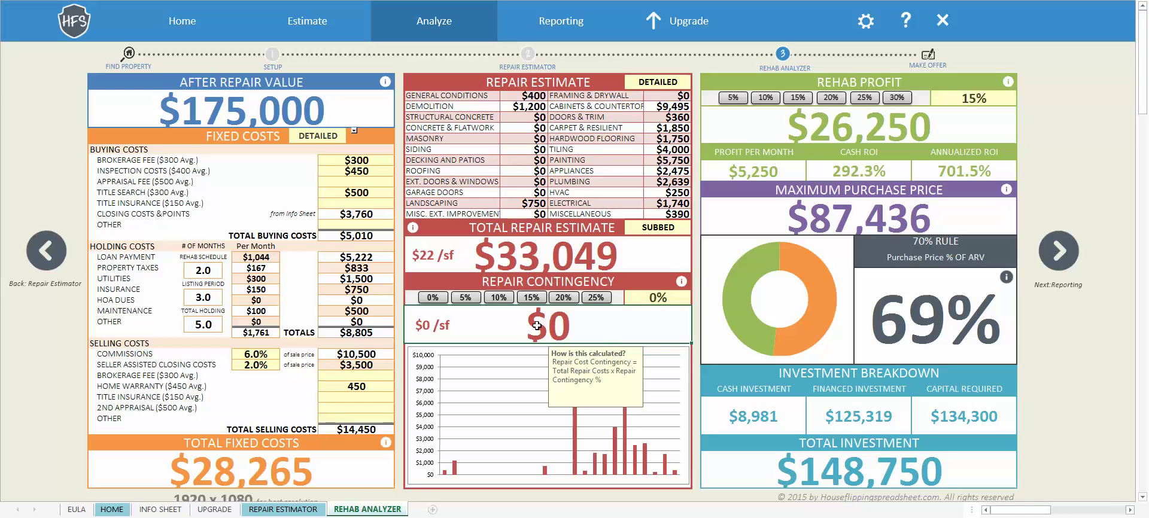
Apply the 10% repair contingency preset and set the contingency amount to $5,000
click(468, 299)
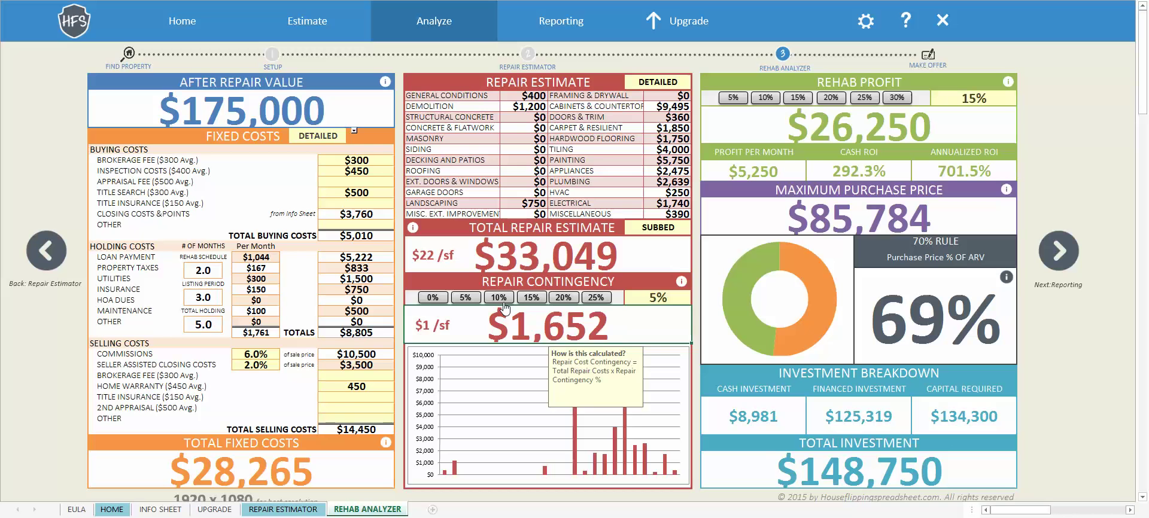
click(499, 298)
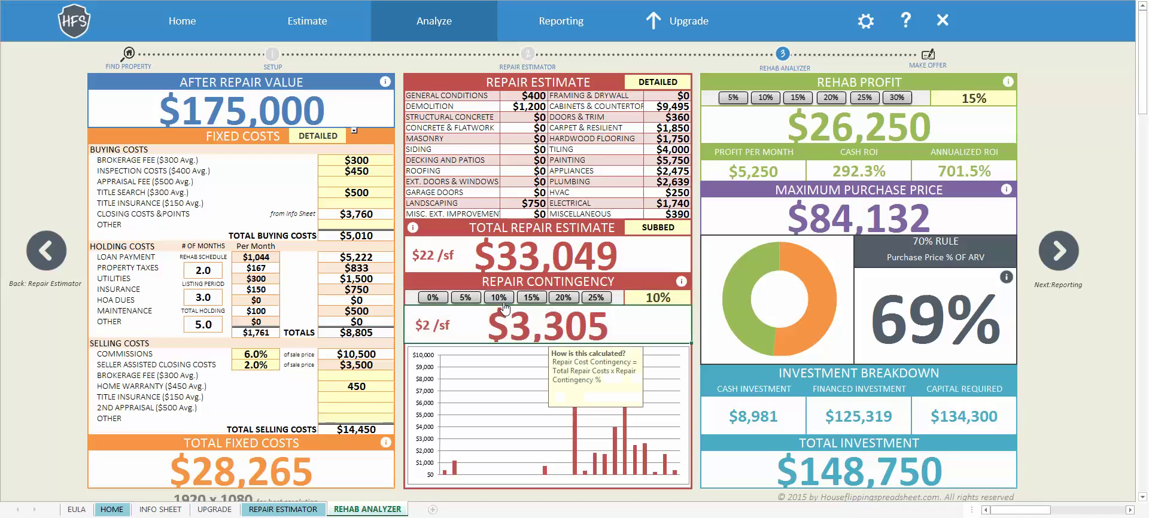
click(503, 299)
text(5000)
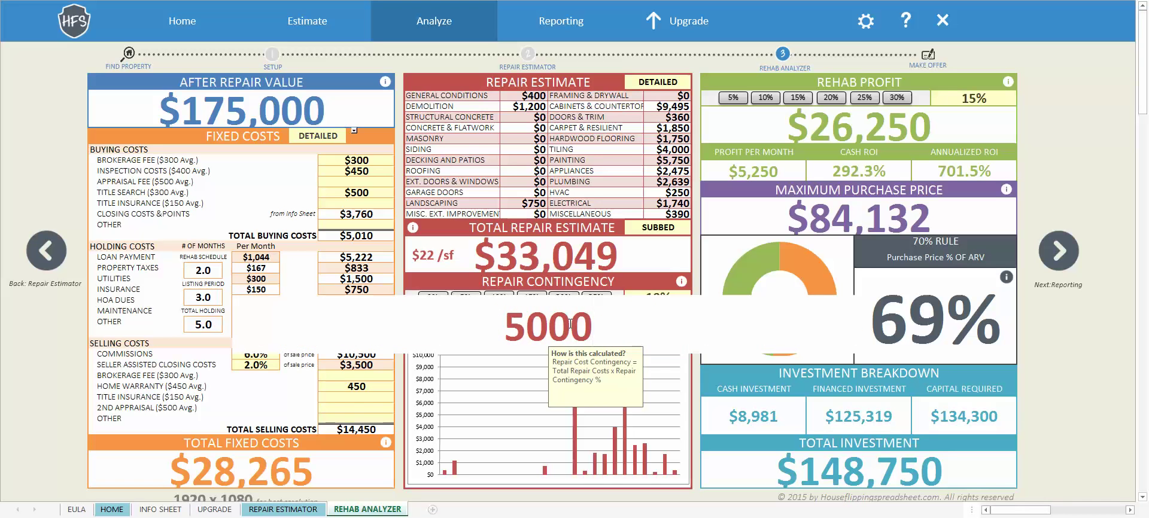
key(Return)
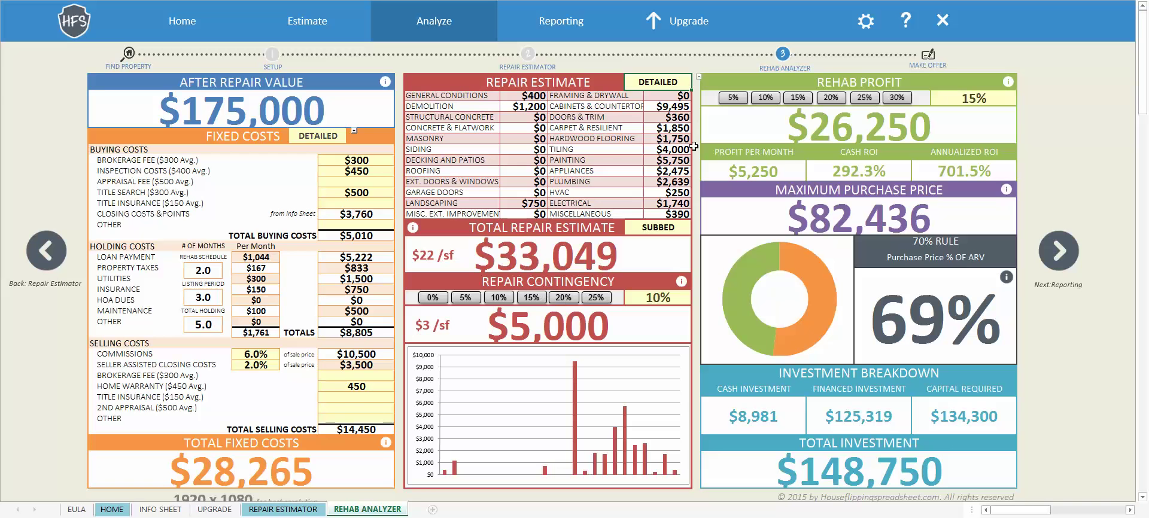
click(845, 131)
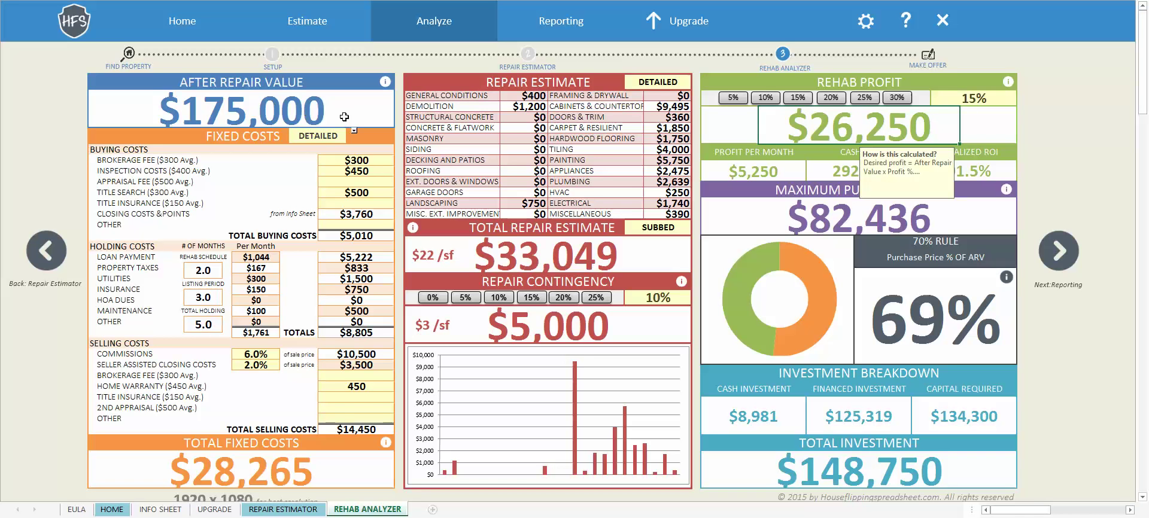
Try the 10% and 15% profit presets, then enter a $25,000 desired rehab profit
click(767, 99)
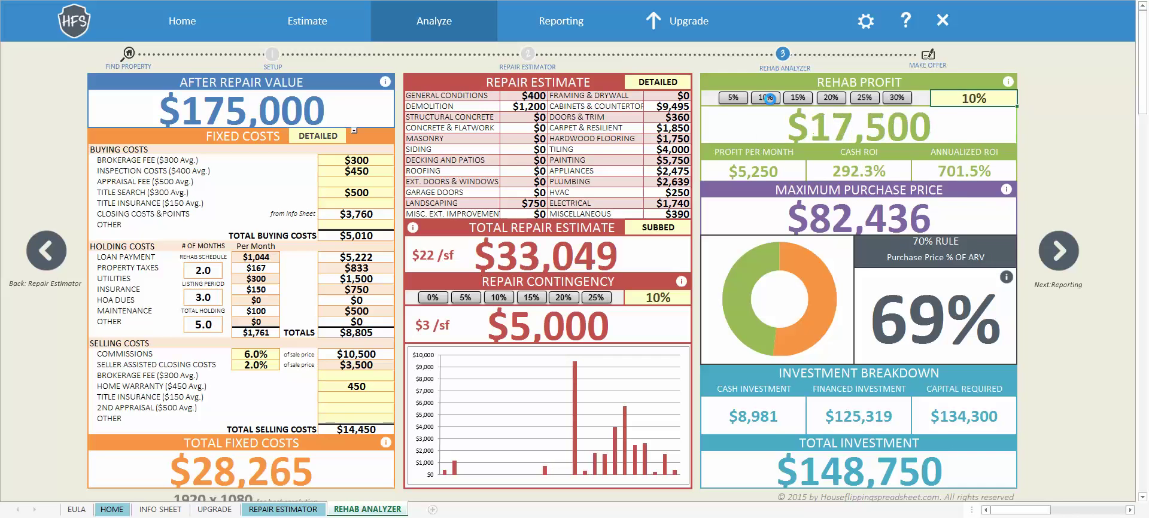
click(800, 99)
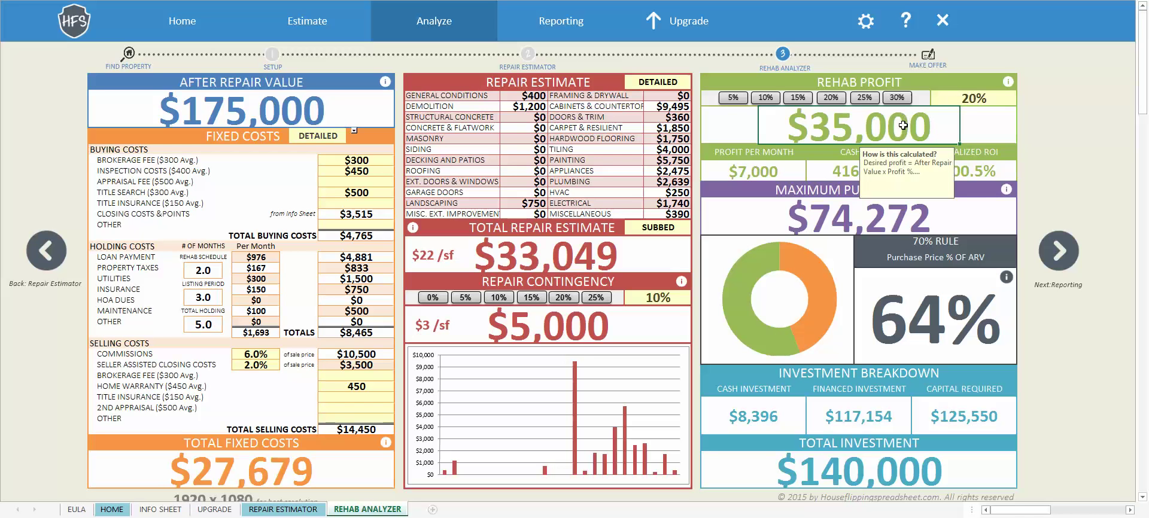
text(25000)
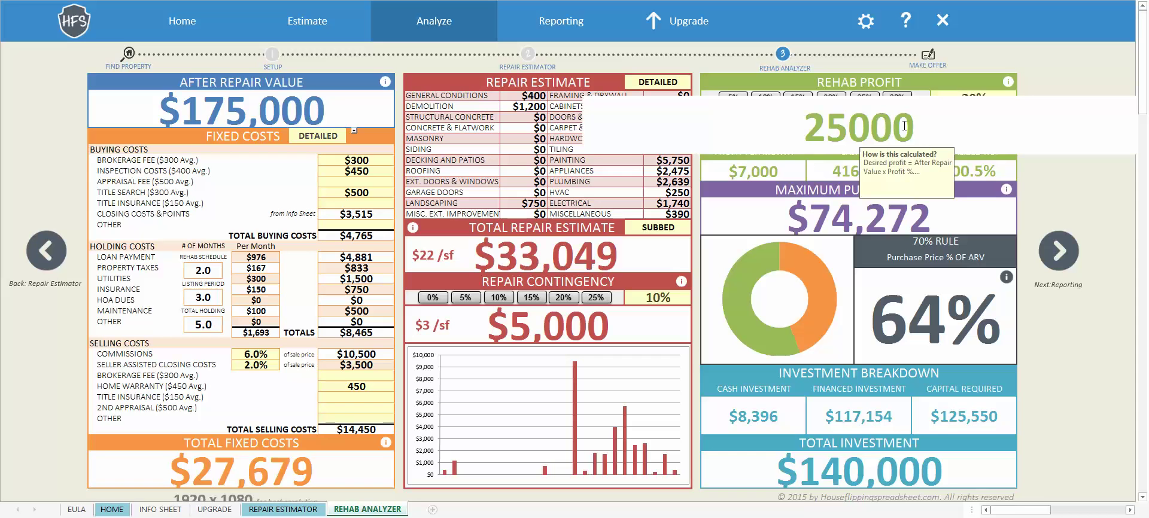
key(Return)
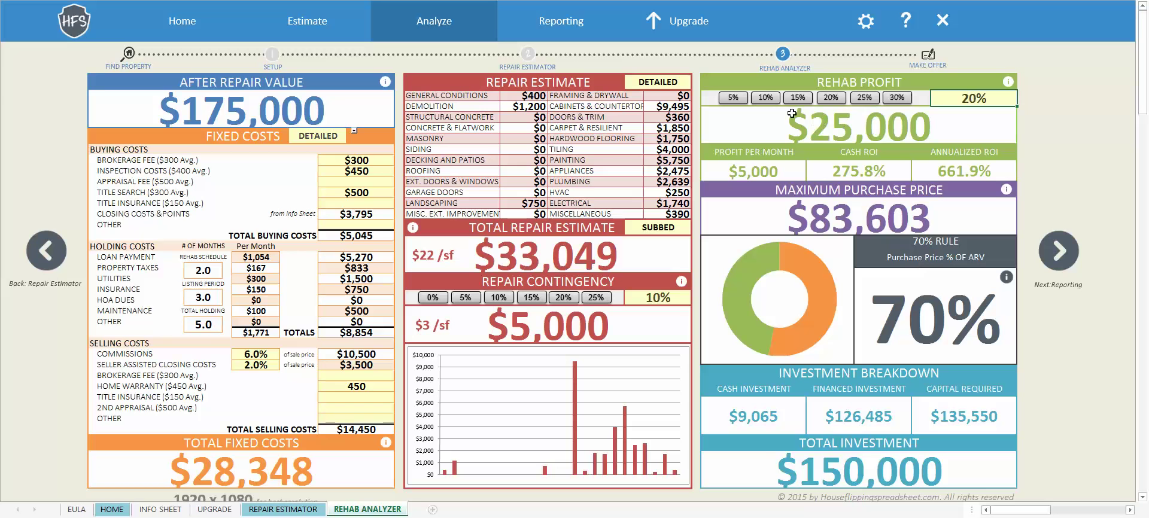
Apply the 10% rehab profit preset, giving $17,500 profit and a $90,601 maximum purchase price
click(769, 98)
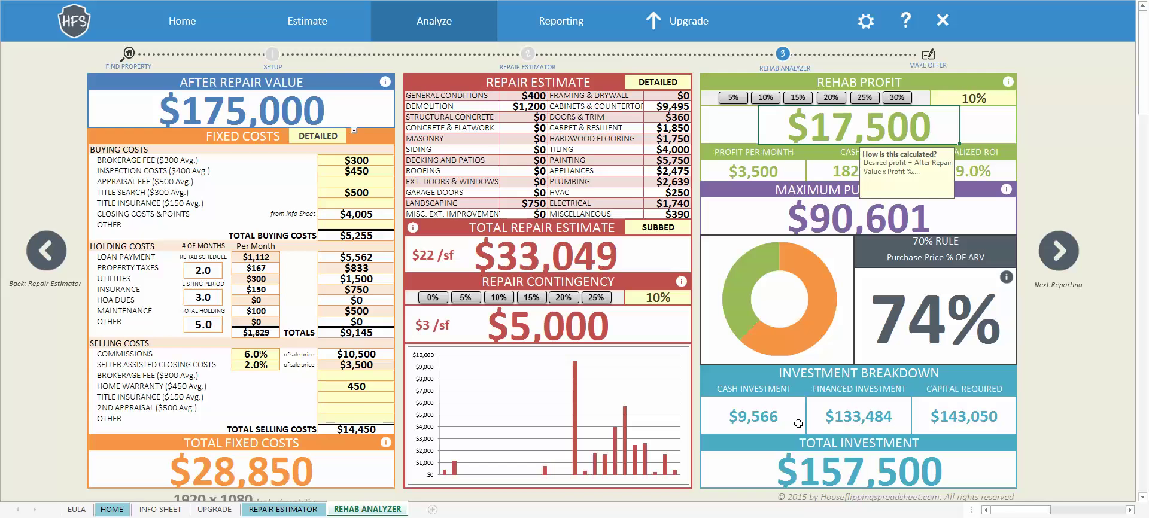
Show the INFO SHEET's 1st Loan section: $133,484 base amount, $5,562 interest, $4,005 points
click(181, 512)
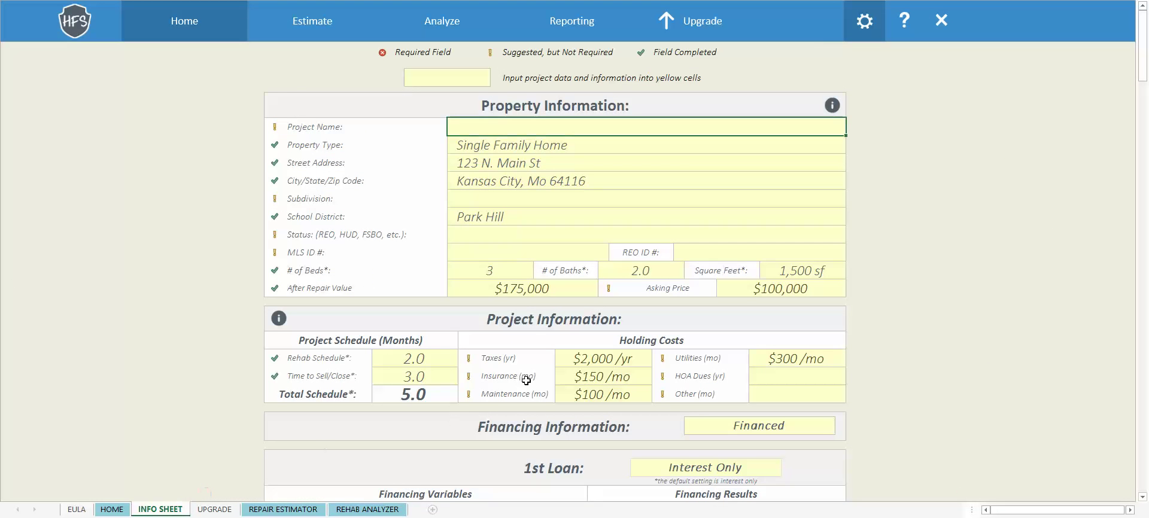
scroll(524, 380, down, 2)
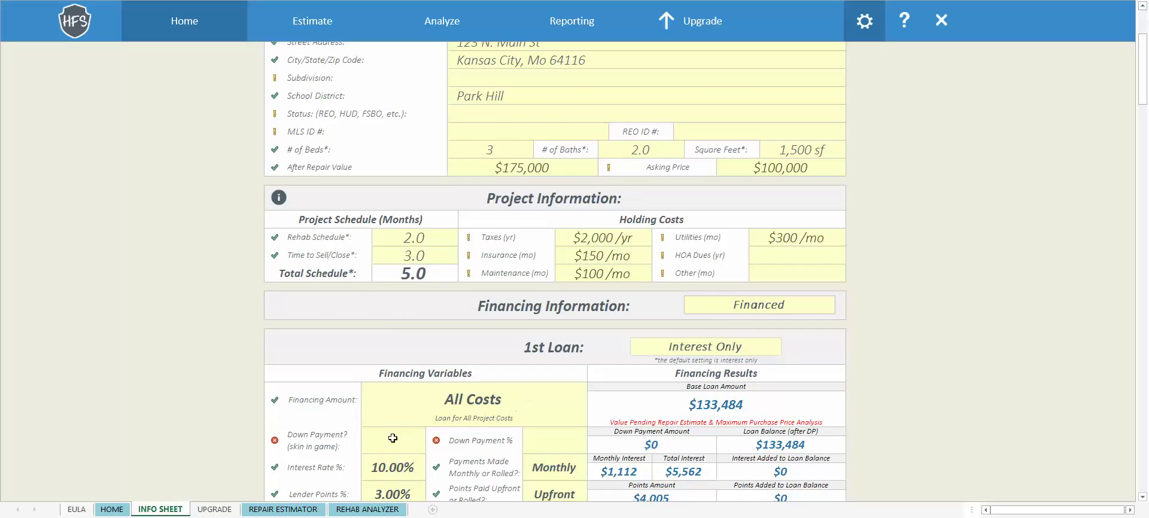
scroll(470, 454, down, 1)
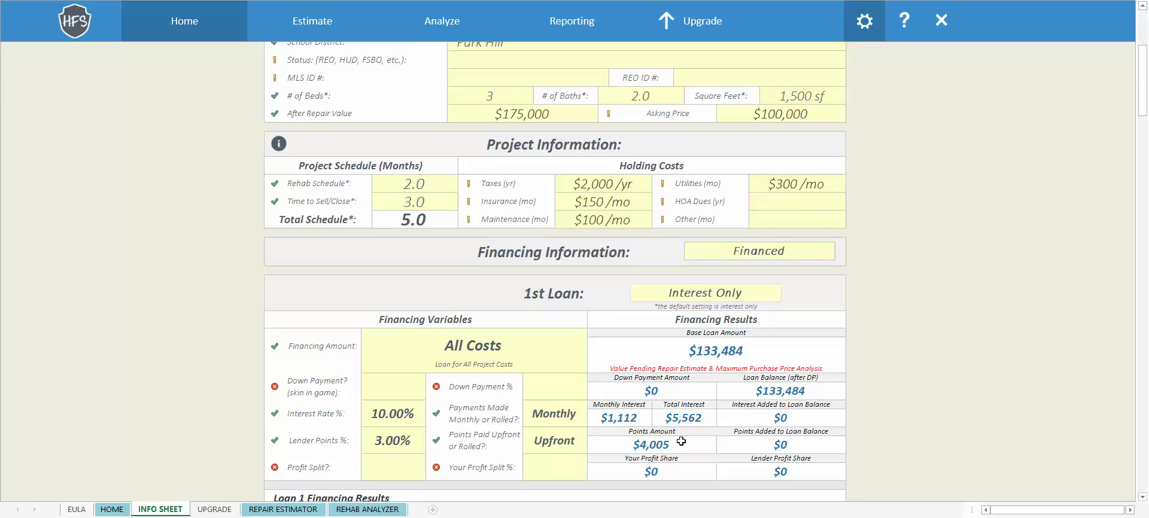
Return to the REHAB ANALYZER sheet's profit summary, then move on to the Reporting gallery
click(383, 509)
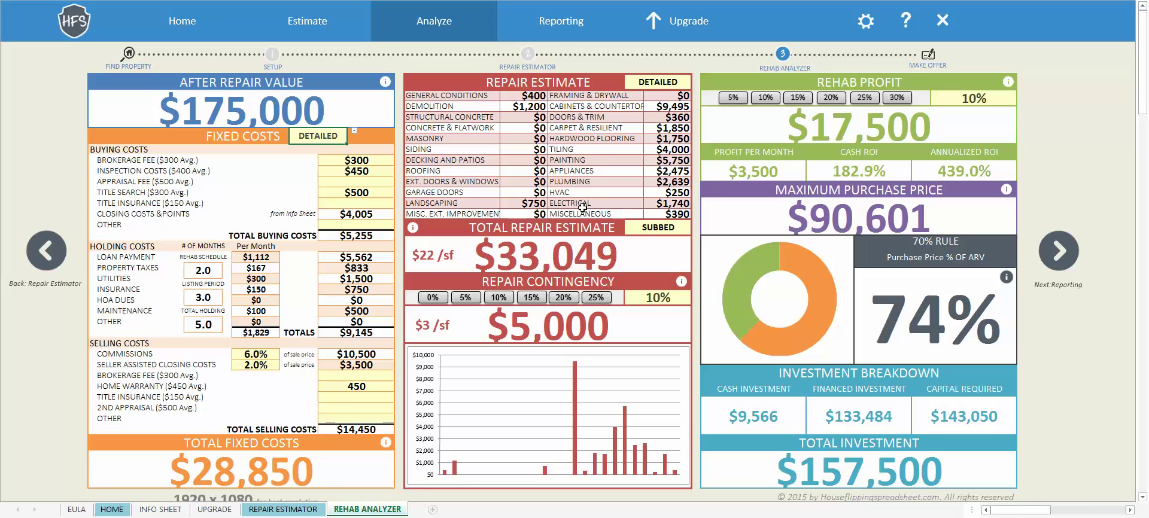
click(569, 37)
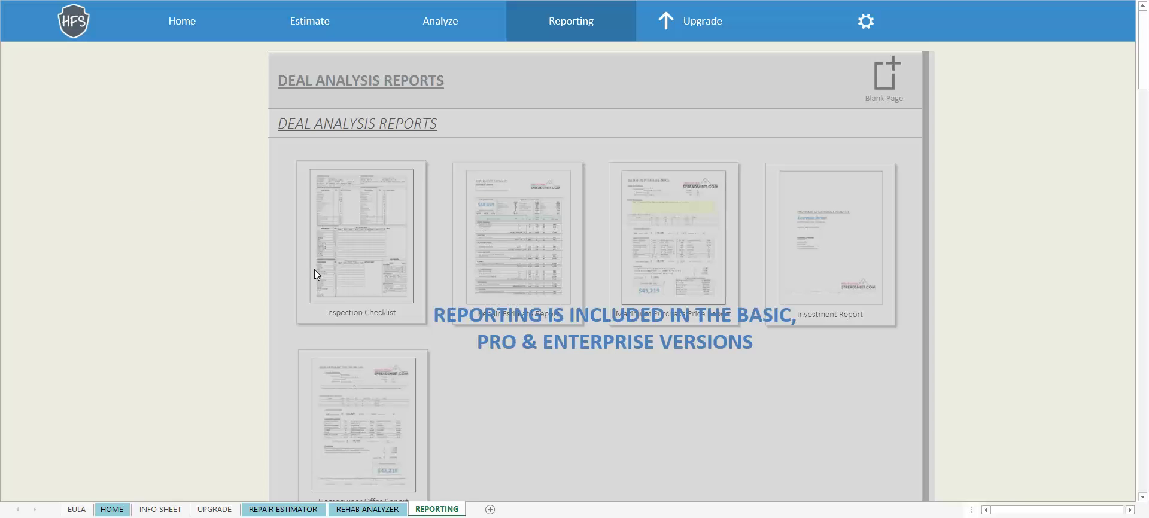
Scroll past the Deal Analysis, Lender and Alternative Strategy reports to the Project Management Reports
scroll(433, 247, down, 6)
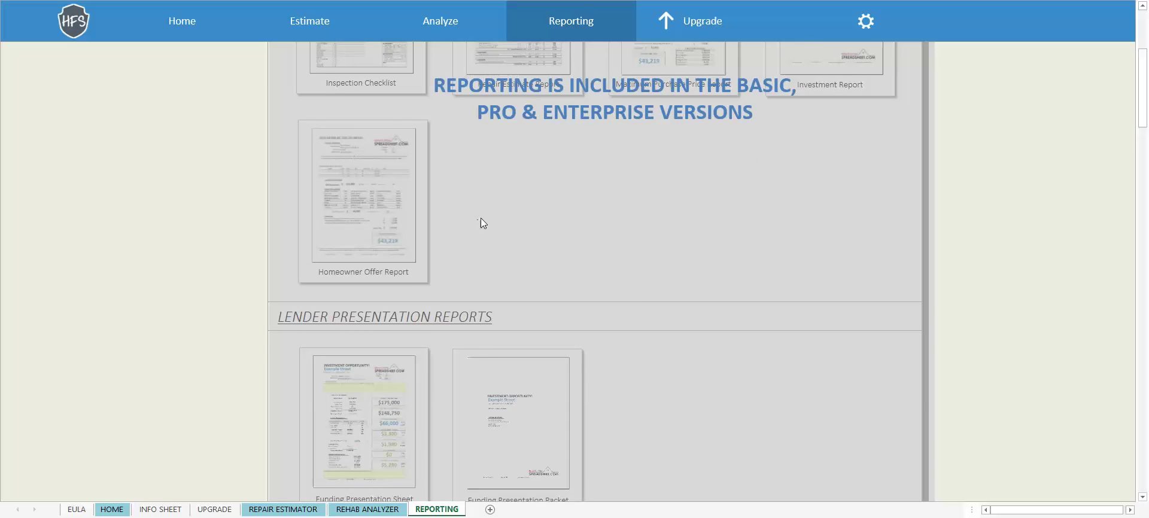
scroll(478, 221, up, 1)
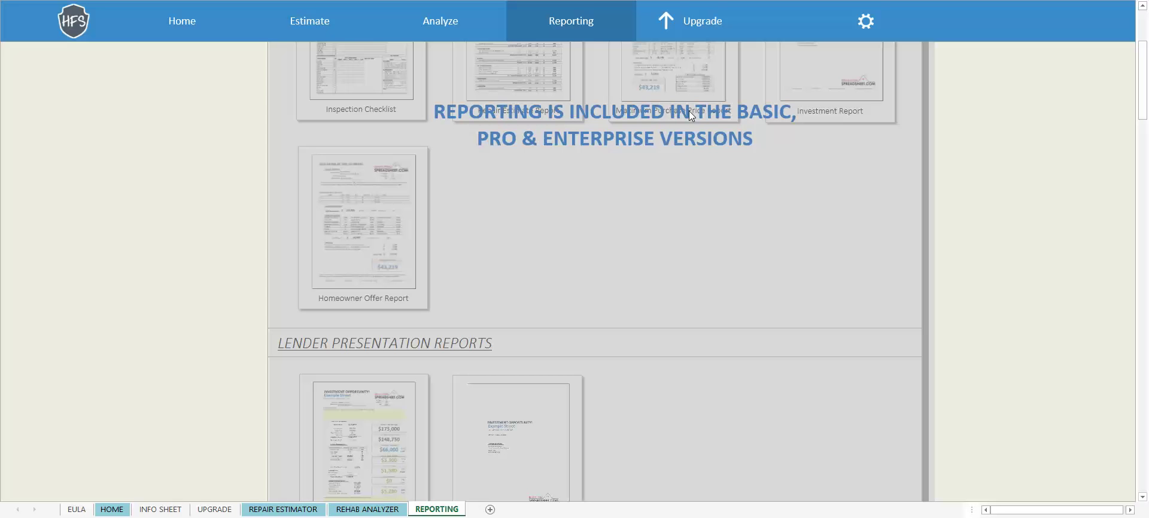
scroll(521, 250, down, 5)
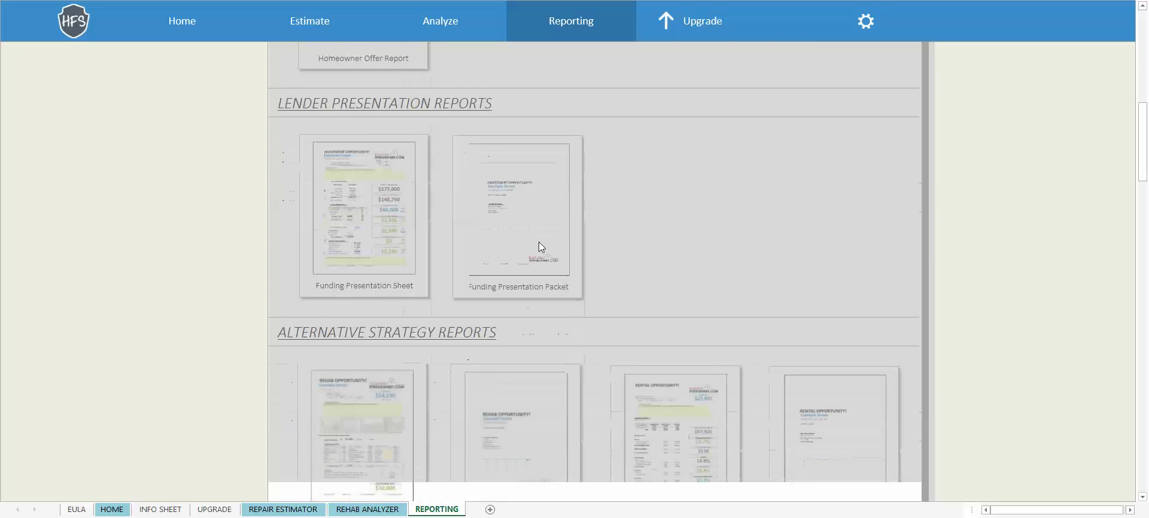
scroll(532, 239, down, 5)
scroll(534, 249, down, 2)
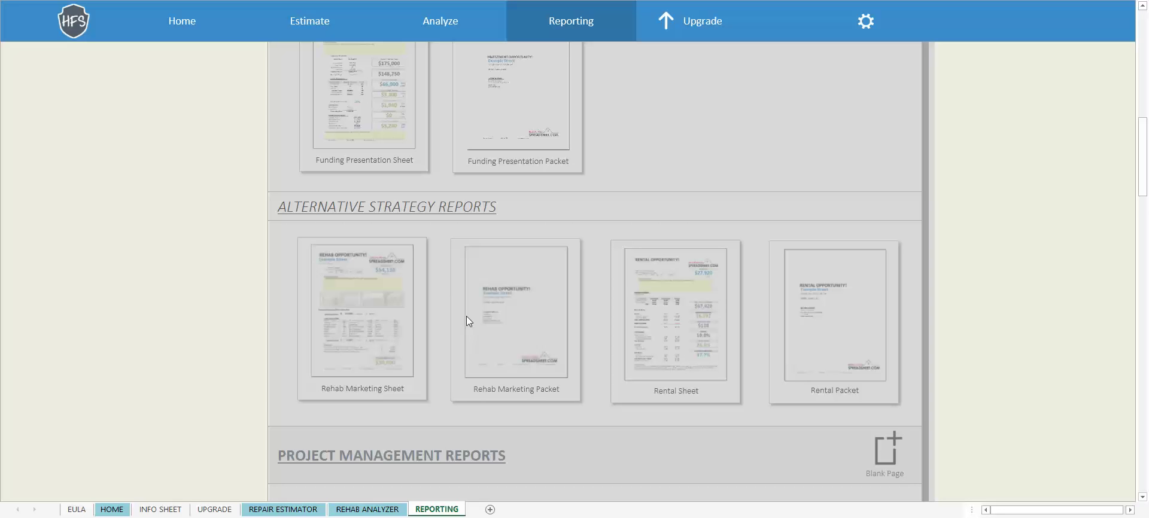
scroll(465, 322, down, 11)
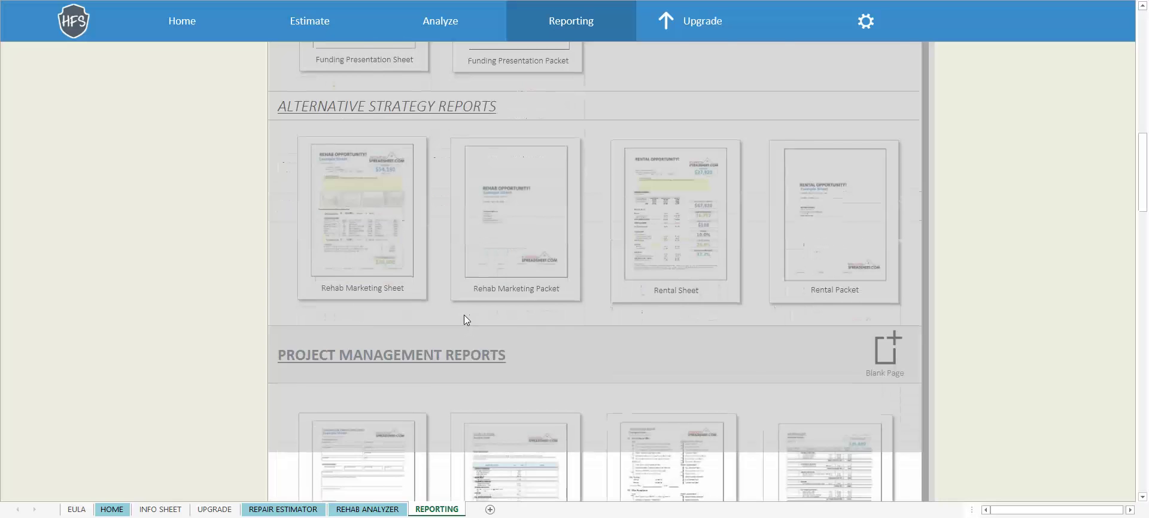
scroll(462, 311, down, 2)
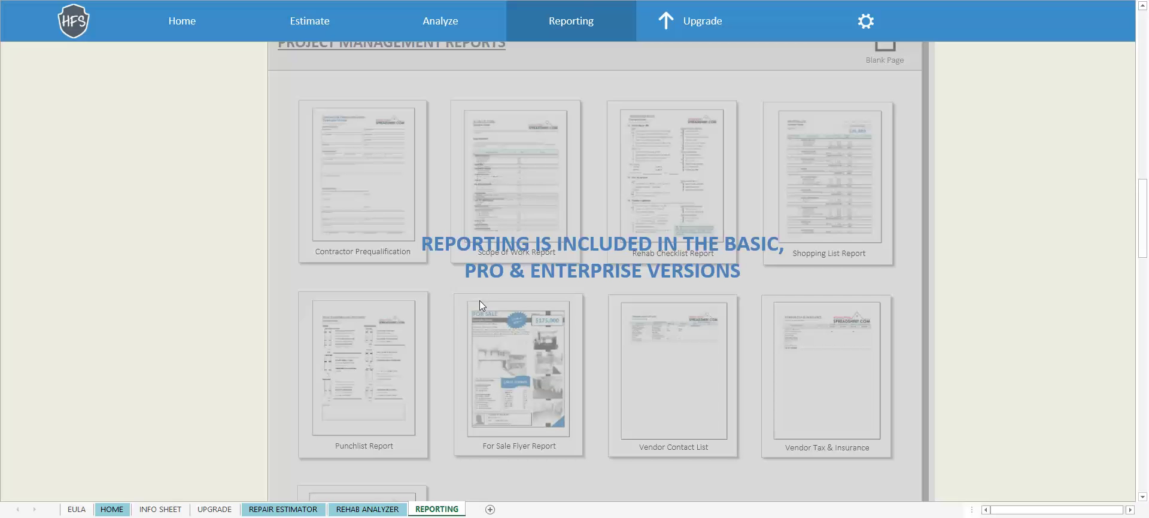
scroll(480, 300, down, 2)
Scroll past the Accounting and Budgeting reports to the Expense and Forecasting / Final Profit reports
scroll(487, 321, down, 1)
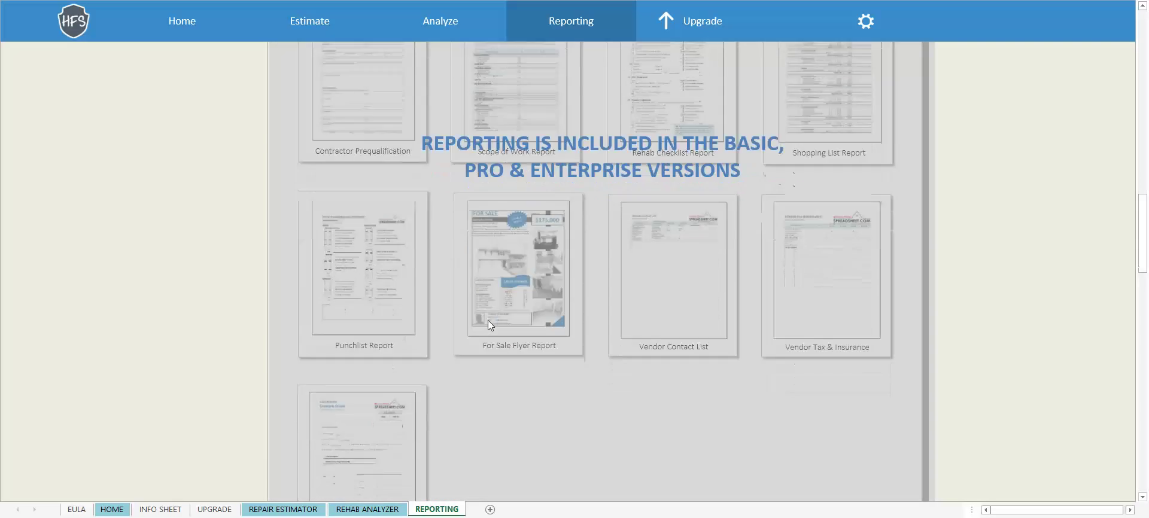
scroll(483, 329, down, 2)
scroll(479, 333, down, 11)
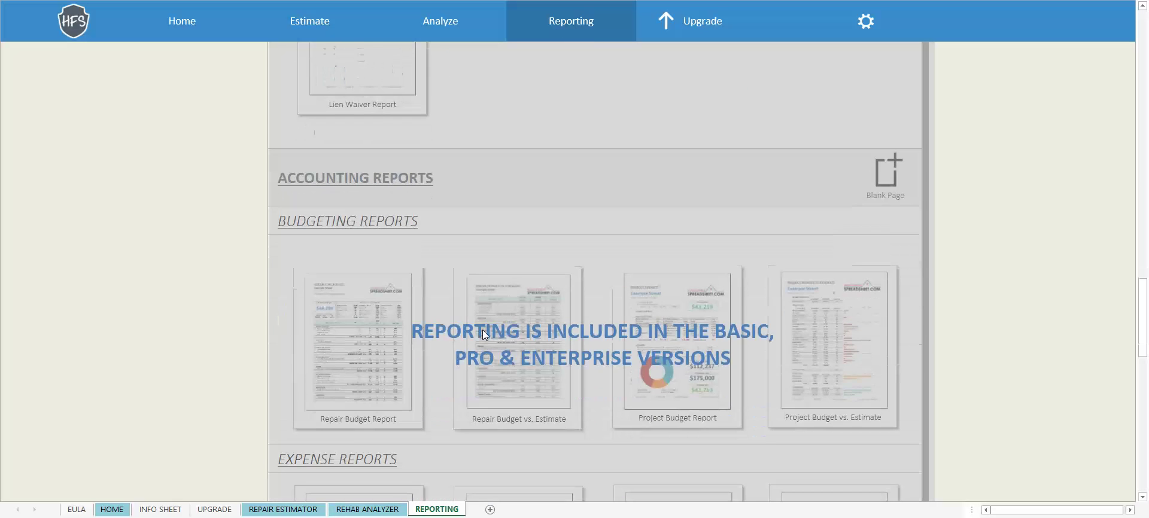
scroll(482, 333, down, 1)
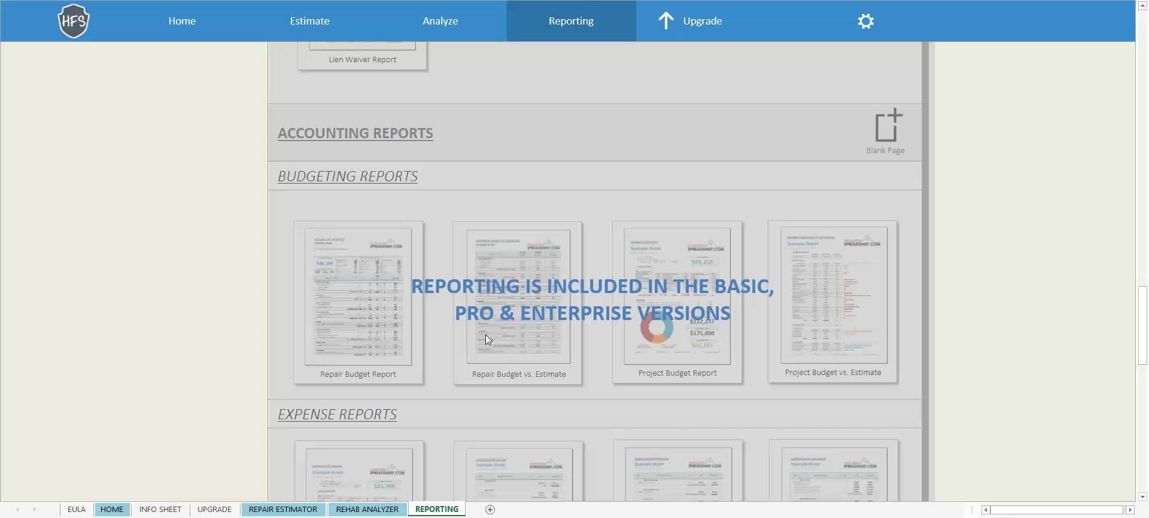
scroll(486, 335, down, 1)
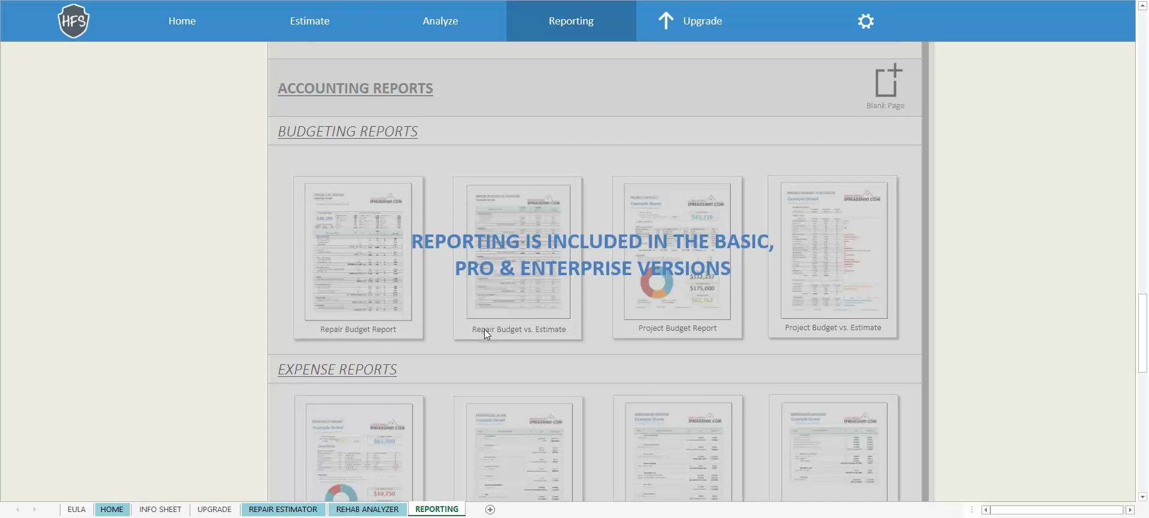
scroll(483, 329, down, 2)
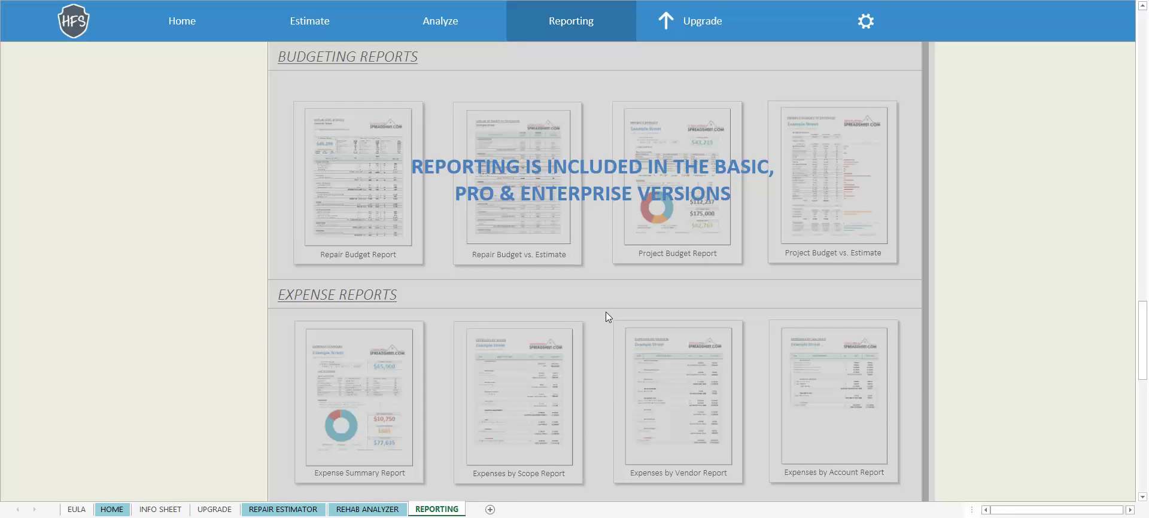
scroll(597, 314, down, 4)
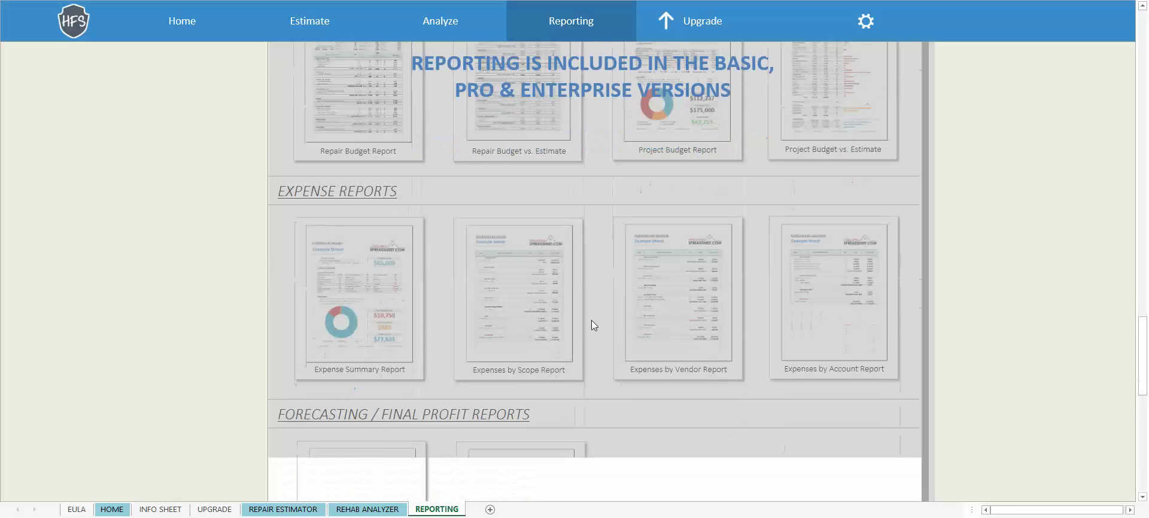